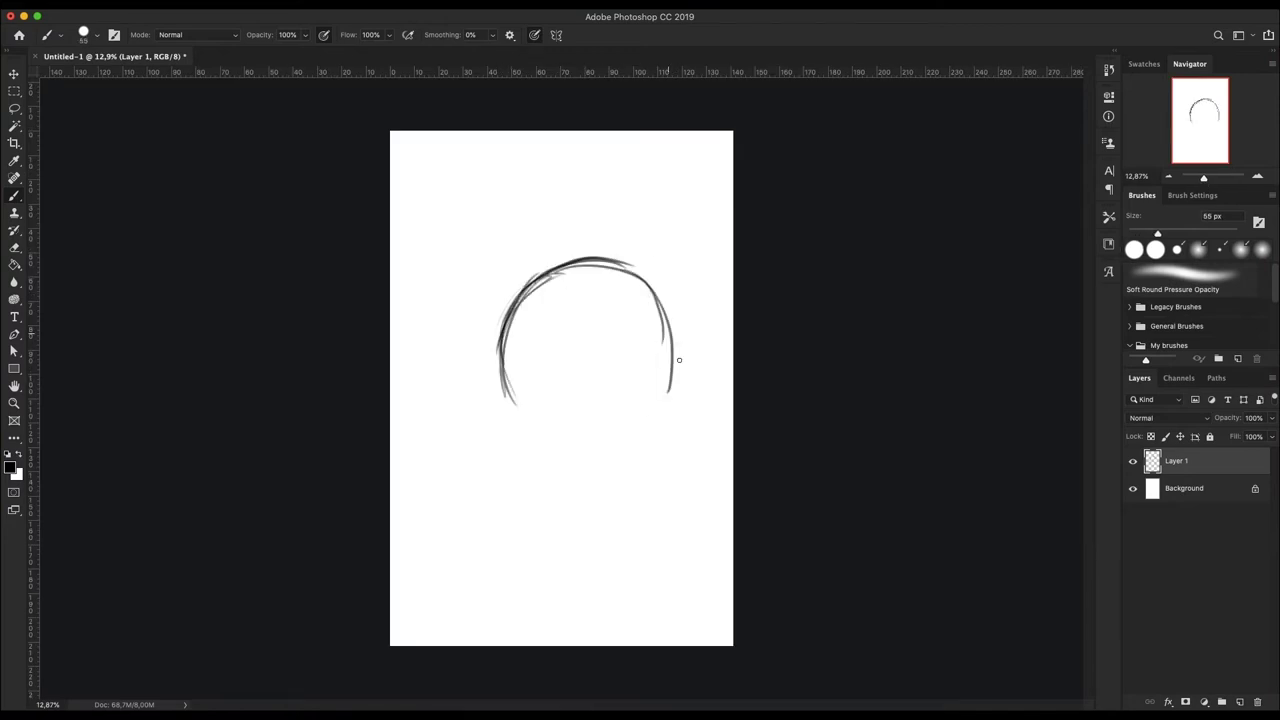
Step: Sketch the skull's rough outline and eye socket, thickening the outline strokes
left_click_drag(640, 430, 530, 441)
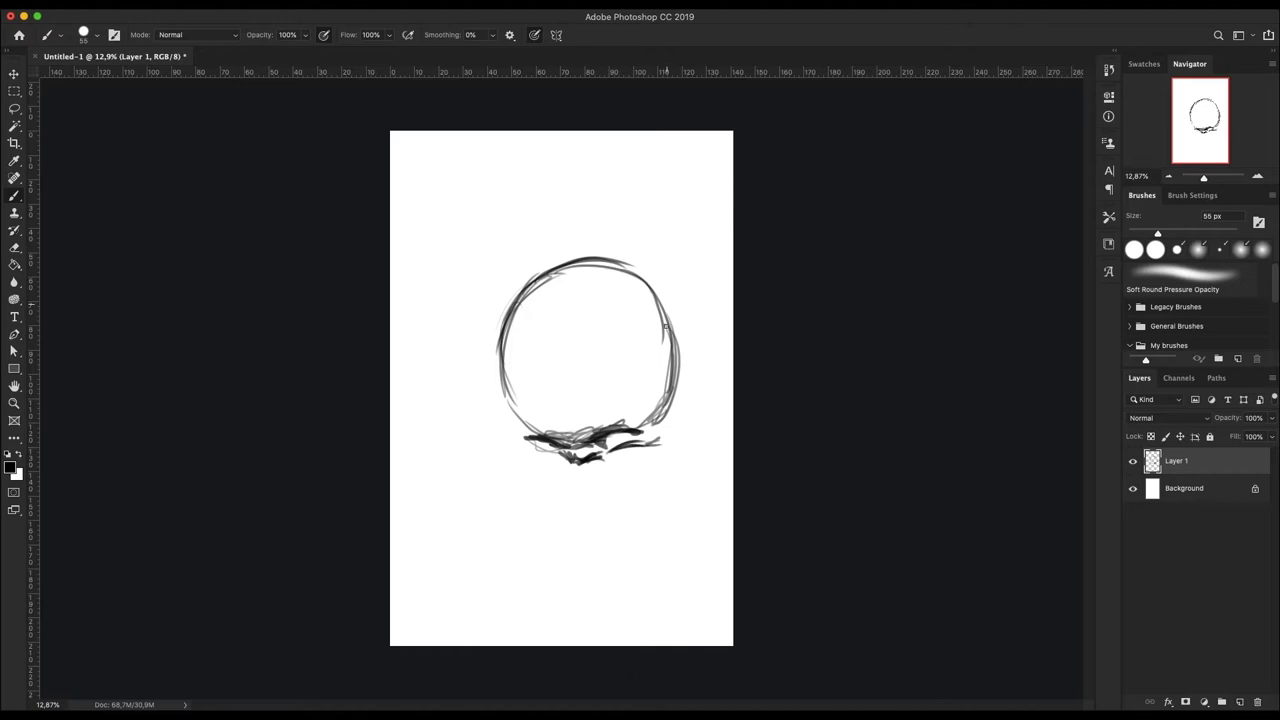
mouse_move(631, 389)
left_mouse_down()
mouse_move(670, 435)
mouse_move(572, 482)
mouse_move(500, 370)
mouse_move(560, 255)
left_mouse_up()
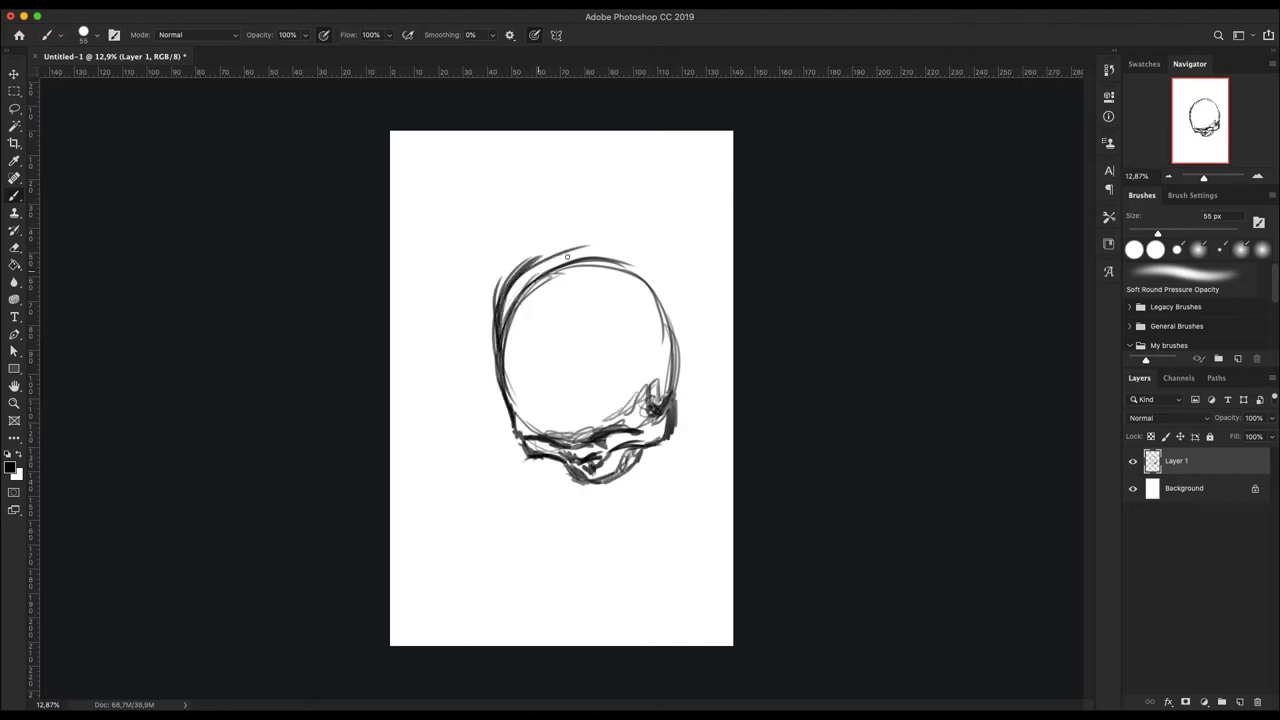
left_click_drag(500, 300, 670, 340)
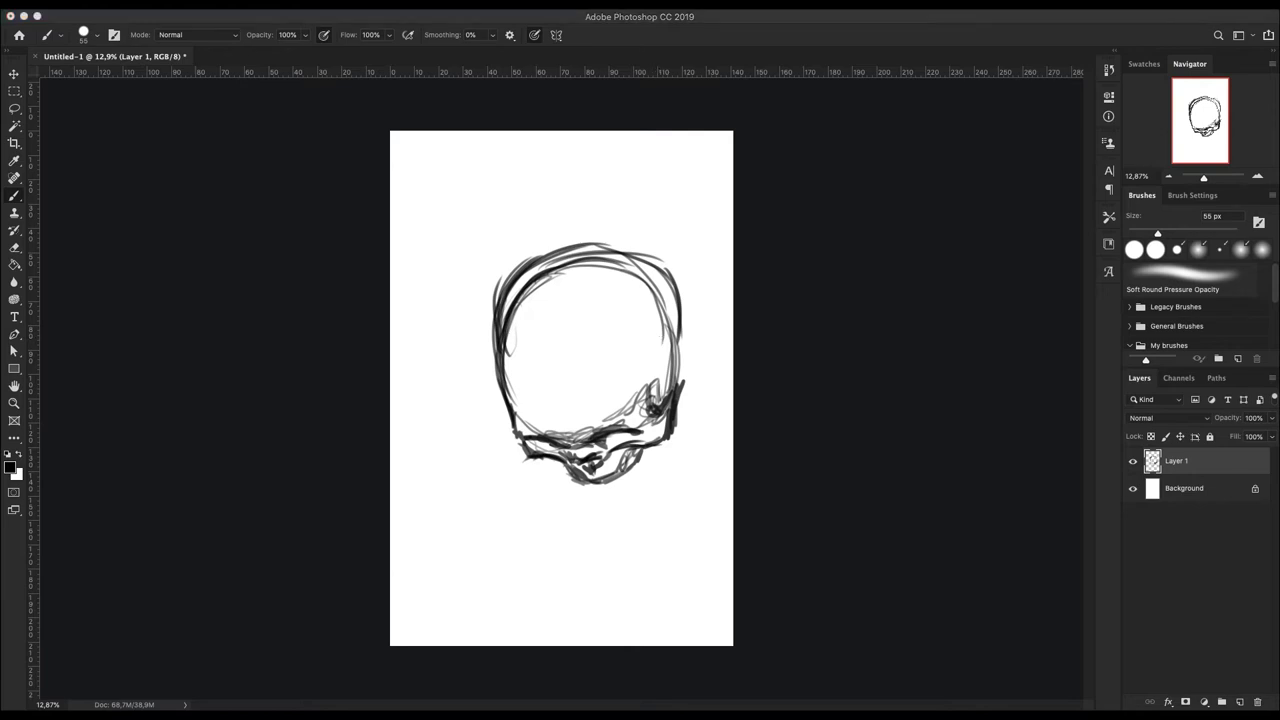
left_click_drag(672, 398, 662, 385)
left_click_drag(530, 285, 682, 300)
left_click_drag(525, 262, 690, 345)
left_click_drag(688, 300, 686, 390)
left_click_drag(508, 275, 492, 410)
left_click_drag(498, 300, 635, 238)
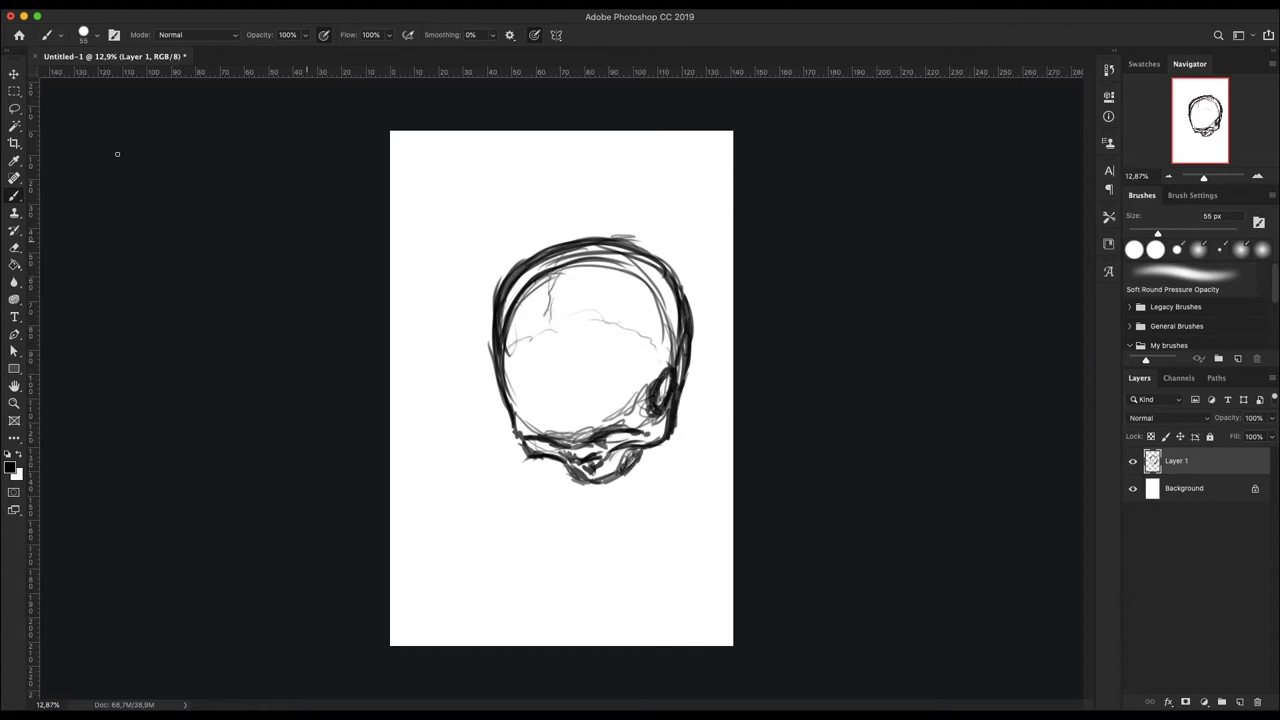
Step: Move the skull sketch down-left and sketch the rope up to the canvas top
left_click_drag(640, 310, 602, 334)
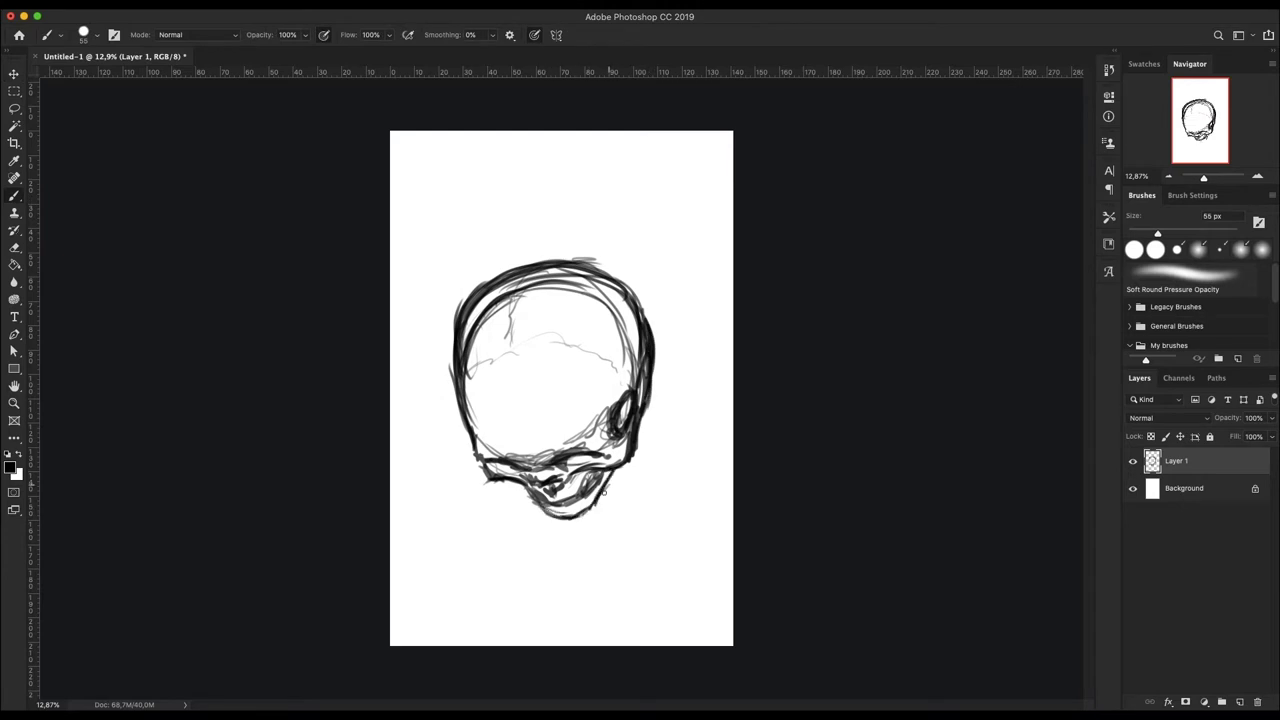
mouse_move(545, 262)
left_mouse_down()
mouse_move(585, 240)
mouse_move(565, 205)
mouse_move(578, 130)
left_mouse_up()
key("v")
left_click_drag(591, 227, 597, 224)
key("b")
Step: Sketch the jaw and teeth and refine the skull's top and right outline
left_click_drag(564, 498, 540, 508)
mouse_move(636, 392)
left_mouse_down()
mouse_move(624, 266)
mouse_move(506, 274)
mouse_move(476, 344)
left_mouse_up()
right_click(656, 210)
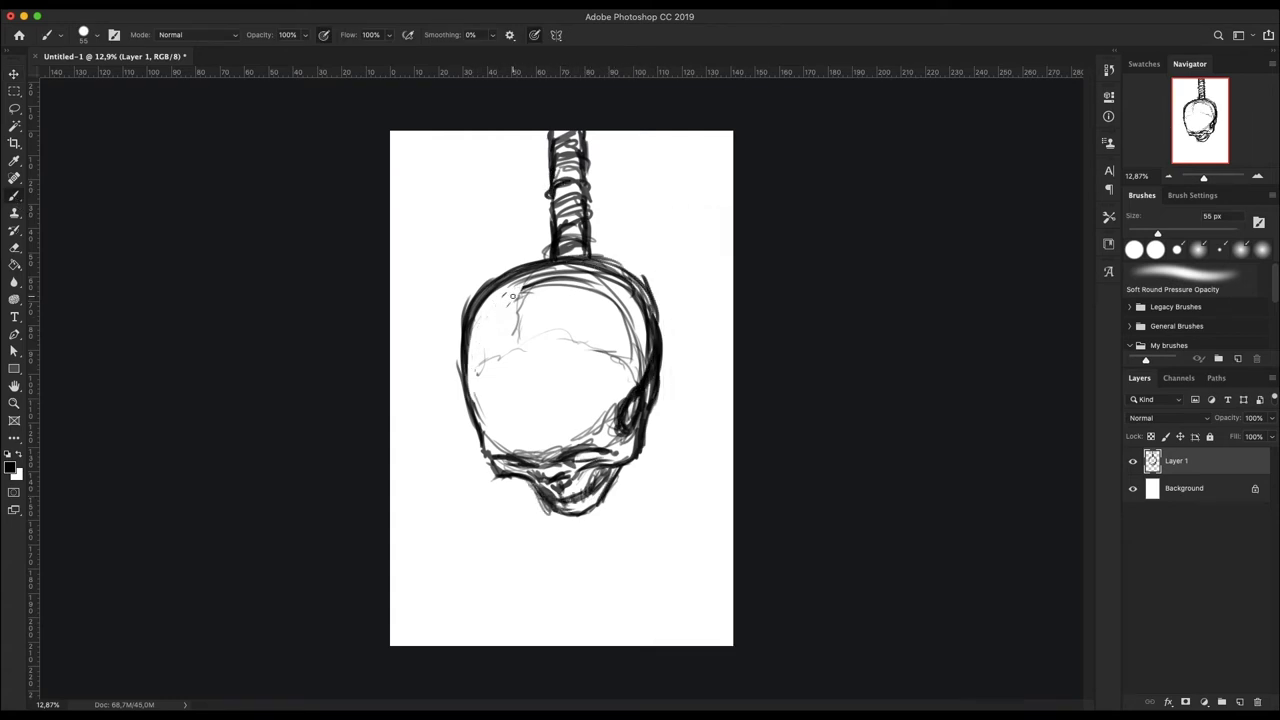
left_click_drag(556, 279, 530, 276)
left_click_drag(616, 432, 620, 406)
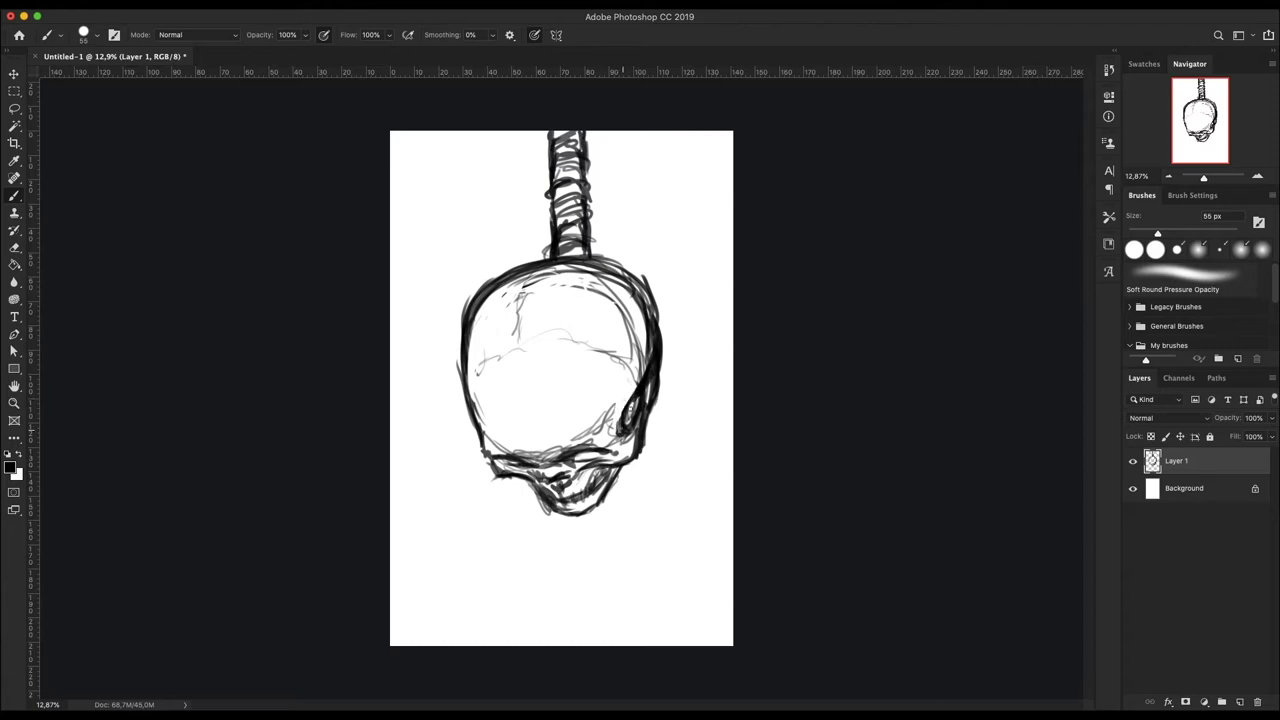
Step: Sketch curved strands below the skull with hatching across them
mouse_move(520, 486)
left_mouse_down()
mouse_move(624, 476)
mouse_move(590, 548)
left_mouse_up()
left_click_drag(646, 458, 648, 526)
left_click_drag(500, 482, 646, 500)
left_click_drag(646, 450, 636, 560)
left_click_drag(506, 486, 518, 558)
left_click_drag(536, 538, 552, 574)
left_click_drag(586, 548, 620, 558)
left_click_drag(640, 460, 626, 518)
left_click_drag(644, 508, 580, 566)
Step: Fade the sketch layer to 34% opacity, add a new ink layer, and set a 25 px brush
left_click_drag(1222, 418, 1200, 418)
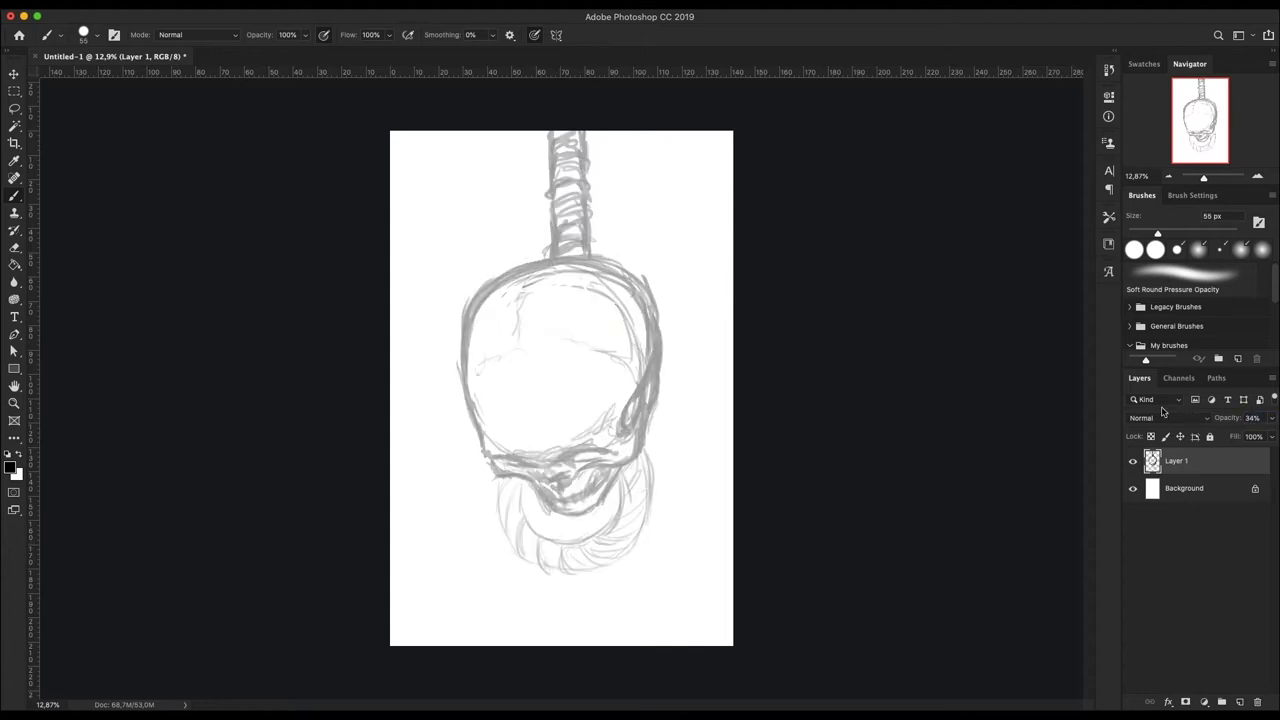
left_click(1238, 702)
scroll(559, 496, "up", 5)
right_click(763, 283)
key("Return")
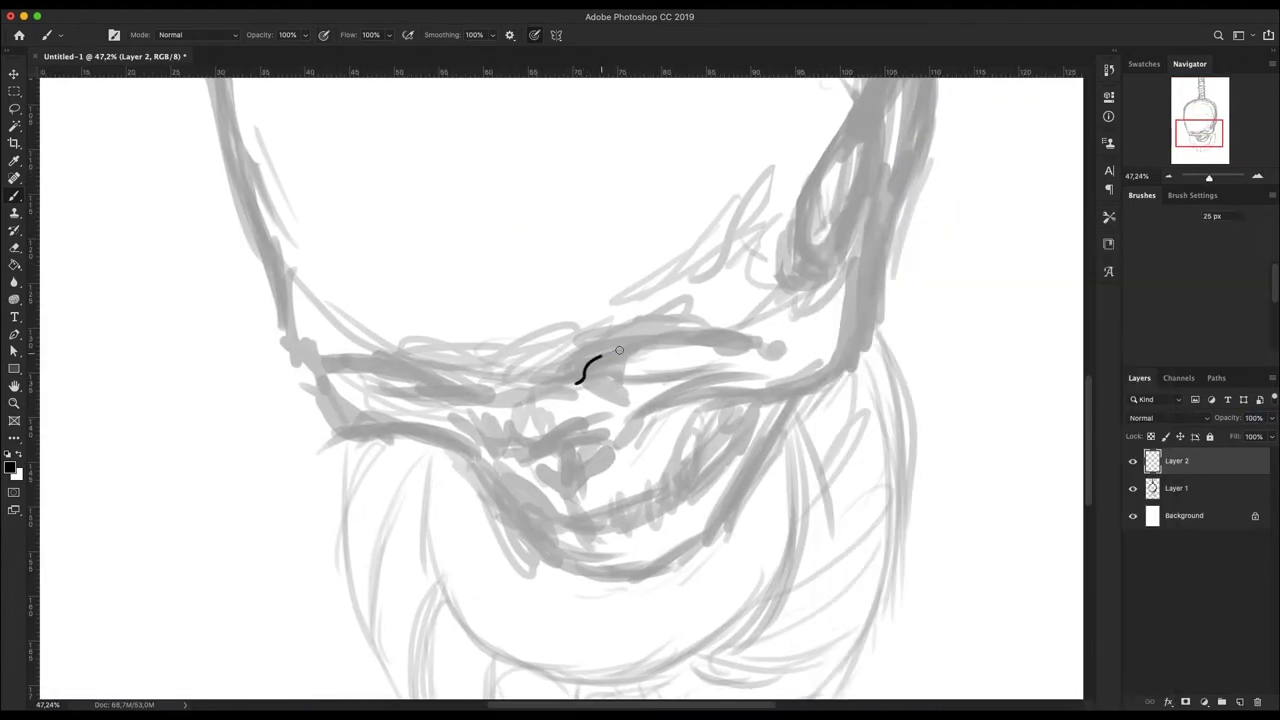
Step: Ink the jaw, right cheek and left side of the head in black
left_click_drag(580, 380, 771, 349)
left_click_drag(629, 414, 709, 400)
key("ctrl+z")
scroll(760, 420, "down", 2)
mouse_move(818, 348)
left_mouse_down()
mouse_move(776, 560)
mouse_move(533, 640)
left_mouse_up()
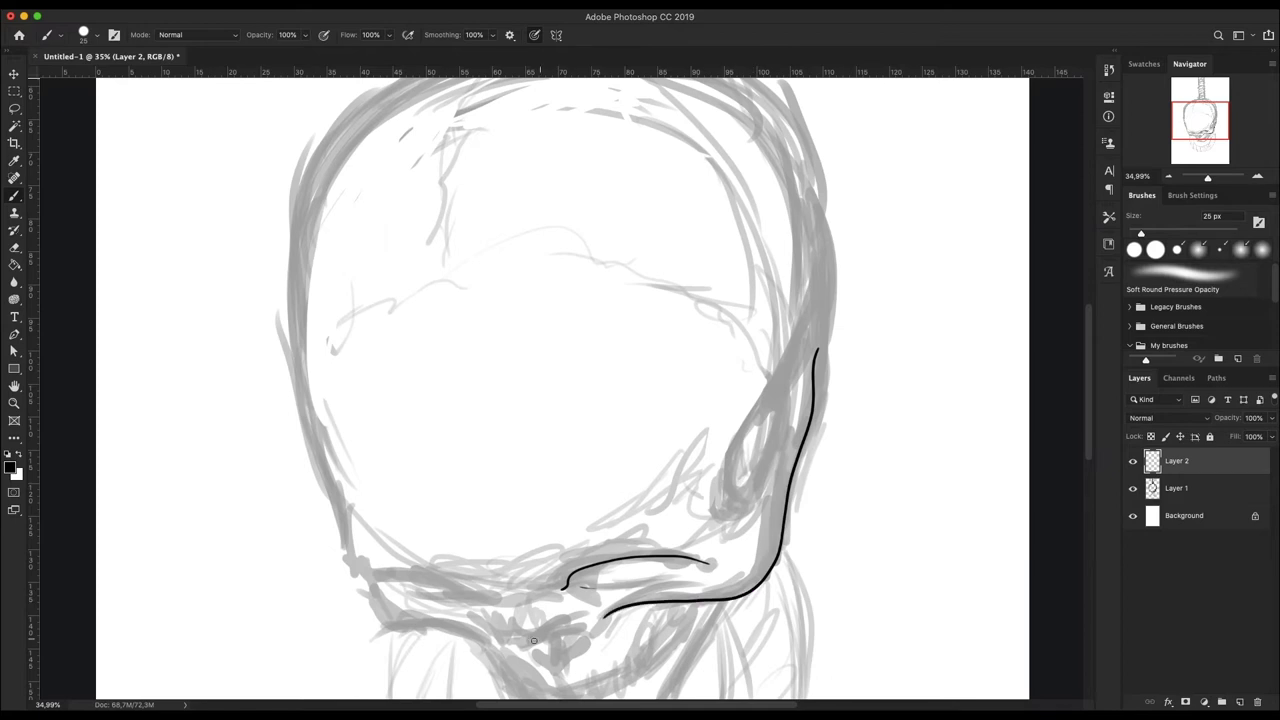
left_click_drag(330, 135, 388, 618)
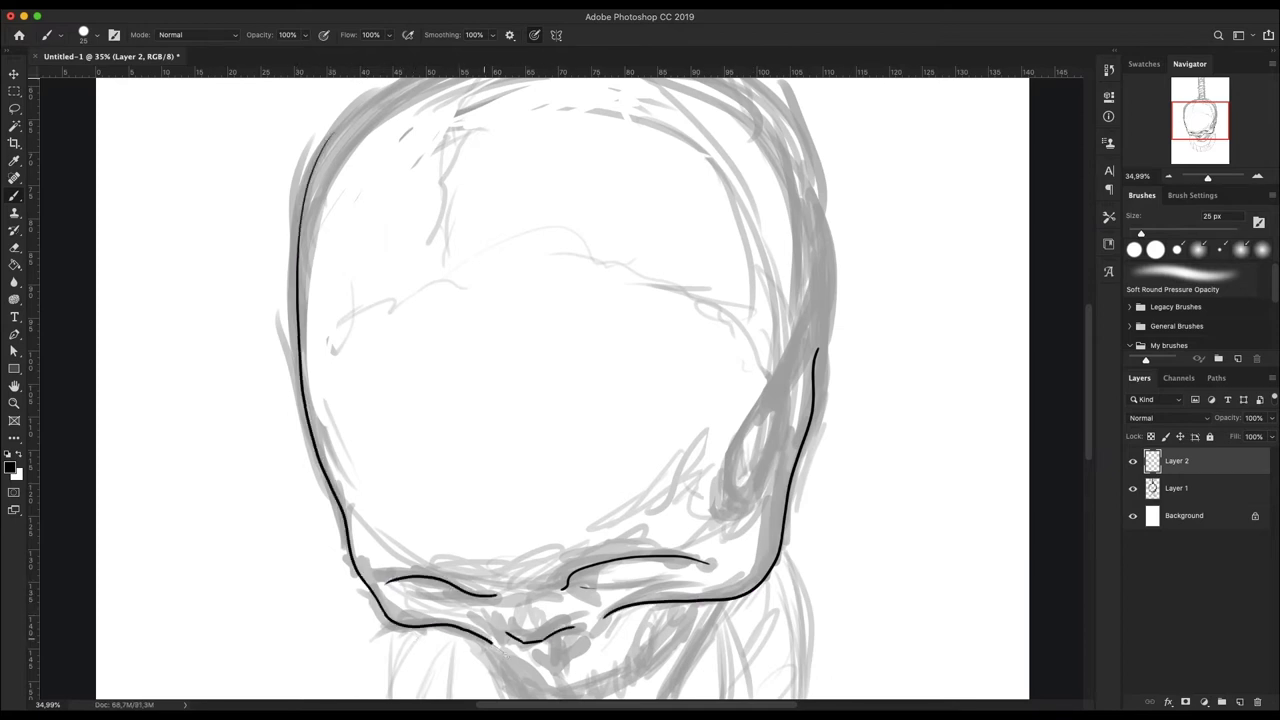
Step: Ink the lower jaw, right cheek, skull top and jagged cranial seam, then zoom in on the jaw
scroll(821, 404, "down", 3)
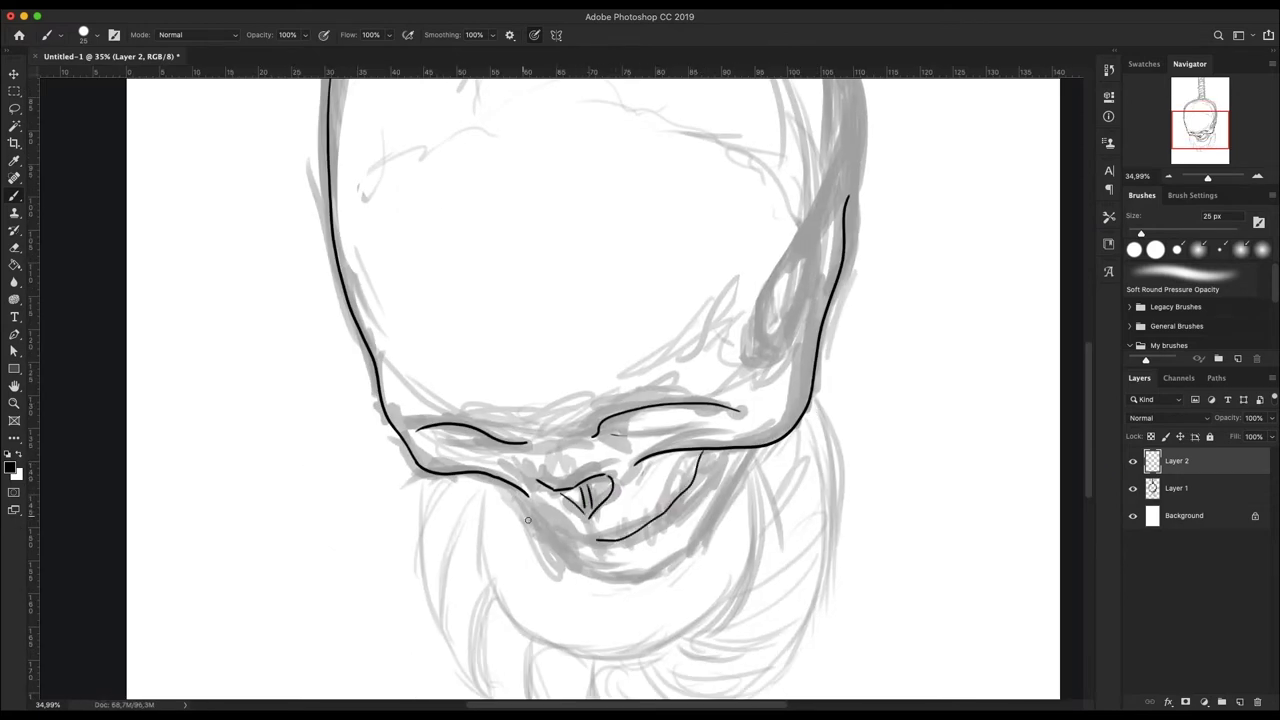
left_click_drag(477, 473, 588, 584)
left_click_drag(811, 234, 795, 343)
scroll(795, 343, "up", 5)
left_click_drag(365, 430, 885, 560)
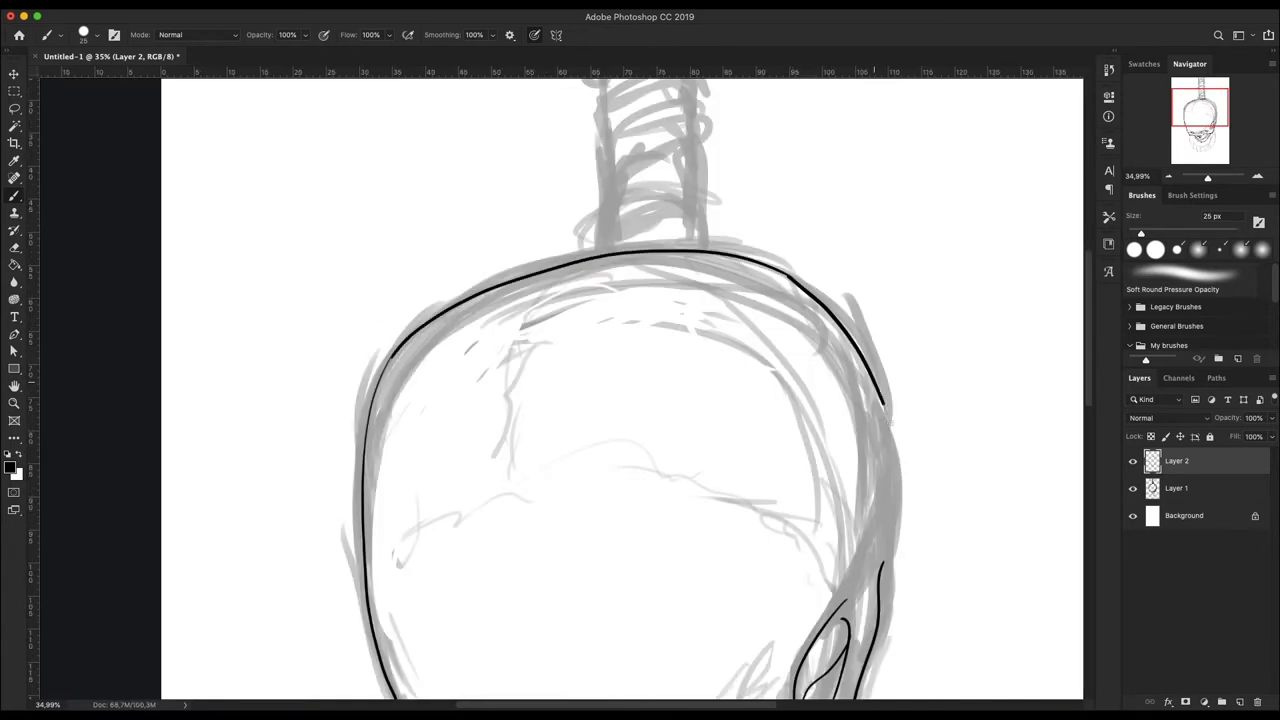
left_click_drag(395, 537, 816, 542)
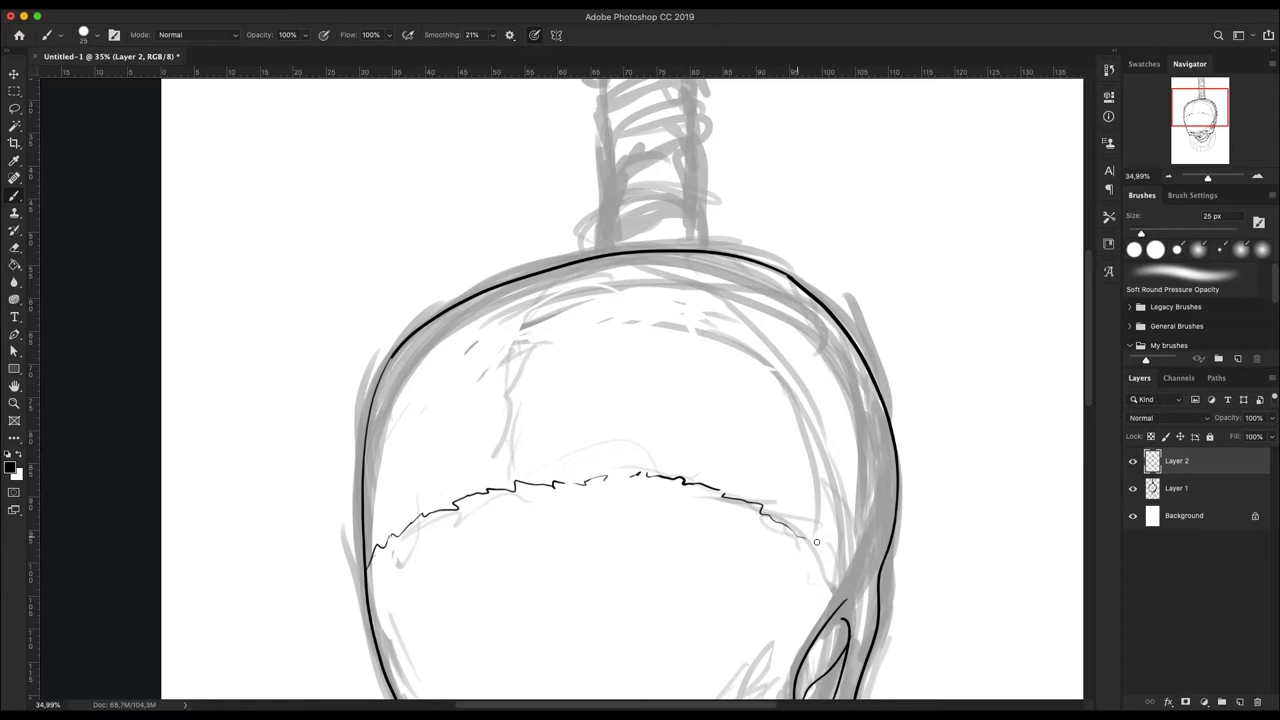
left_click_drag(506, 388, 553, 483)
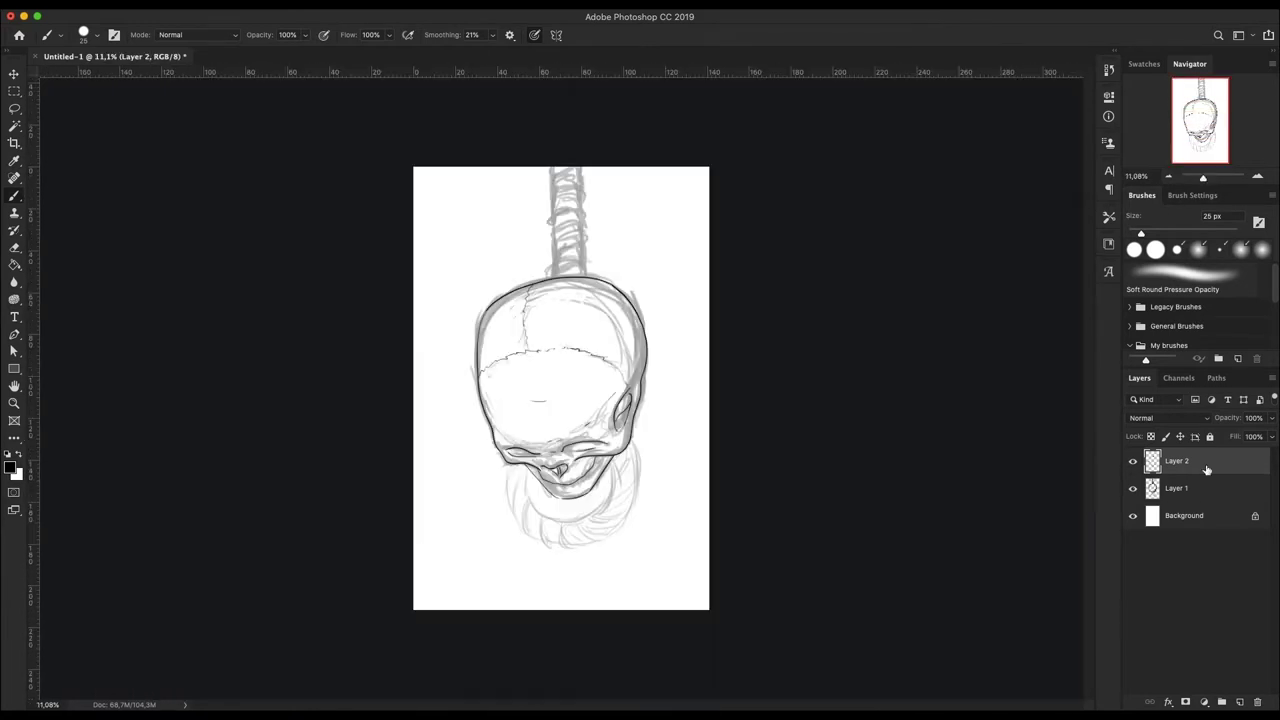
left_click_drag(894, 273, 543, 484)
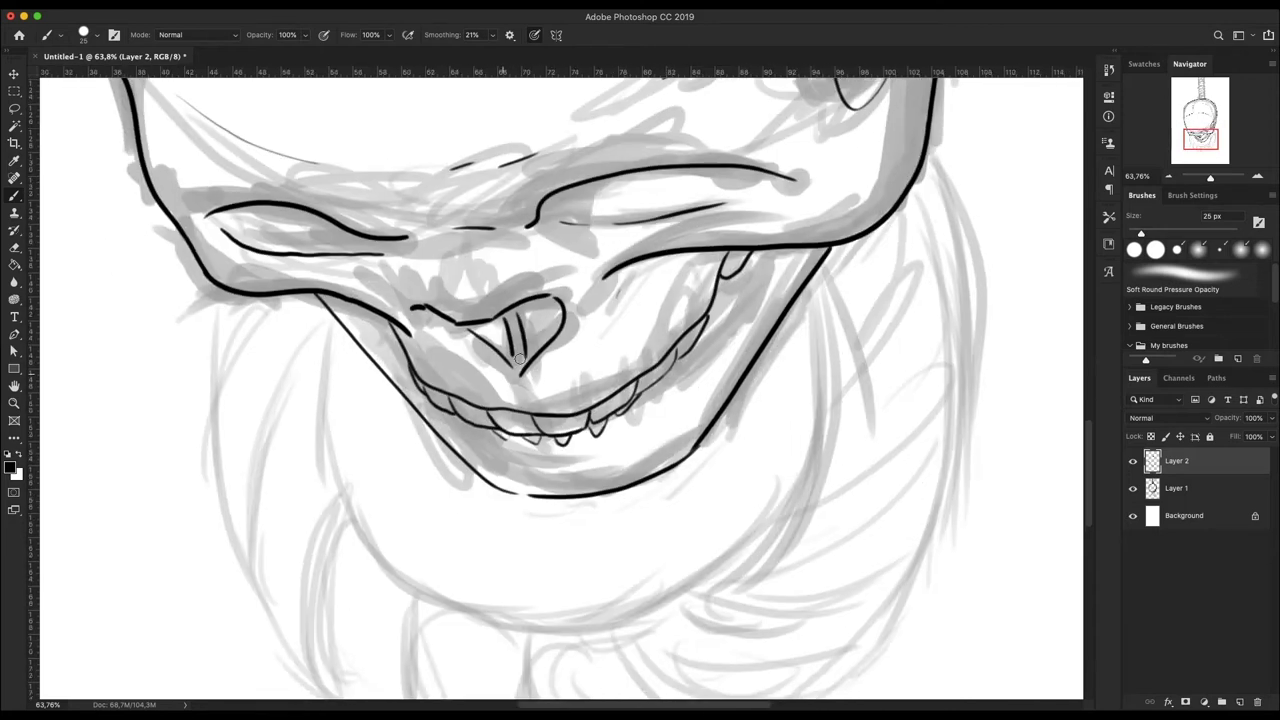
mouse_move(754, 333)
left_mouse_down()
mouse_move(508, 402)
mouse_move(880, 378)
left_mouse_up()
Step: On new Layer 3, paint the eye sockets and nose cavity solid black and ink the muzzle's left contour
key("ctrl+shift+alt+n")
mouse_move(650, 400)
left_mouse_down()
mouse_move(595, 428)
mouse_move(800, 385)
left_mouse_up()
left_click_drag(692, 396, 880, 385)
mouse_move(494, 438)
left_mouse_down()
mouse_move(372, 412)
mouse_move(320, 425)
mouse_move(515, 440)
left_mouse_up()
mouse_move(608, 500)
left_mouse_down()
mouse_move(648, 522)
mouse_move(610, 565)
mouse_move(565, 522)
mouse_move(603, 565)
left_mouse_up()
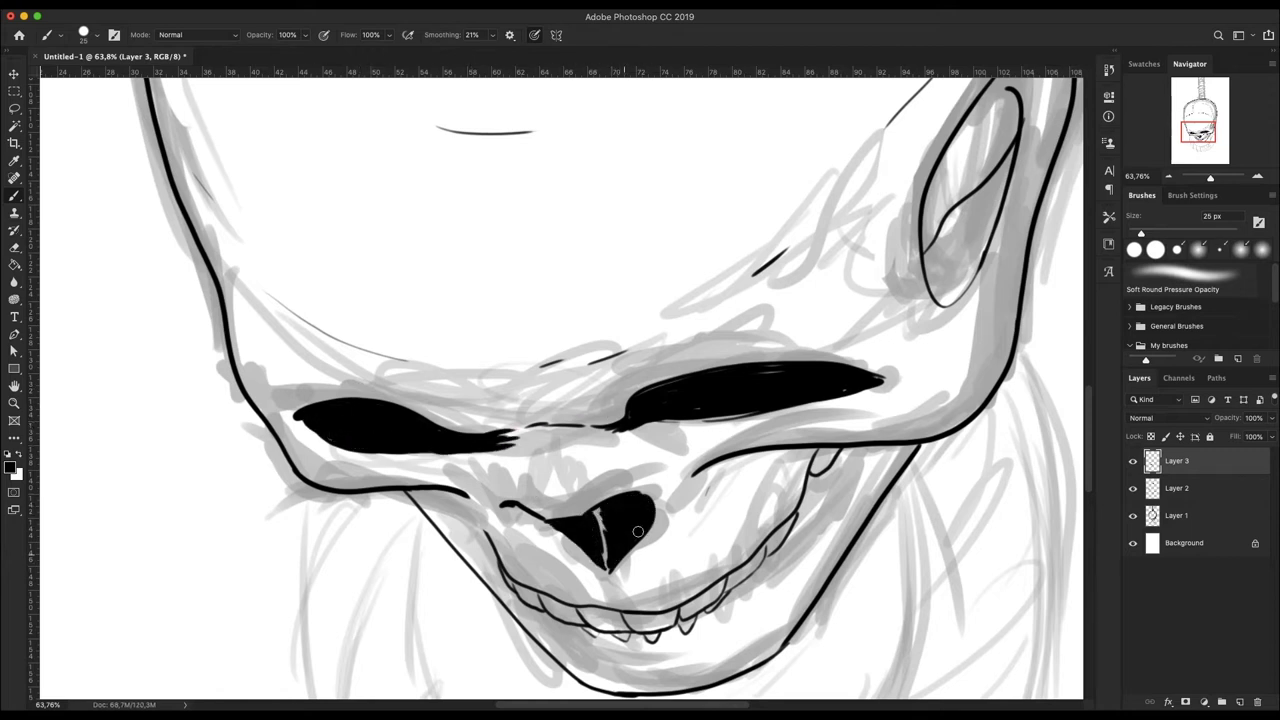
left_click_drag(467, 497, 514, 586)
Step: Thicken and fill the upper eye socket solid black, then zoom out
scroll(521, 575, "down", 3)
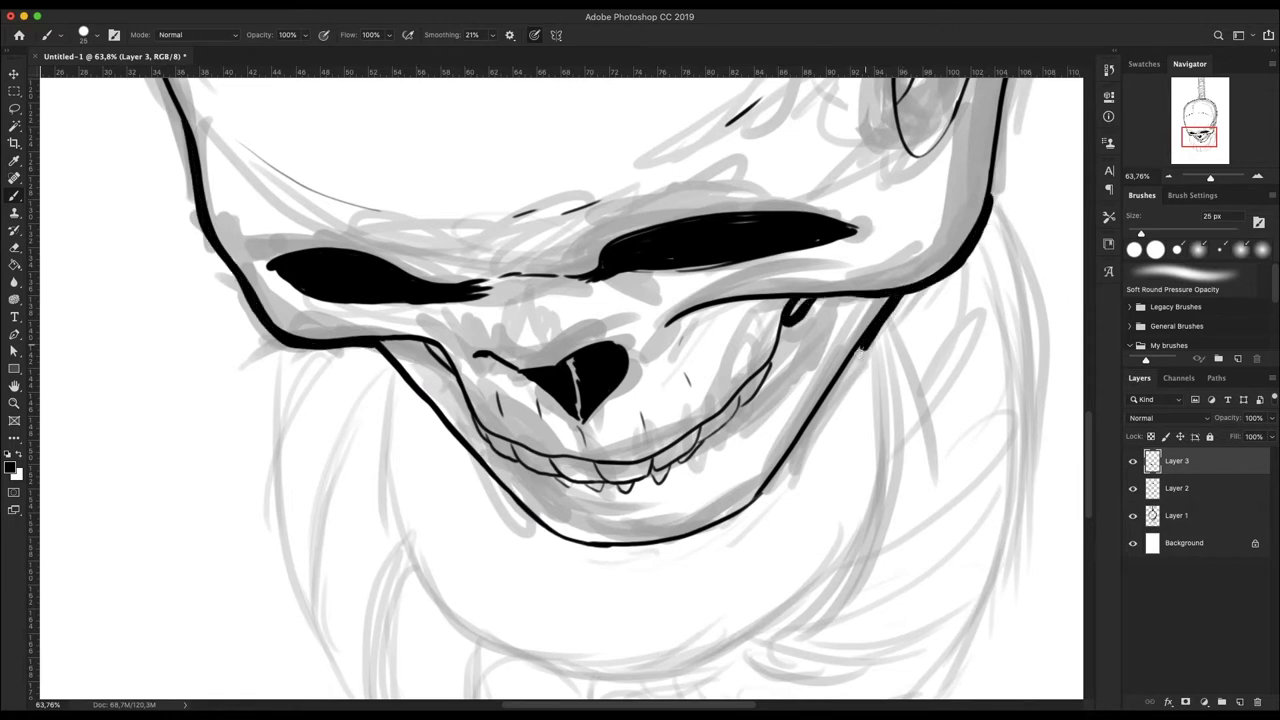
scroll(800, 350, "up", 5)
left_click_drag(788, 306, 768, 410)
mouse_move(852, 268)
left_mouse_down()
mouse_move(790, 345)
mouse_move(790, 300)
left_mouse_up()
mouse_move(845, 225)
left_mouse_down()
mouse_move(810, 310)
mouse_move(860, 280)
left_mouse_up()
left_click_drag(1210, 178, 1206, 179)
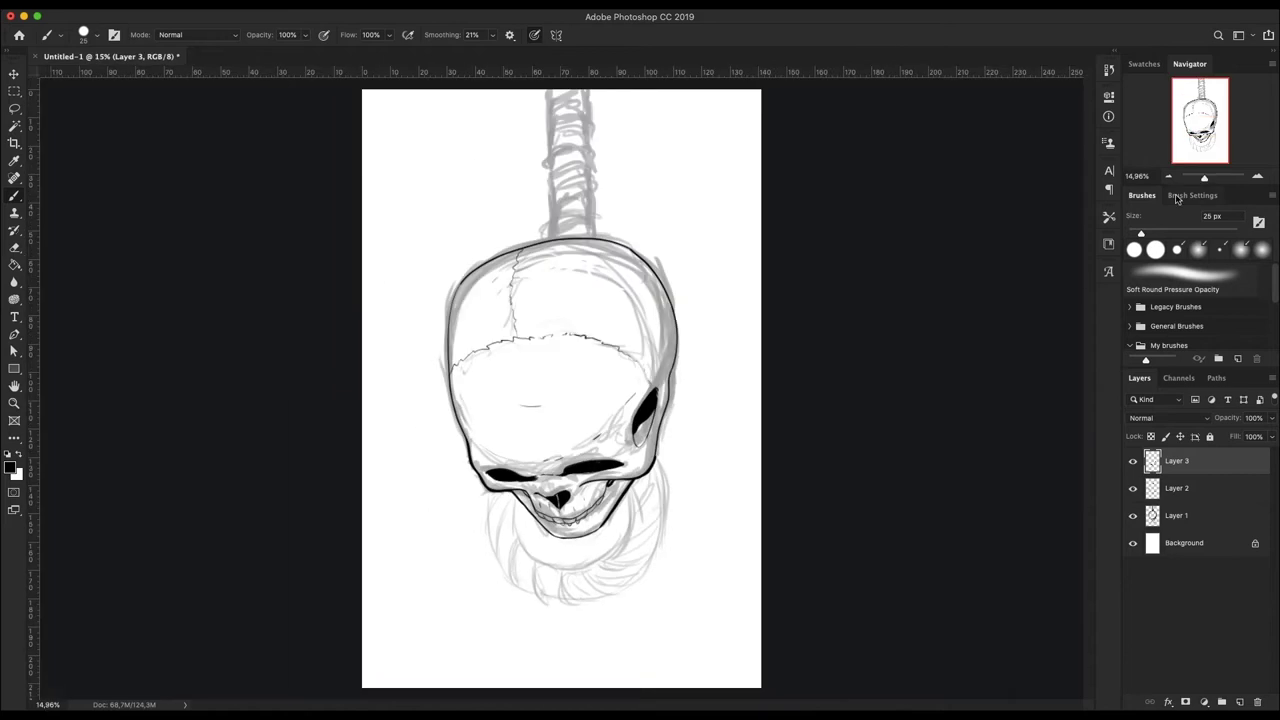
Step: On new Layer 4, ink the first noose strand lines on both sides of the jaw
key("ctrl+shift+alt+n")
left_click_drag(312, 304, 310, 455)
left_click_drag(390, 318, 340, 412)
left_click_drag(335, 330, 326, 488)
mouse_move(393, 320)
left_mouse_down()
mouse_move(346, 545)
mouse_move(397, 428)
left_mouse_up()
left_click_drag(808, 333, 753, 428)
Step: Ink the noose's left and right strands plus its outer and inner bottom curves
left_click_drag(388, 322, 346, 560)
left_click_drag(350, 310, 305, 400)
left_click_drag(860, 228, 810, 308)
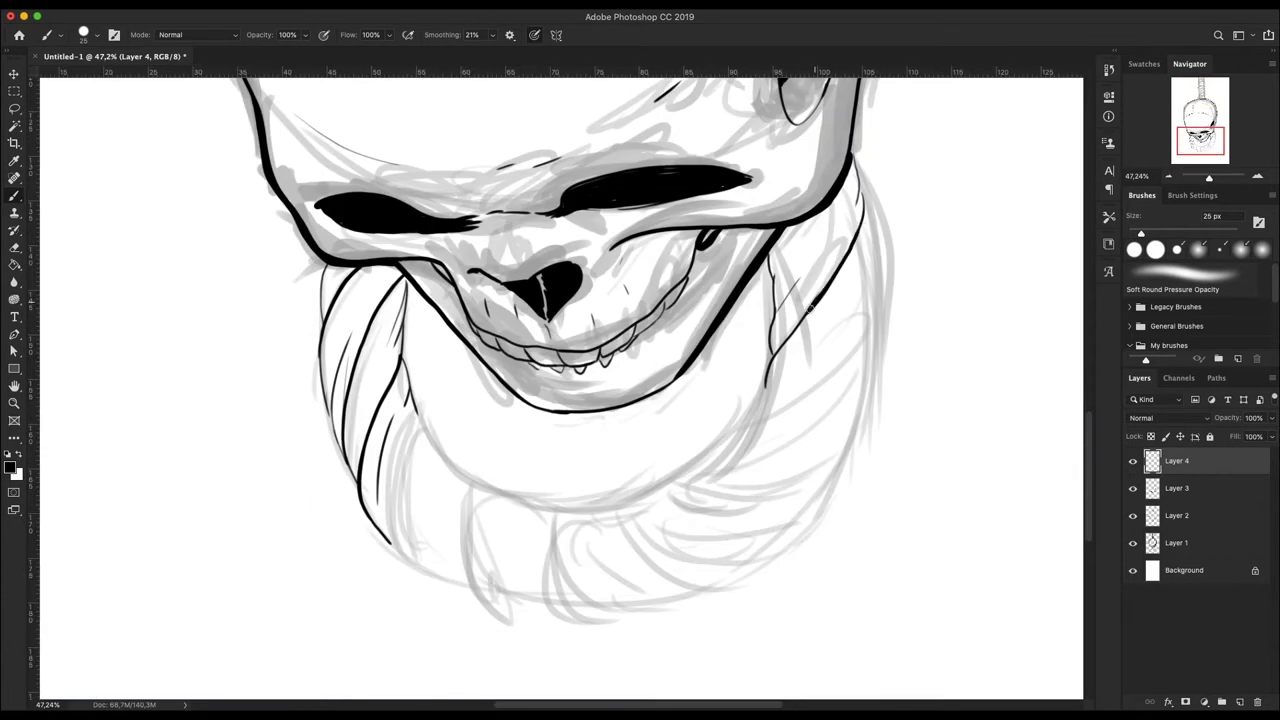
left_click_drag(834, 200, 772, 284)
left_click_drag(862, 215, 772, 545)
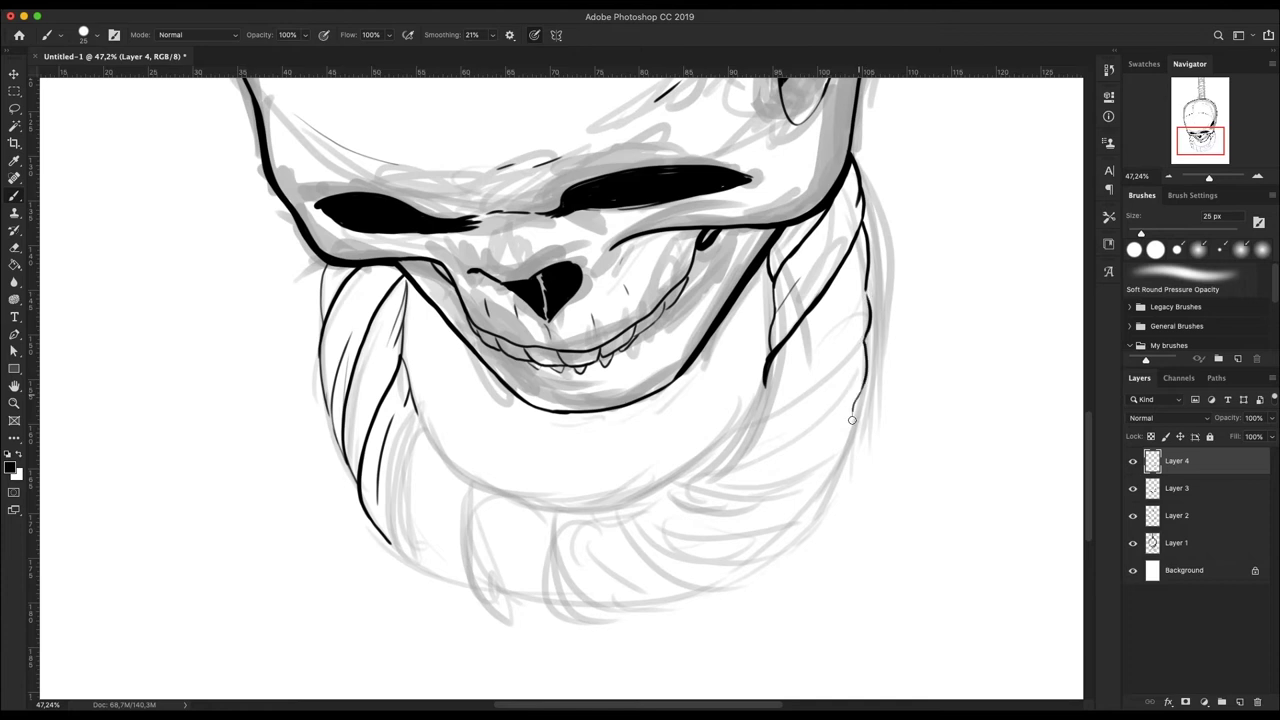
mouse_move(383, 533)
left_mouse_down()
mouse_move(548, 605)
mouse_move(668, 602)
mouse_move(772, 545)
left_mouse_up()
left_click_drag(474, 490, 580, 512)
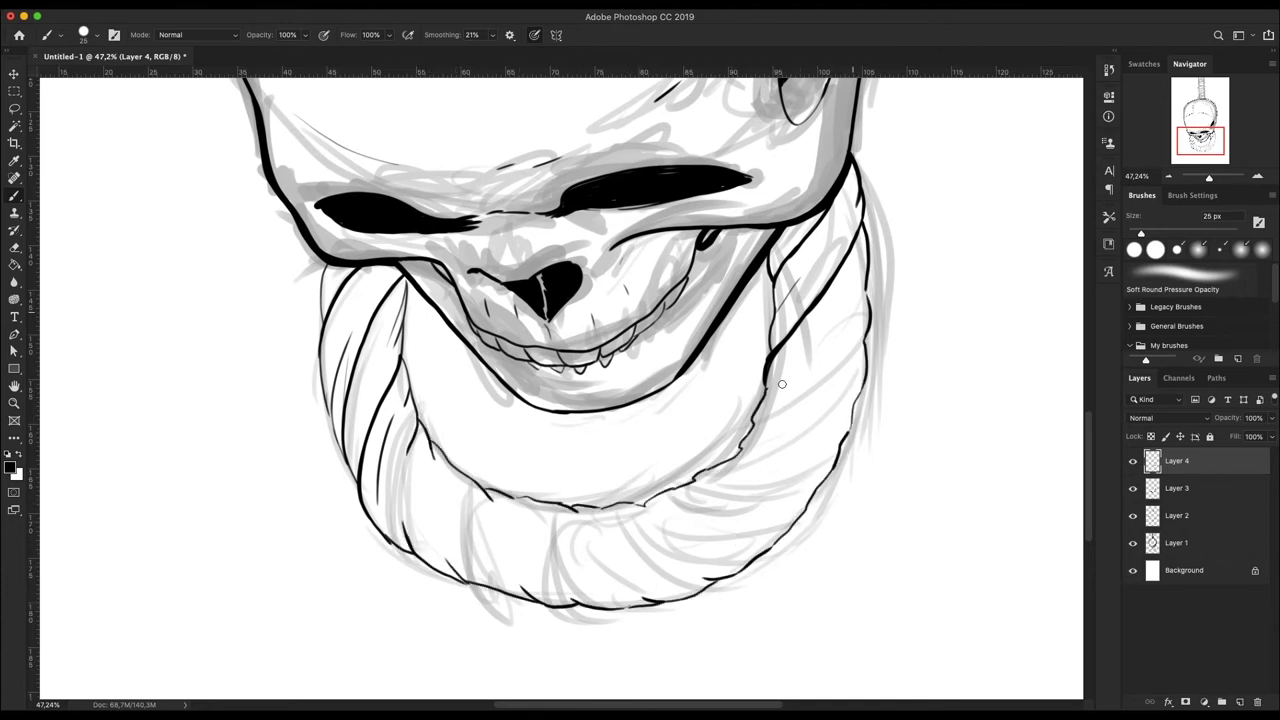
Step: Add twist lines along the noose's right and left sides
left_click_drag(816, 352, 768, 388)
left_click_drag(866, 344, 818, 396)
left_click_drag(850, 185, 775, 340)
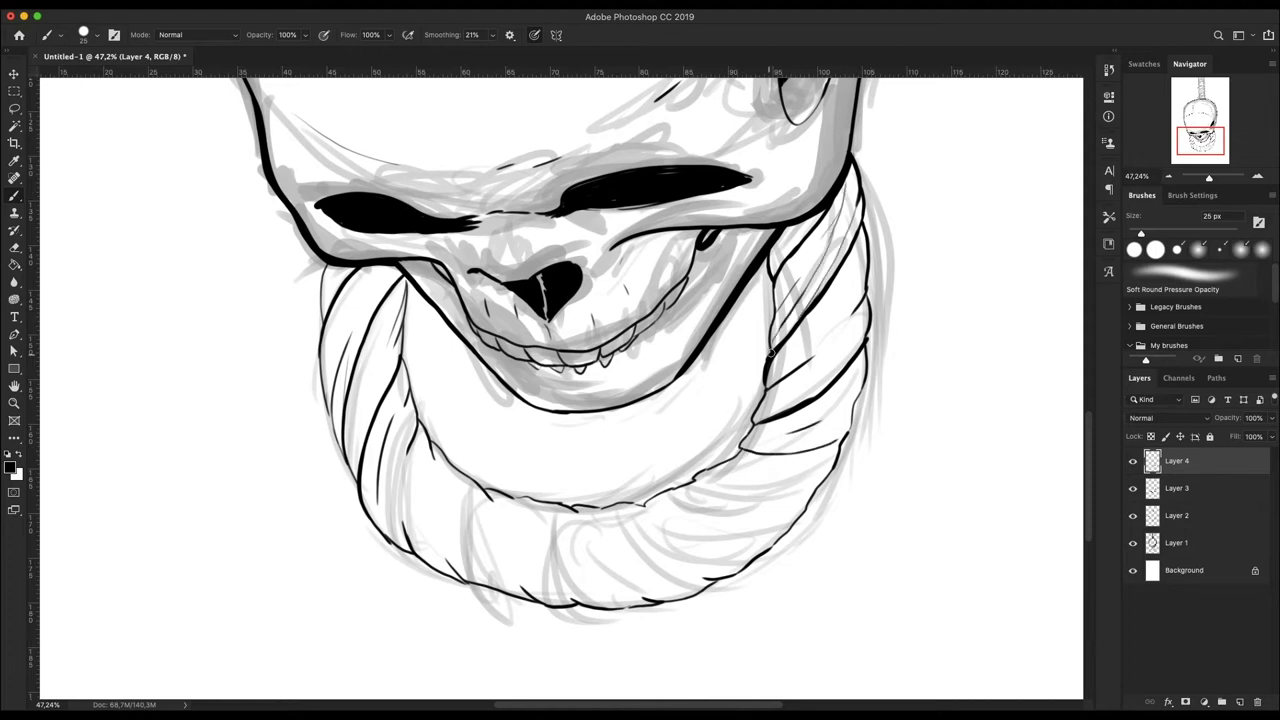
left_click_drag(385, 362, 364, 446)
left_click_drag(370, 268, 325, 386)
mouse_move(396, 266)
left_mouse_down()
mouse_move(345, 392)
mouse_move(345, 350)
left_mouse_up()
left_click_drag(596, 424, 548, 404)
Step: Add diagonal twist lines across the noose bottom and switch to a thinner 14 px brush
left_click_drag(600, 488, 662, 562)
left_click_drag(648, 464, 768, 486)
left_click_drag(440, 480, 478, 575)
left_click_drag(488, 486, 526, 582)
left_click_drag(384, 428, 418, 562)
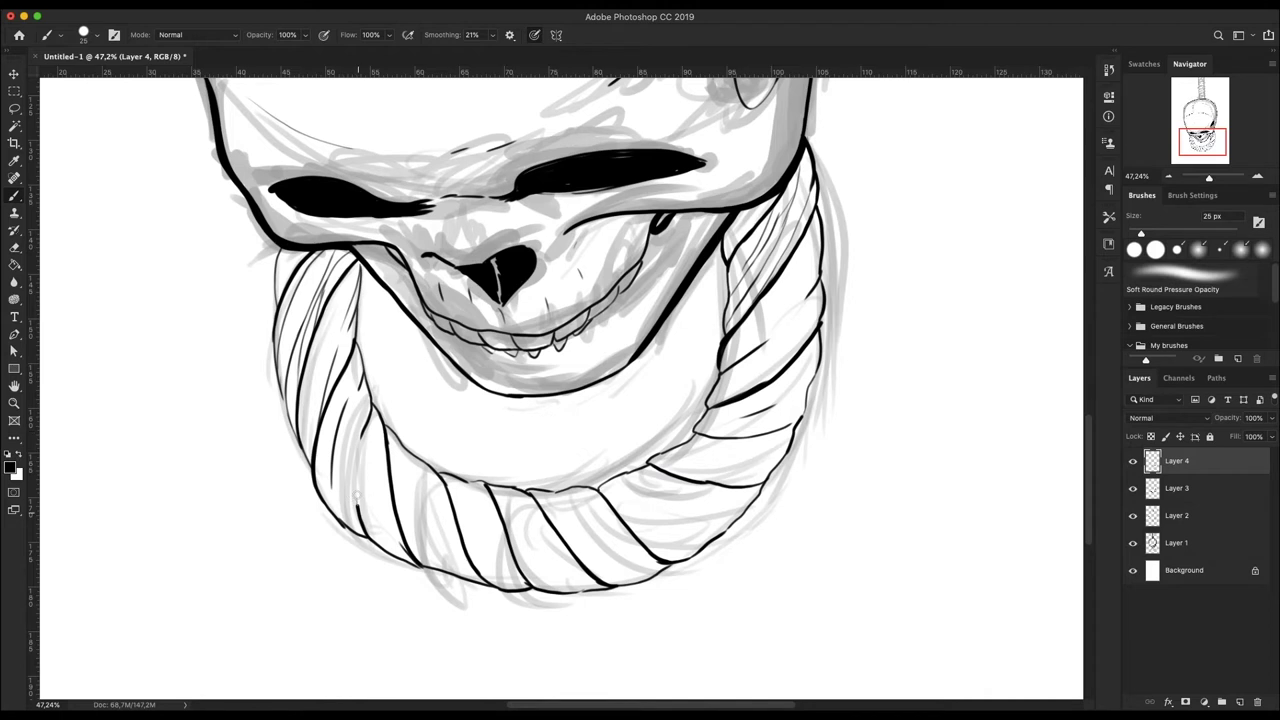
scroll(719, 403, "down", 3)
left_click_drag(766, 372, 684, 468)
key("bracketleft")
key("bracketleft")
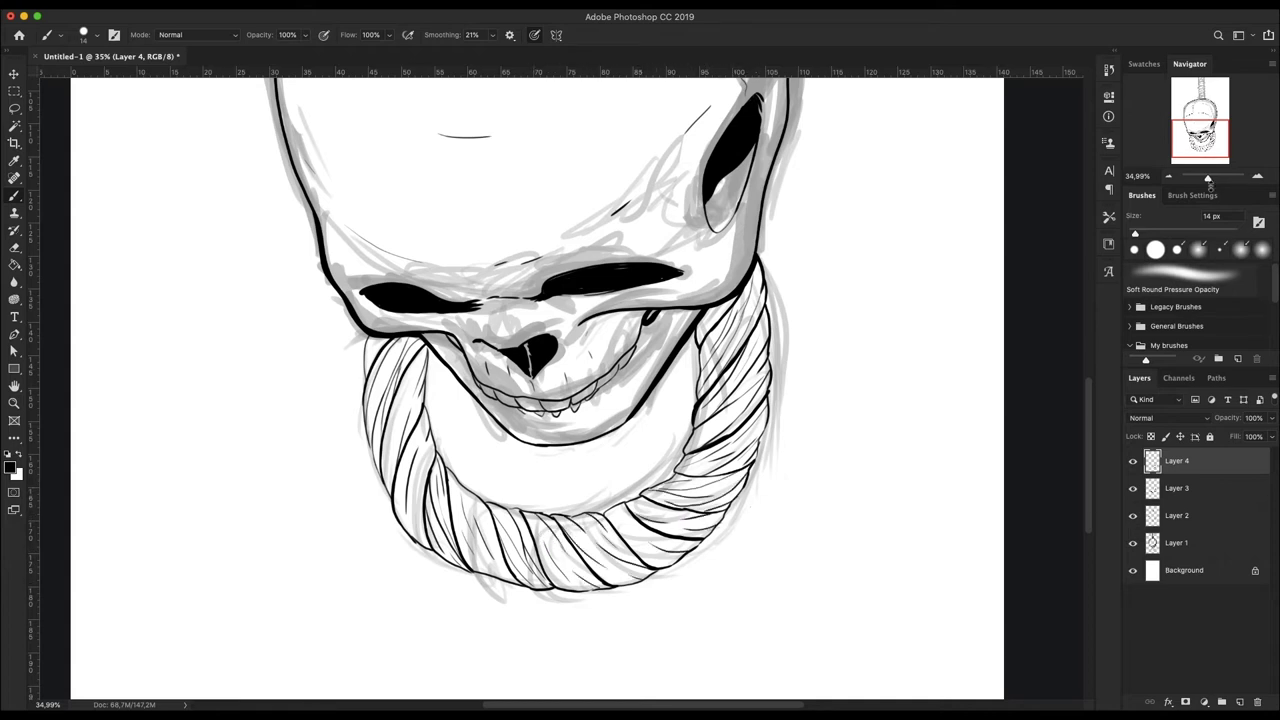
Step: Zoom out, enlarge the brush to 19 px, and ink the rope's left and right edges
left_click_drag(1210, 184, 1212, 167)
key("bracketright")
scroll(565, 360, "up", 3)
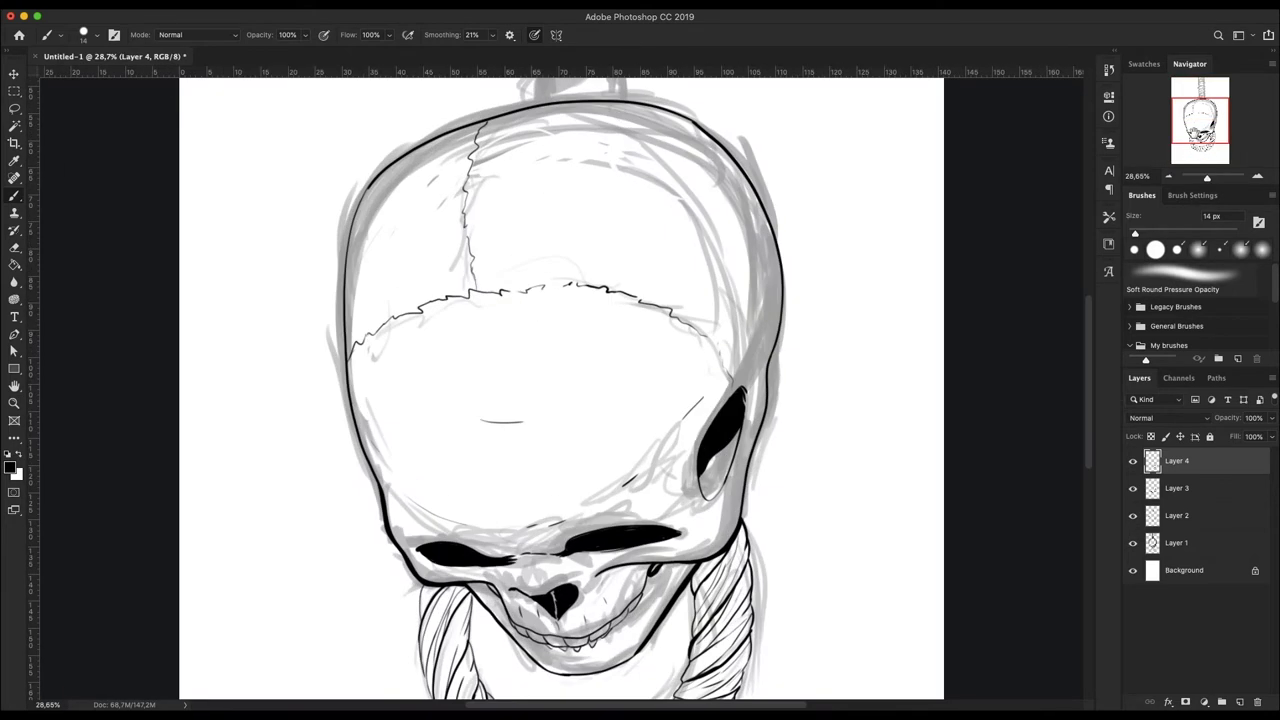
scroll(565, 250, "up", 2)
left_click_drag(470, 461, 474, 80)
scroll(474, 80, "down", 3)
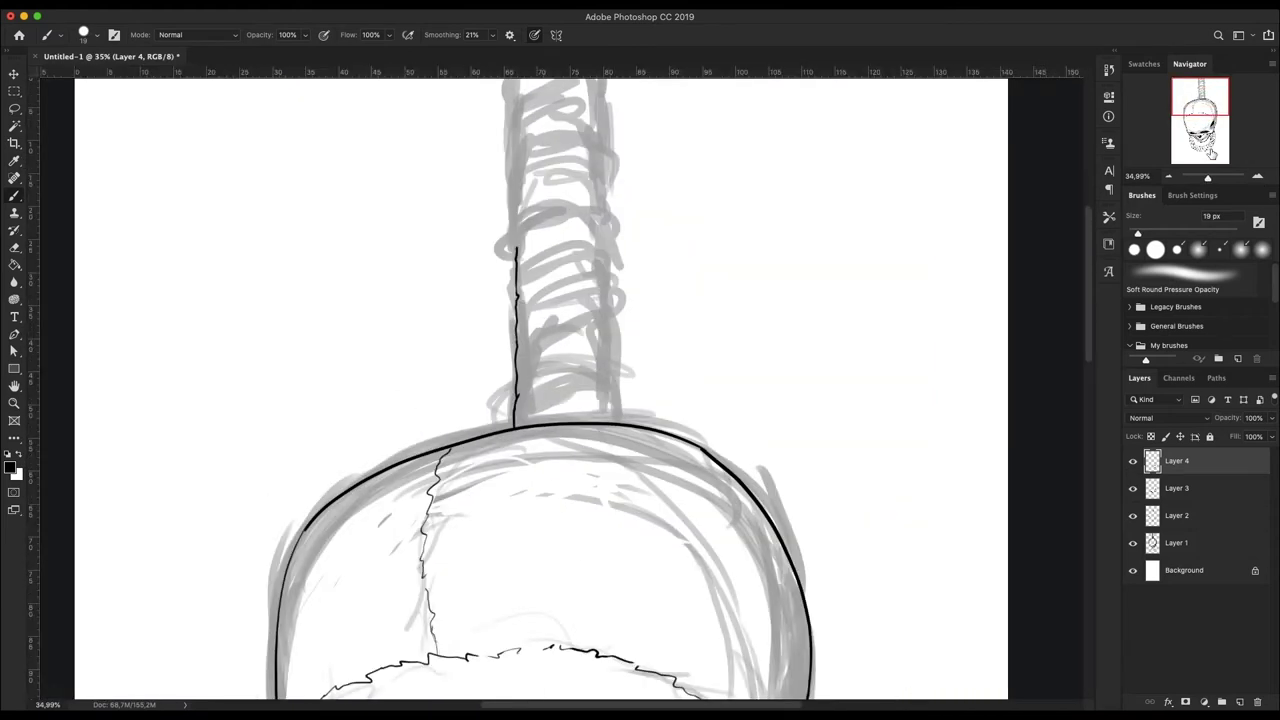
left_click_drag(577, 460, 573, 155)
Step: Add diagonal twist lines across the rope
left_click_drag(484, 476, 572, 392)
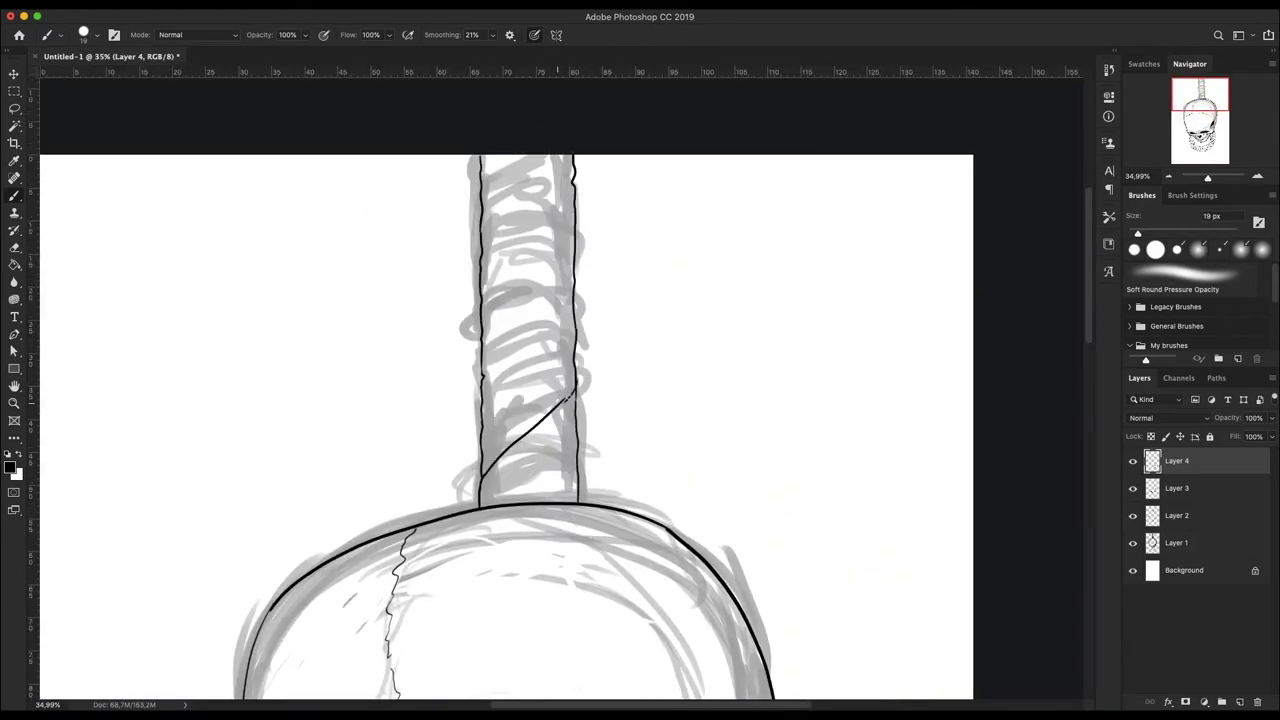
left_click_drag(482, 378, 564, 302)
left_click_drag(480, 306, 558, 230)
scroll(558, 230, "down", 2)
scroll(717, 306, "down", 3)
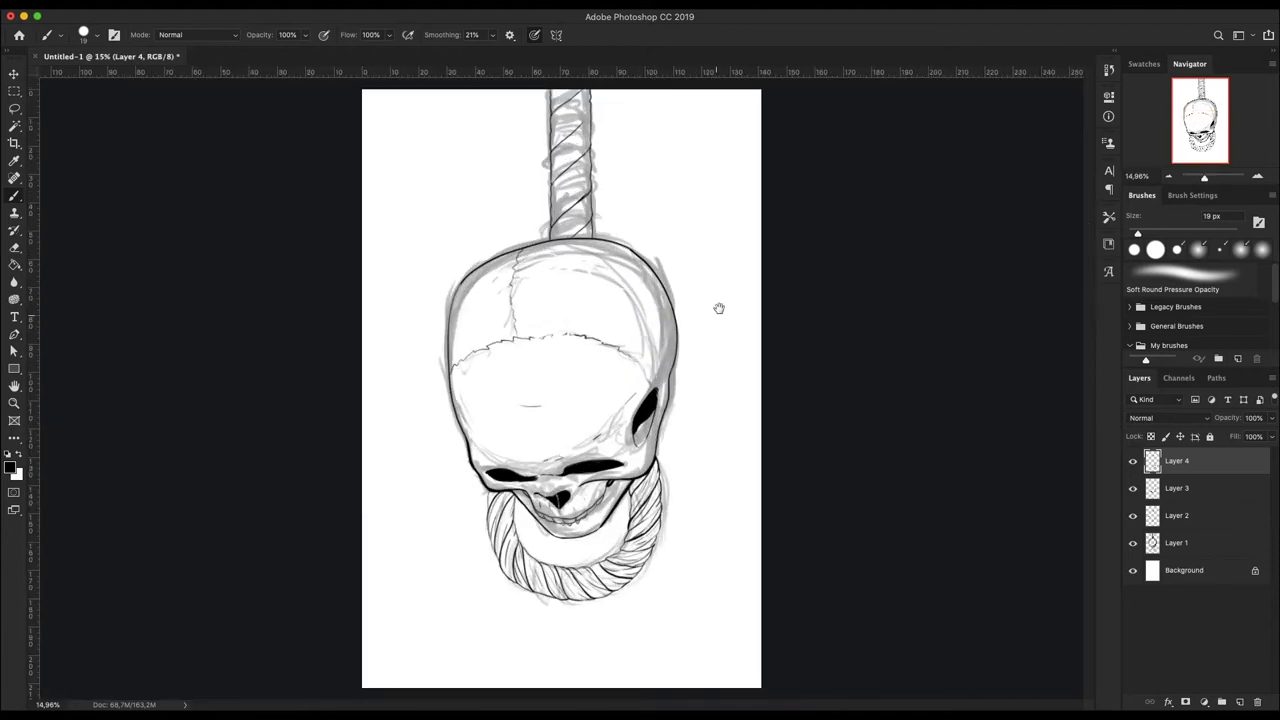
Step: Lasso-select the rope's top ink lines and begin a free transform
key("l")
left_click_drag(646, 163, 700, 196)
key("ctrl+t")
Step: Shift the selected rope top lines slightly right and deselect
left_click_drag(505, 175, 515, 175)
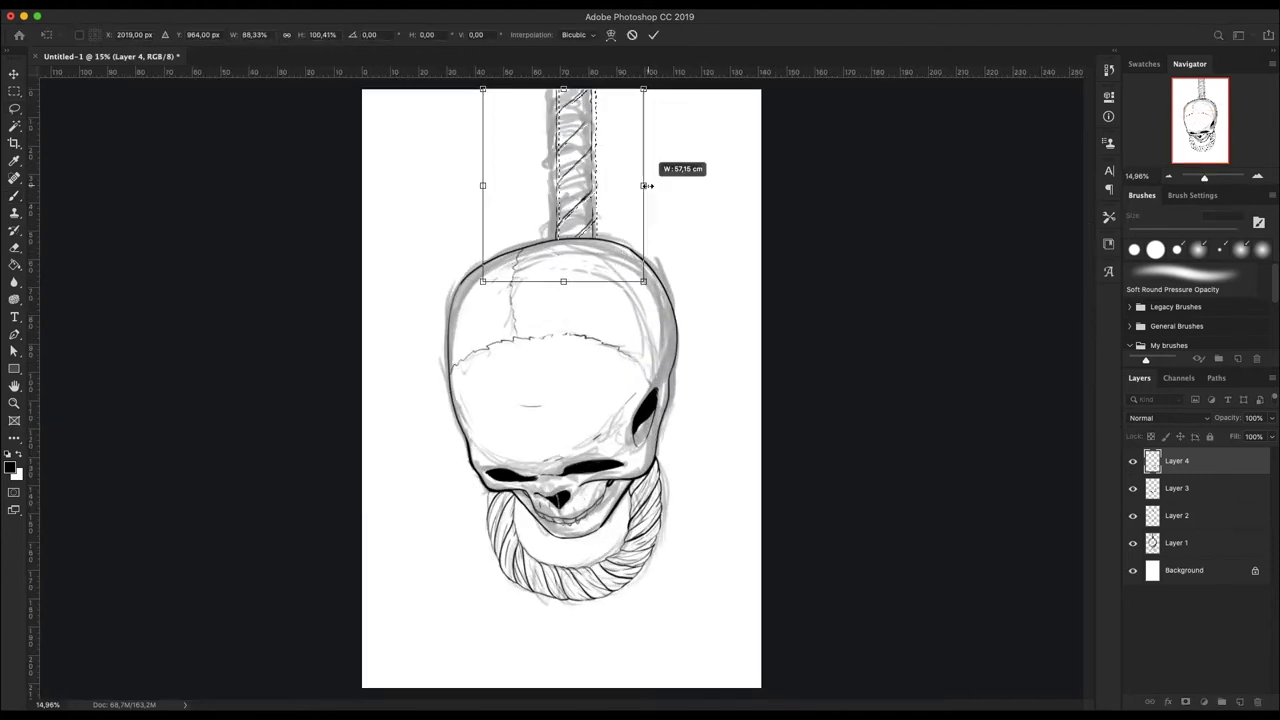
key("Return")
key("ctrl+d")
Step: Hide the grey sketch layer and nudge the selected ink layers slightly left and down
left_click(1133, 542)
left_click(1180, 515)
left_click(1180, 542, "shift")
key("ctrl+t")
left_click_drag(695, 460, 685, 470)
key("Return")
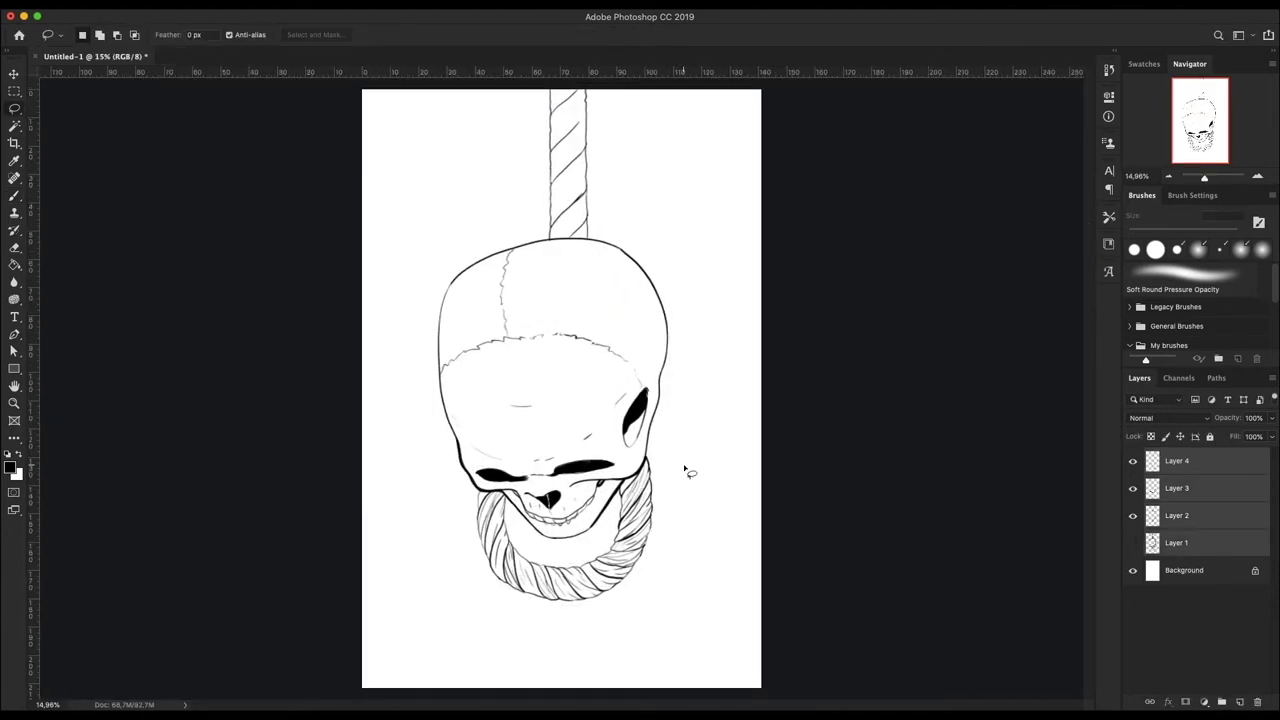
Step: On Layer 4, hatch the rope's upper twisted bands with diagonal strokes
left_click(1177, 460)
scroll(554, 96, "up", 5)
key("b")
mouse_move(668, 315)
left_mouse_down()
mouse_move(545, 515)
mouse_move(592, 520)
left_mouse_up()
left_click_drag(660, 365, 578, 460)
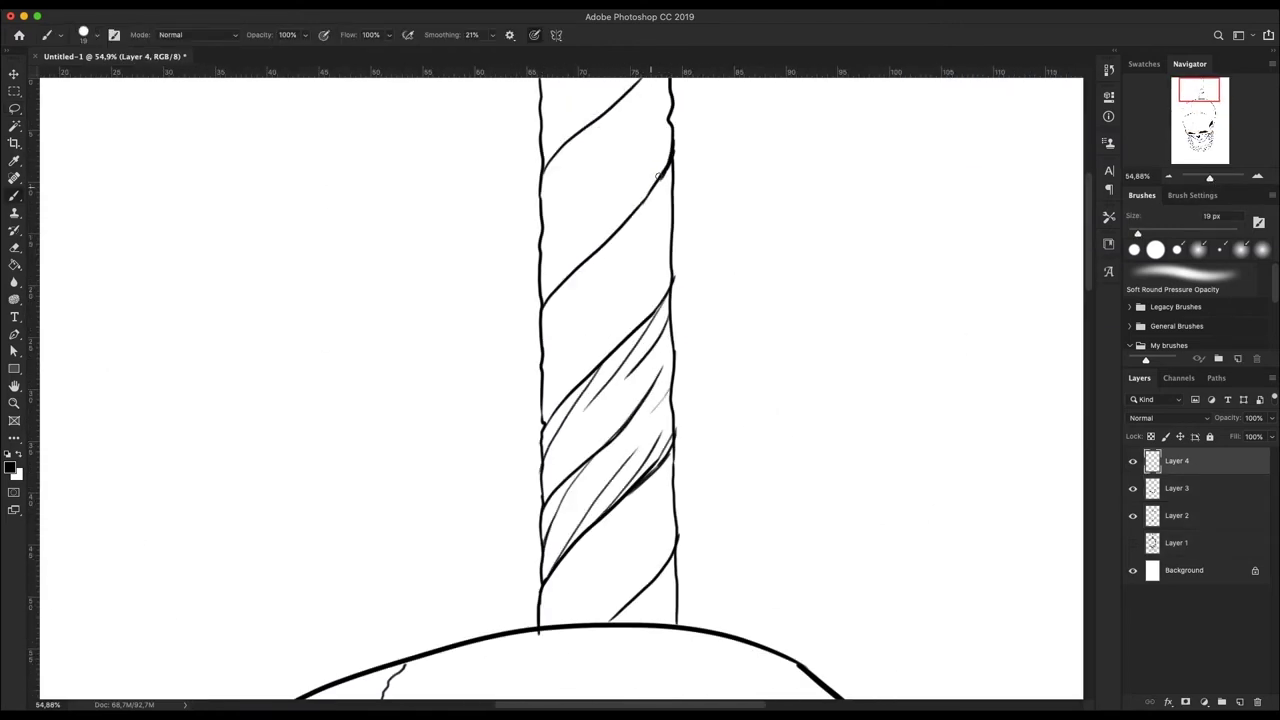
left_click_drag(670, 182, 568, 344)
left_click_drag(598, 334, 544, 404)
left_click_drag(674, 214, 610, 328)
Step: Finish hatching the rope's lower bands and fit the drawing on screen
left_click_drag(676, 450, 578, 622)
left_click_drag(598, 524, 538, 630)
left_click_drag(674, 558, 608, 622)
scroll(560, 390, "up", 5)
left_click_drag(676, 282, 600, 380)
left_click_drag(612, 312, 552, 420)
mouse_move(632, 264)
left_mouse_down()
mouse_move(550, 394)
mouse_move(552, 334)
left_mouse_up()
left_click_drag(634, 242, 550, 298)
key("ctrl+0")
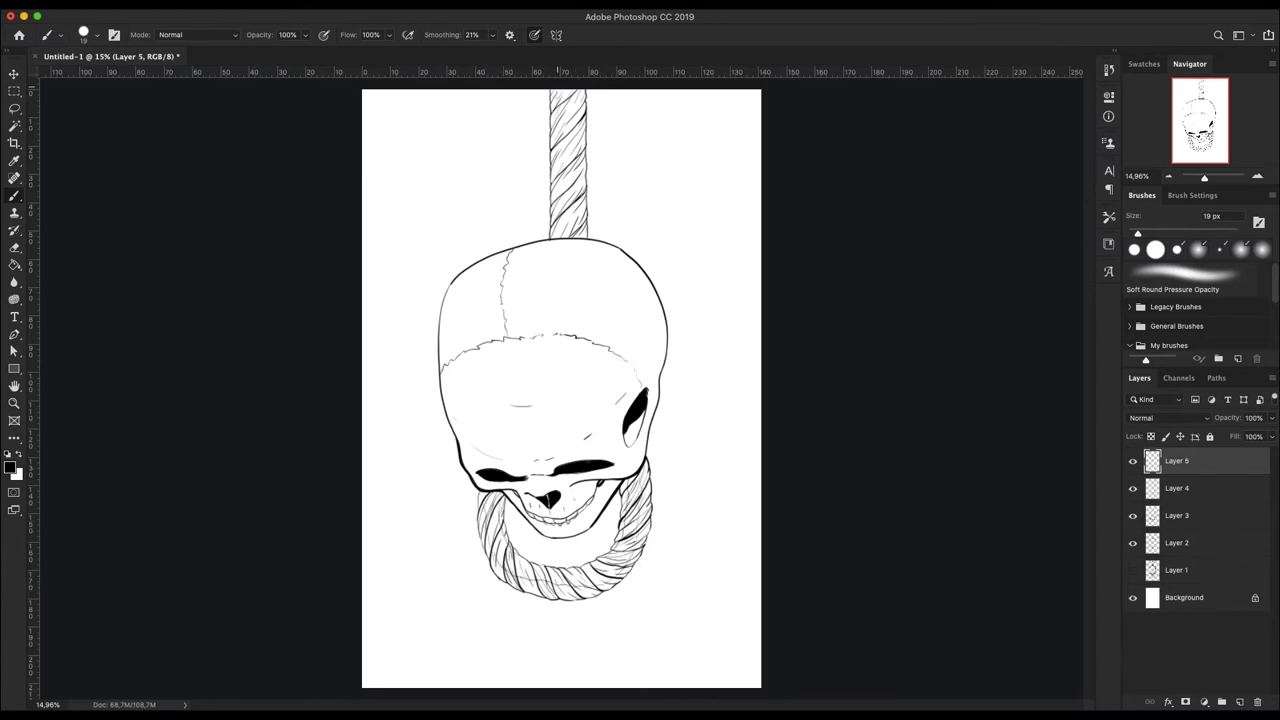
Step: Hatch shadows along the left jaw and above the upper teeth, then switch to a 76 px Eraser
scroll(600, 450, "up", 3)
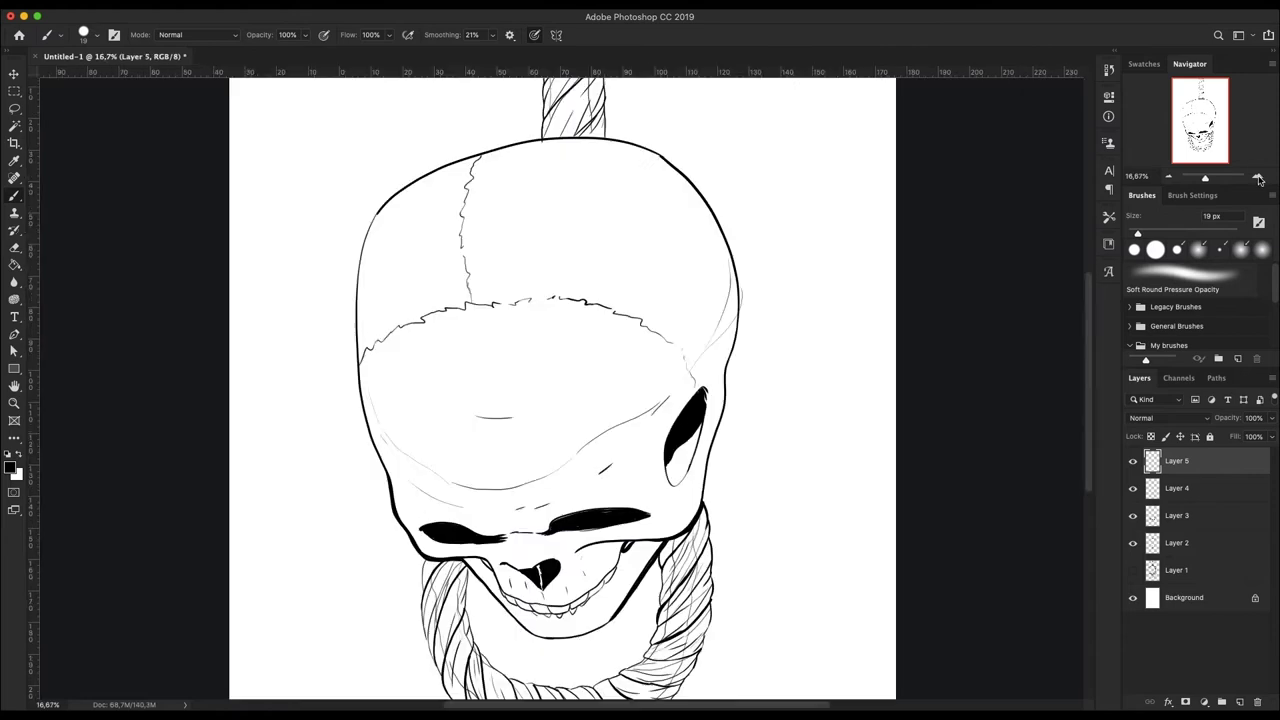
scroll(620, 400, "up", 3)
left_click_drag(407, 464, 447, 469)
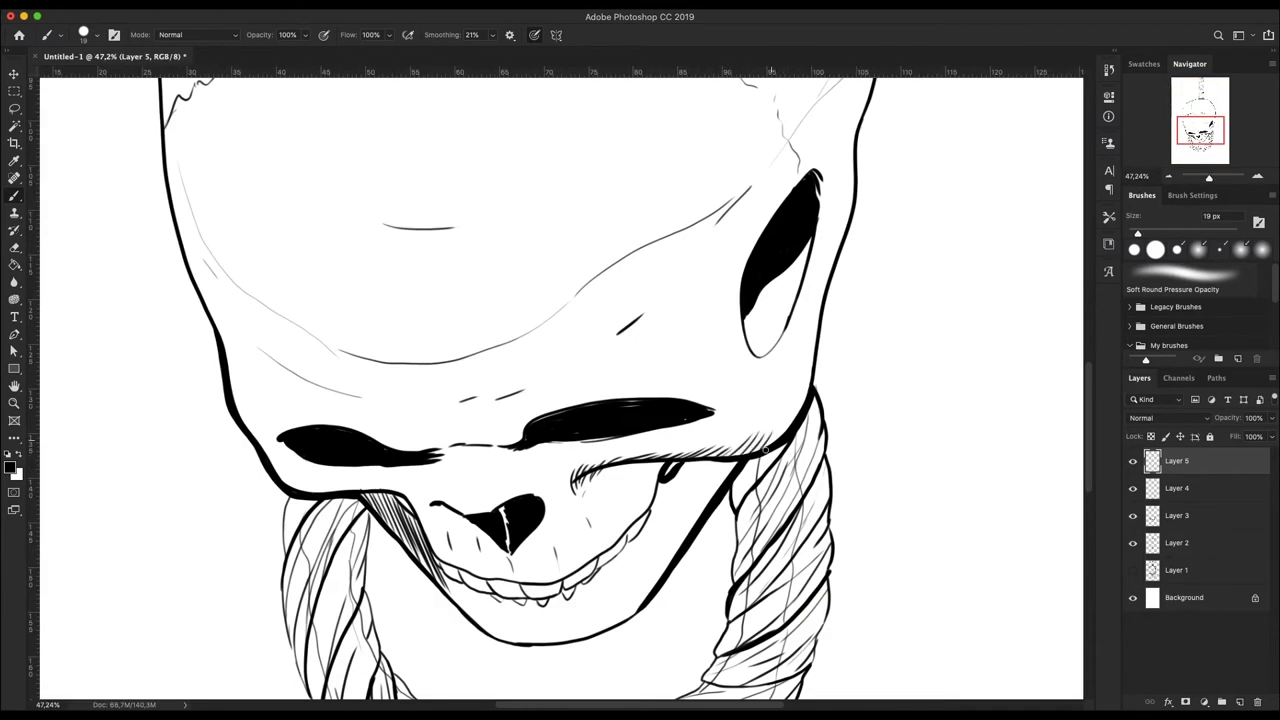
left_click_drag(1209, 178, 1207, 179)
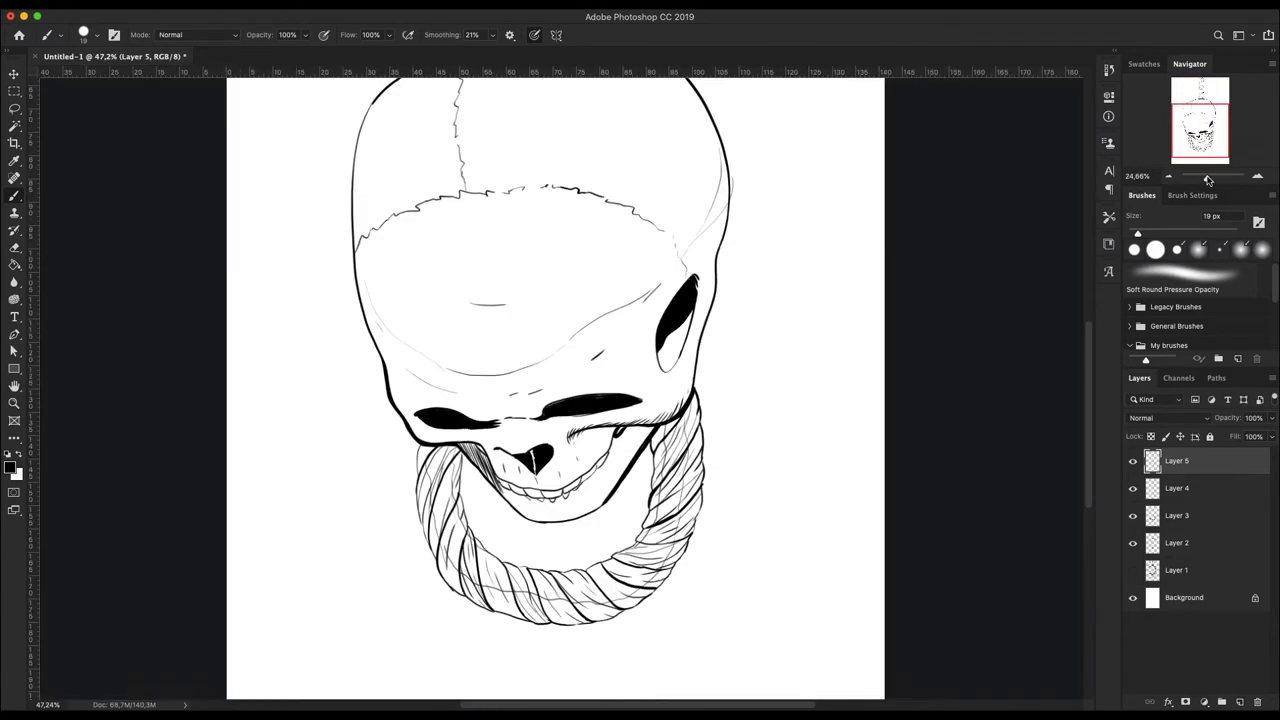
left_click_drag(716, 358, 682, 378)
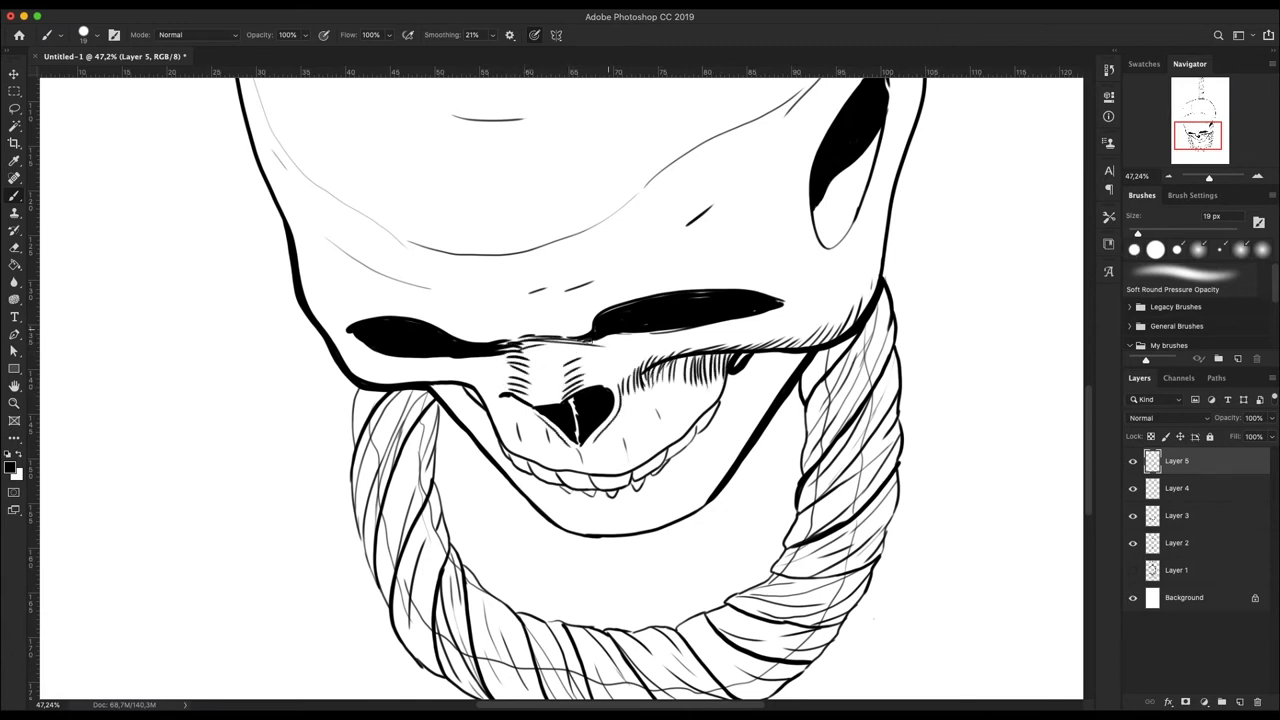
scroll(217, 124, "down", 5)
key("e")
key("bracketright")
key("bracketright")
key("bracketright")
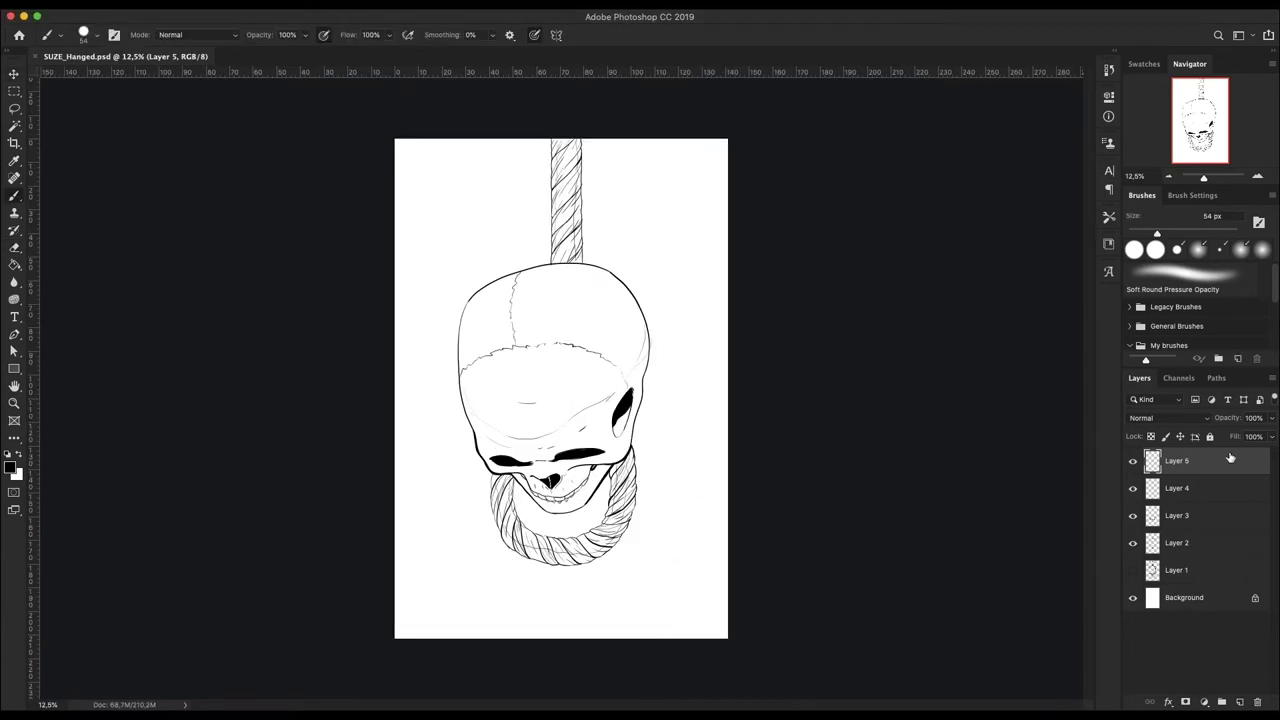
Step: Move all the skull and rope ink layers lower on the page
left_click(1196, 570, "shift")
key("ctrl+t")
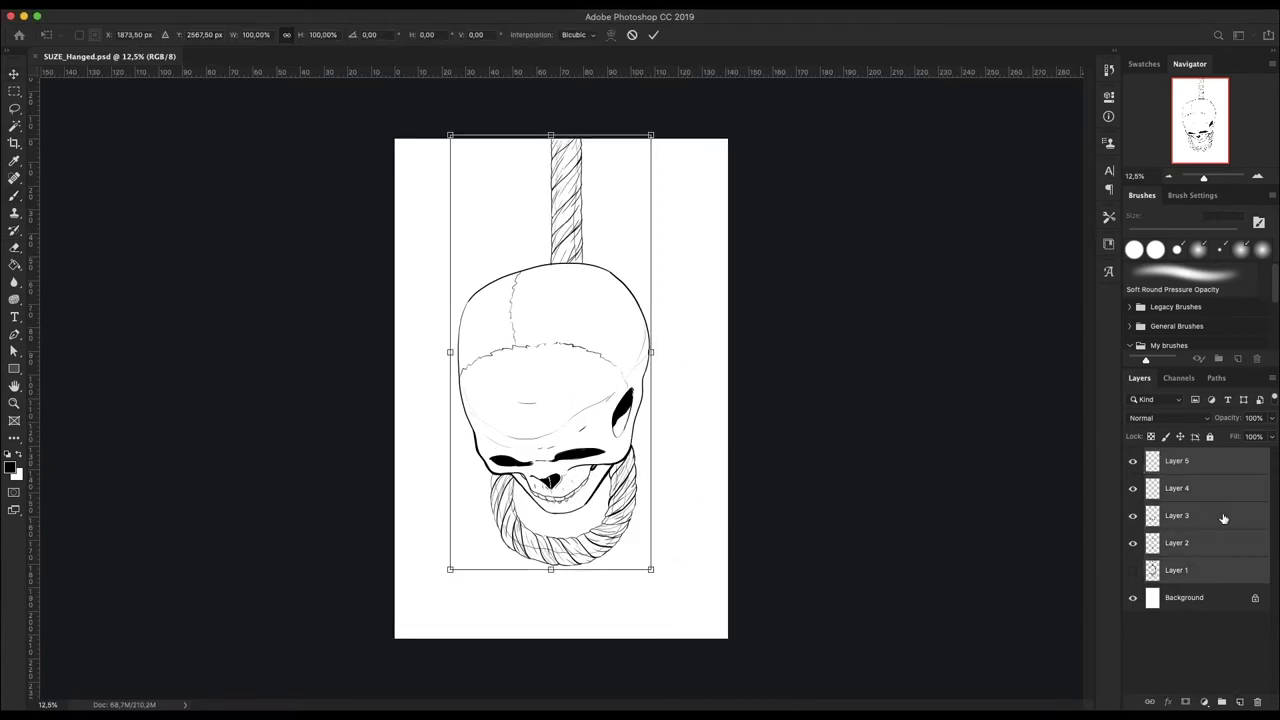
left_click_drag(620, 355, 620, 432)
key("Return")
Step: On a new layer, rough in a slanted slab sketch above the rope
left_click(1239, 702)
left_click_drag(538, 167, 640, 203)
left_click_drag(470, 170, 580, 230)
left_click_drag(600, 182, 700, 236)
mouse_move(440, 160)
left_mouse_down()
mouse_move(556, 156)
mouse_move(690, 222)
left_mouse_up()
left_click_drag(560, 145, 675, 205)
Step: Reshape and lower the slab sketch, then darken its top and right edges
key("ctrl+t")
left_click_drag(560, 215, 613, 270)
left_click_drag(645, 199, 686, 186)
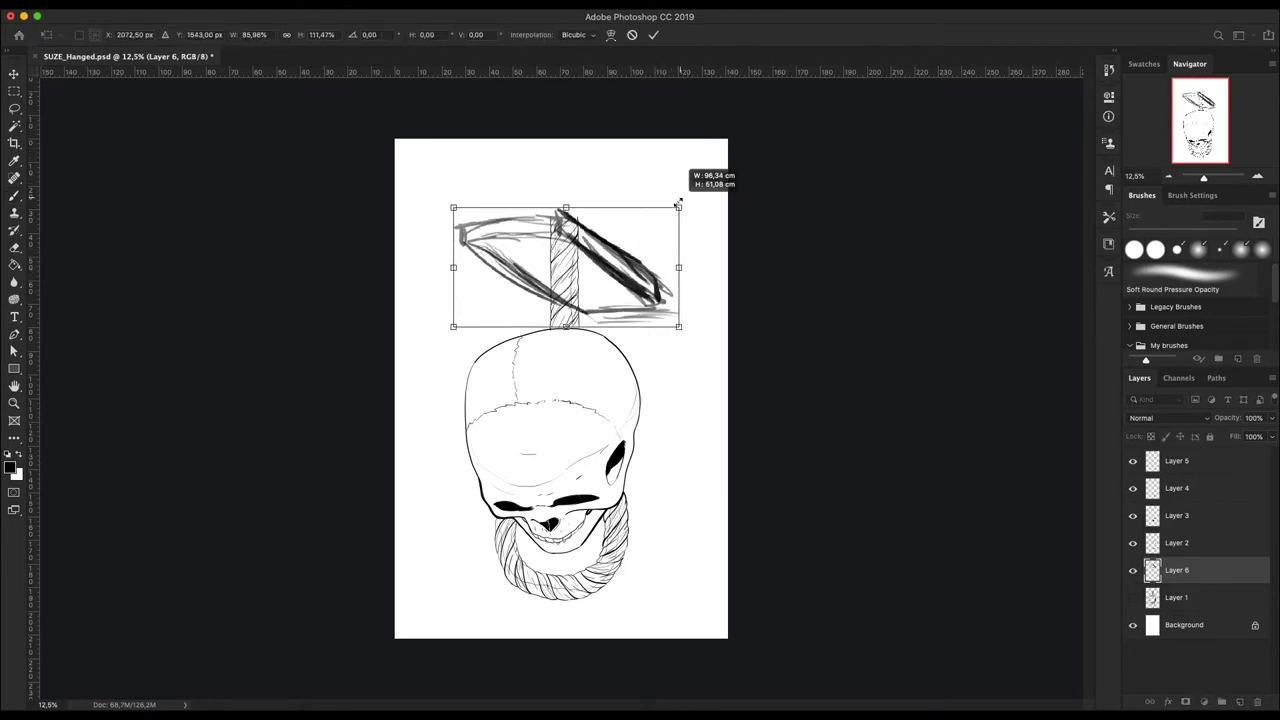
key("Return")
left_click_drag(472, 228, 642, 284)
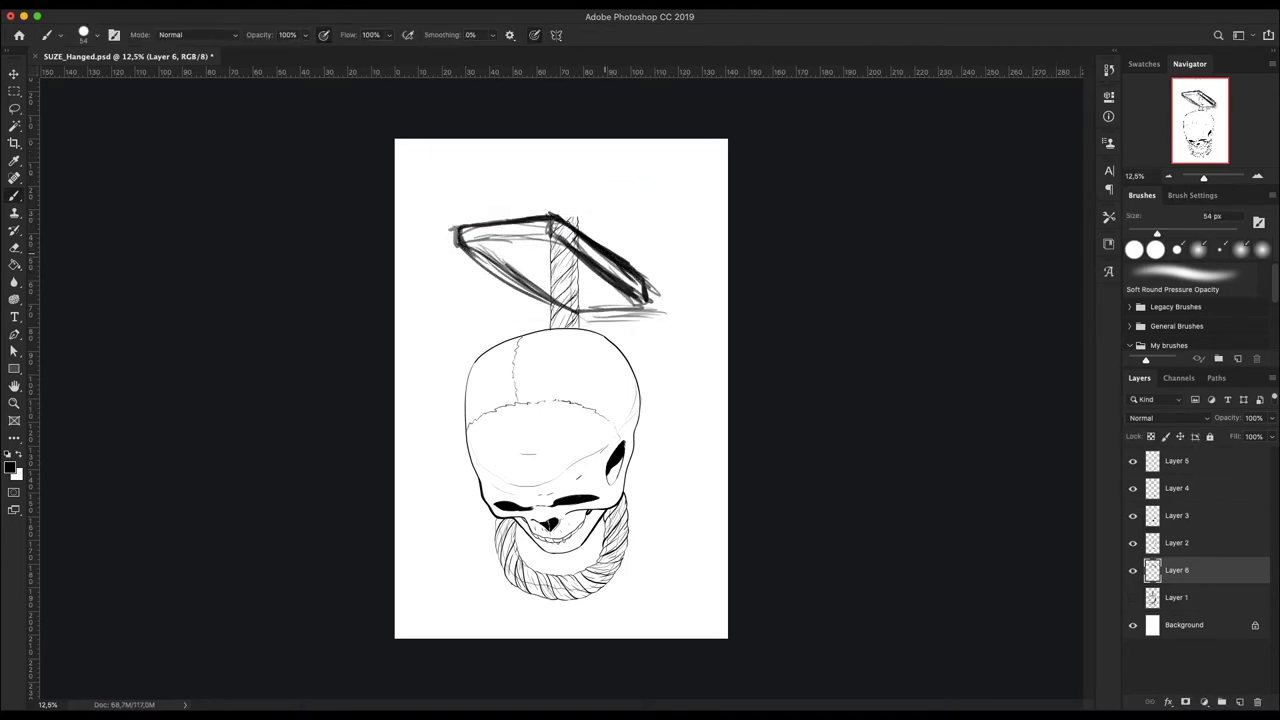
mouse_move(541, 287)
left_mouse_down()
mouse_move(462, 248)
mouse_move(640, 292)
left_mouse_up()
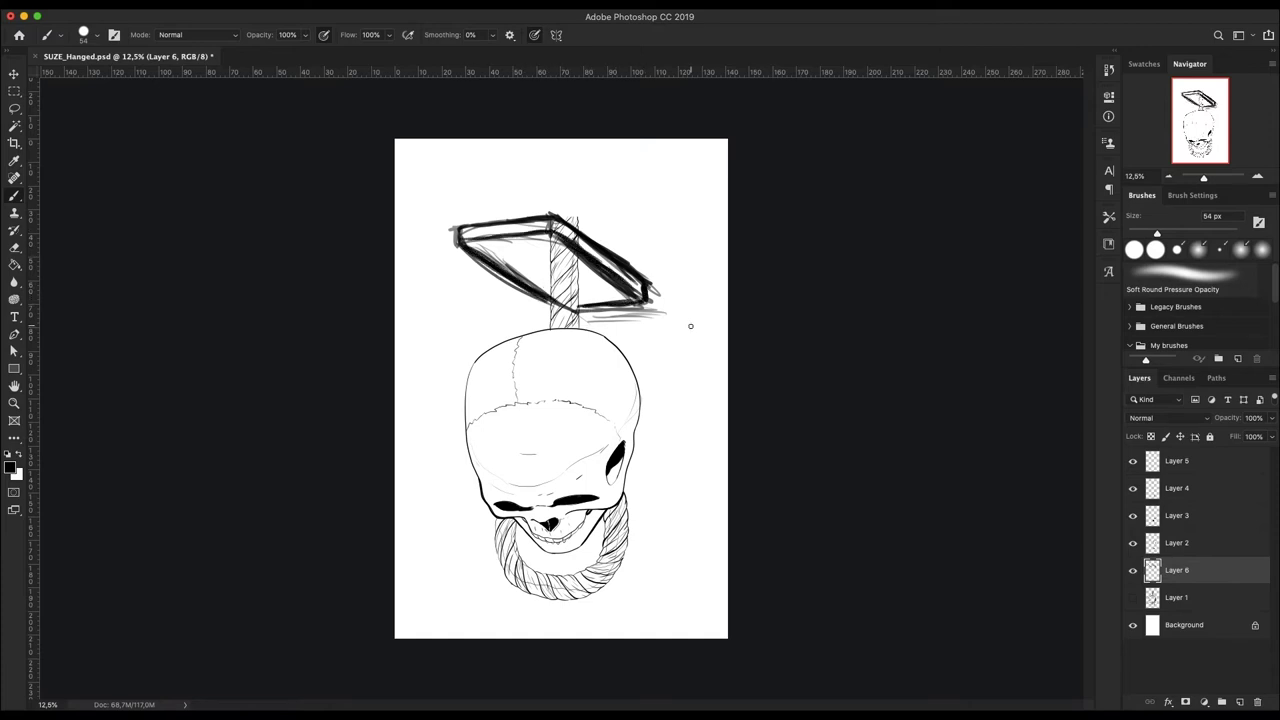
Step: Widen the slab sketch leftward and add Layer 7 for clean lines
key("ctrl+t")
mouse_move(448, 268)
left_mouse_down()
mouse_move(489, 258)
mouse_move(460, 258)
left_mouse_up()
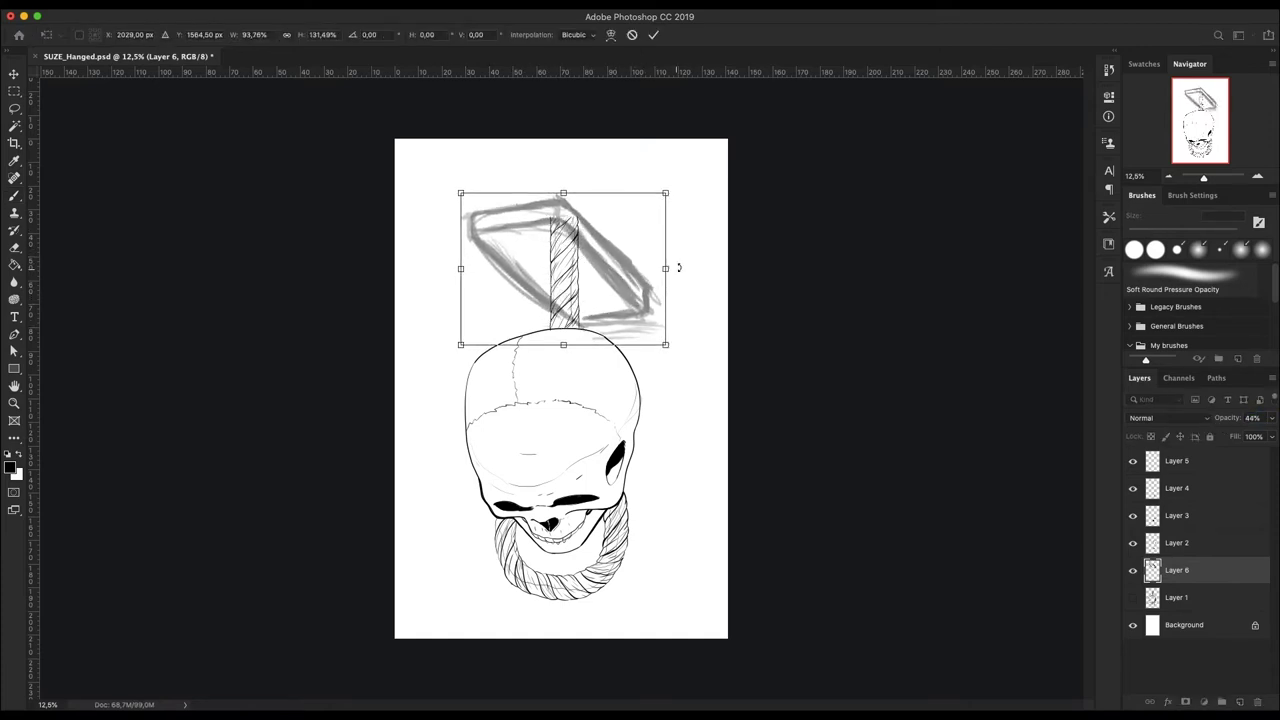
key("Return")
key("ctrl+shift+alt+n")
scroll(569, 176, "up", 3)
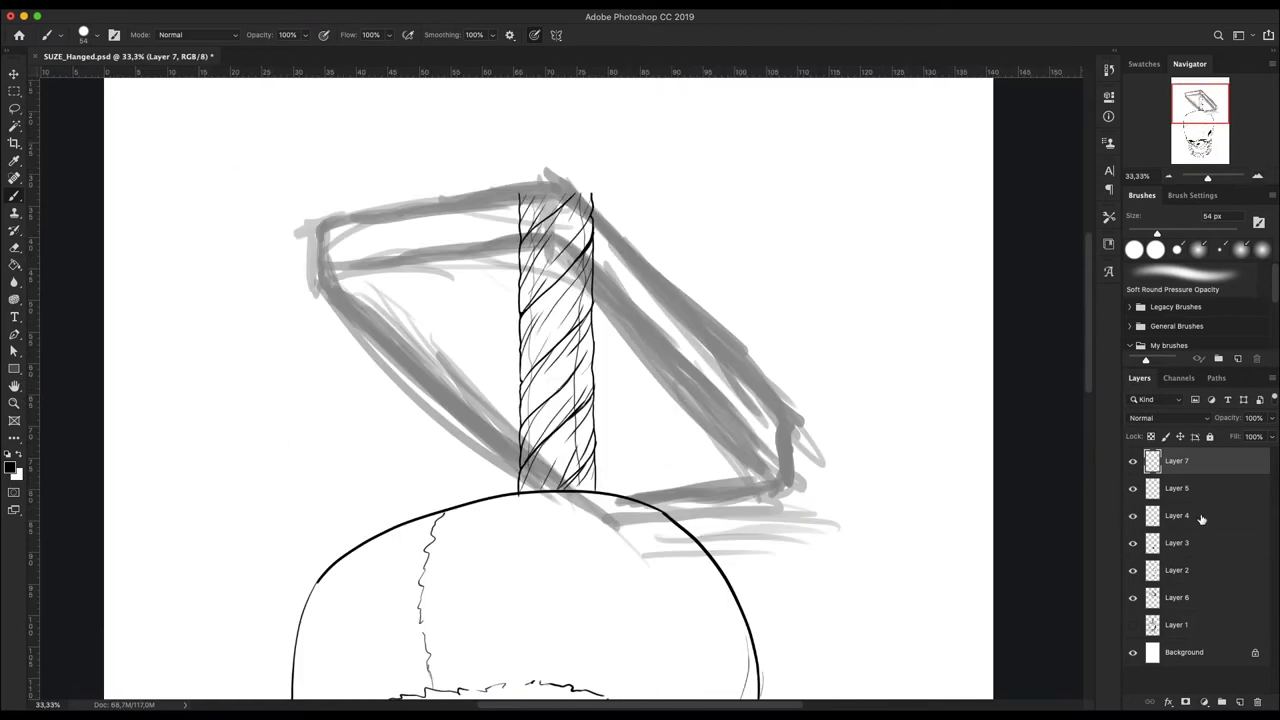
Step: Ink the phone's outer left, top, right and lower edges over the sketch
mouse_move(319, 258)
left_mouse_down()
mouse_move(530, 192)
mouse_move(692, 318)
left_mouse_up()
left_click_drag(320, 268, 518, 452)
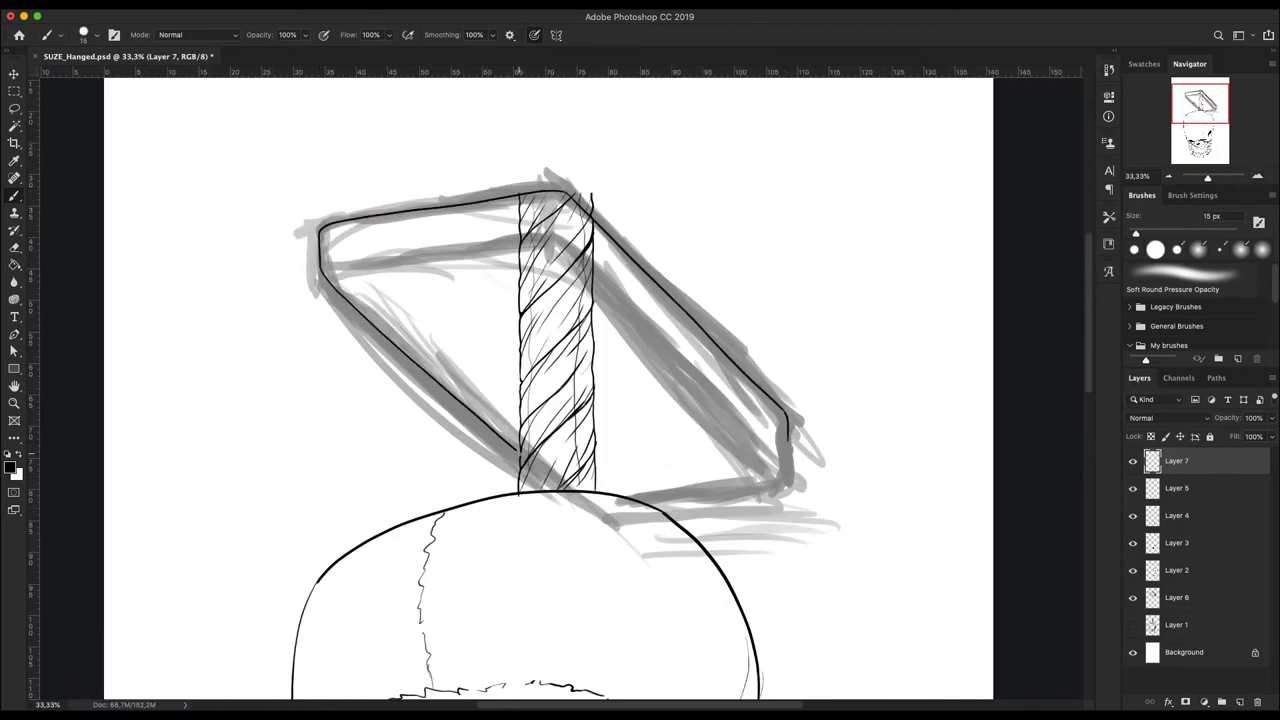
left_click_drag(778, 444, 594, 488)
mouse_move(336, 272)
left_mouse_down()
mouse_move(552, 240)
mouse_move(772, 432)
left_mouse_up()
key("ctrl+z")
Step: Ink the inner diagonal, a line parallel to the lower edge, and a longer inner top edge
left_click_drag(338, 274, 506, 432)
left_click_drag(596, 484, 777, 438)
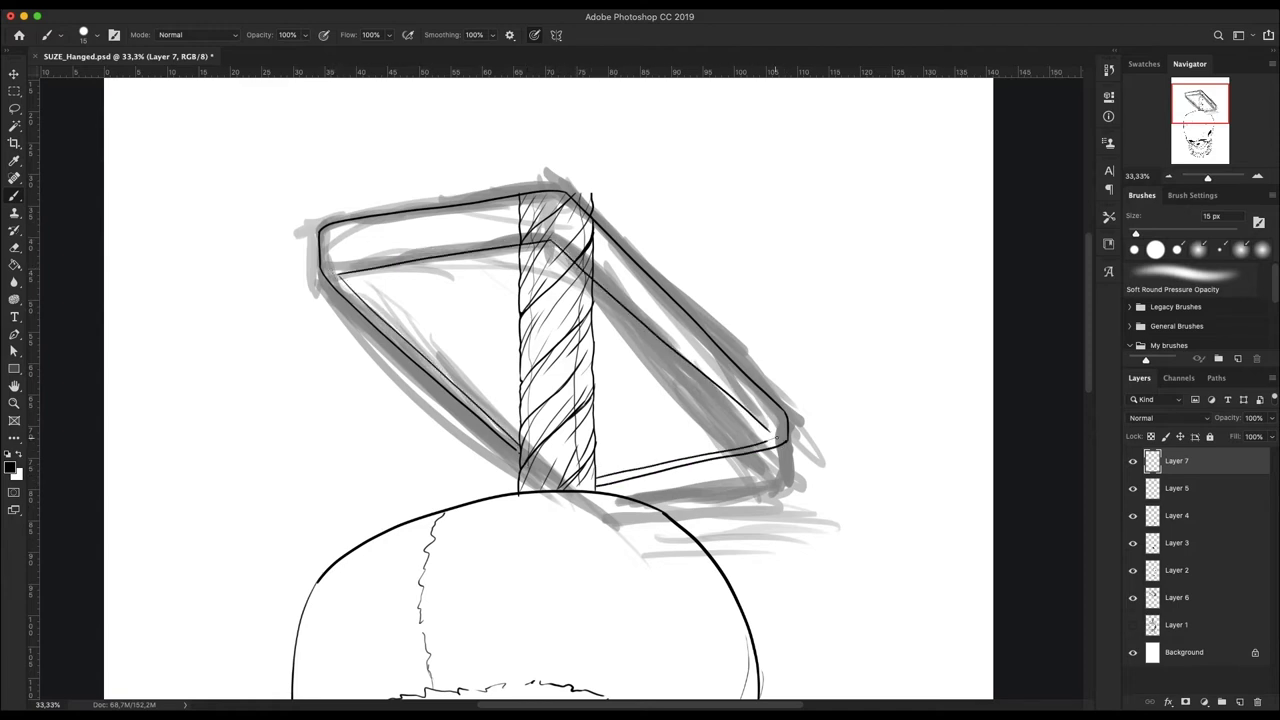
key("ctrl+z")
left_click_drag(552, 238, 368, 262)
Step: Lasso the lower part of the phone outline and rotate it about 5.5 degrees
left_click_drag(604, 276, 772, 430)
key("l")
key("ctrl+t")
mouse_move(522, 455)
left_mouse_down()
mouse_move(524, 505)
mouse_move(518, 455)
left_mouse_up()
key("Return")
key("ctrl+d")
Step: Zoom in and ink the rounded top rim, inner top line, and left and right screen edges
key("v")
scroll(762, 545, "up", 1)
key("ctrl+plus")
key("b")
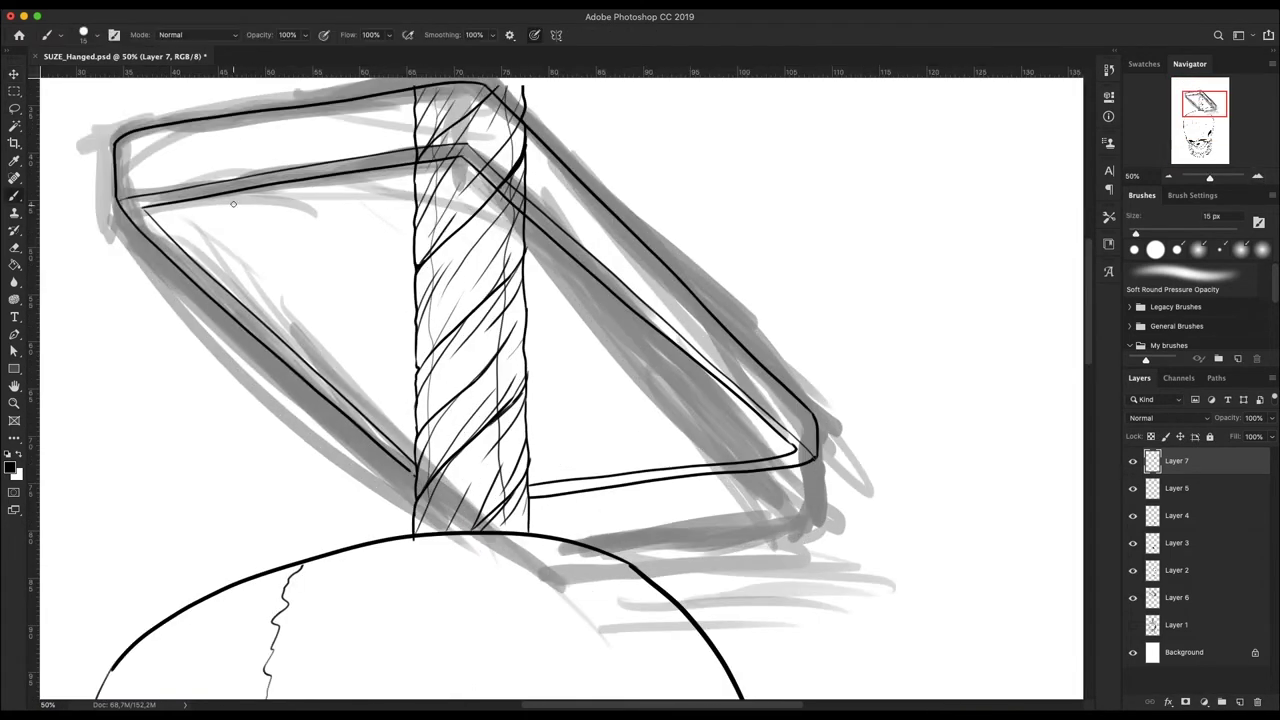
left_click_drag(352, 191, 258, 203)
left_click_drag(206, 240, 455, 205)
left_click_drag(182, 238, 414, 448)
mouse_move(484, 194)
left_mouse_down()
mouse_move(761, 436)
mouse_move(528, 442)
left_mouse_up()
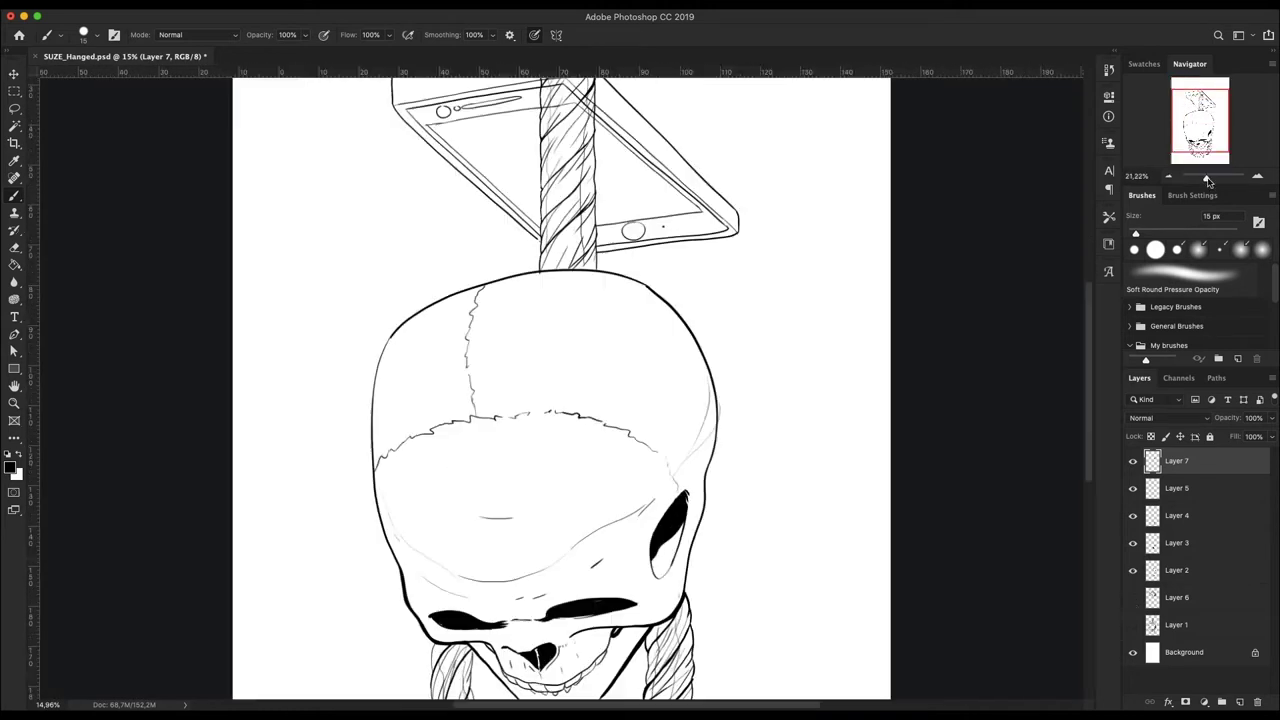
Step: Redraw a straight screen edge, then shift and skew the phone drawing
key("ctrl+z")
left_click_drag(527, 158, 670, 300)
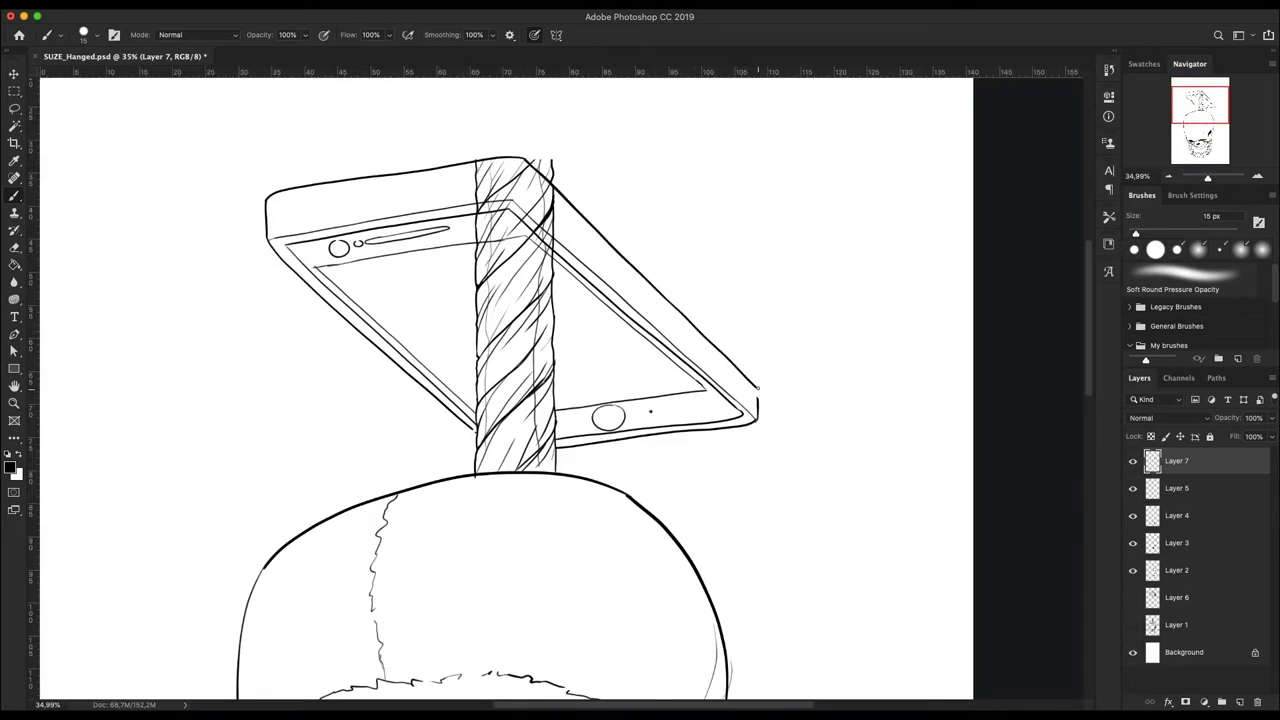
key("ctrl+t")
left_click_drag(272, 124, 286, 157)
key("Return")
Step: Lasso the phone and apply a free transform to it
key("l")
left_click_drag(275, 245, 784, 433)
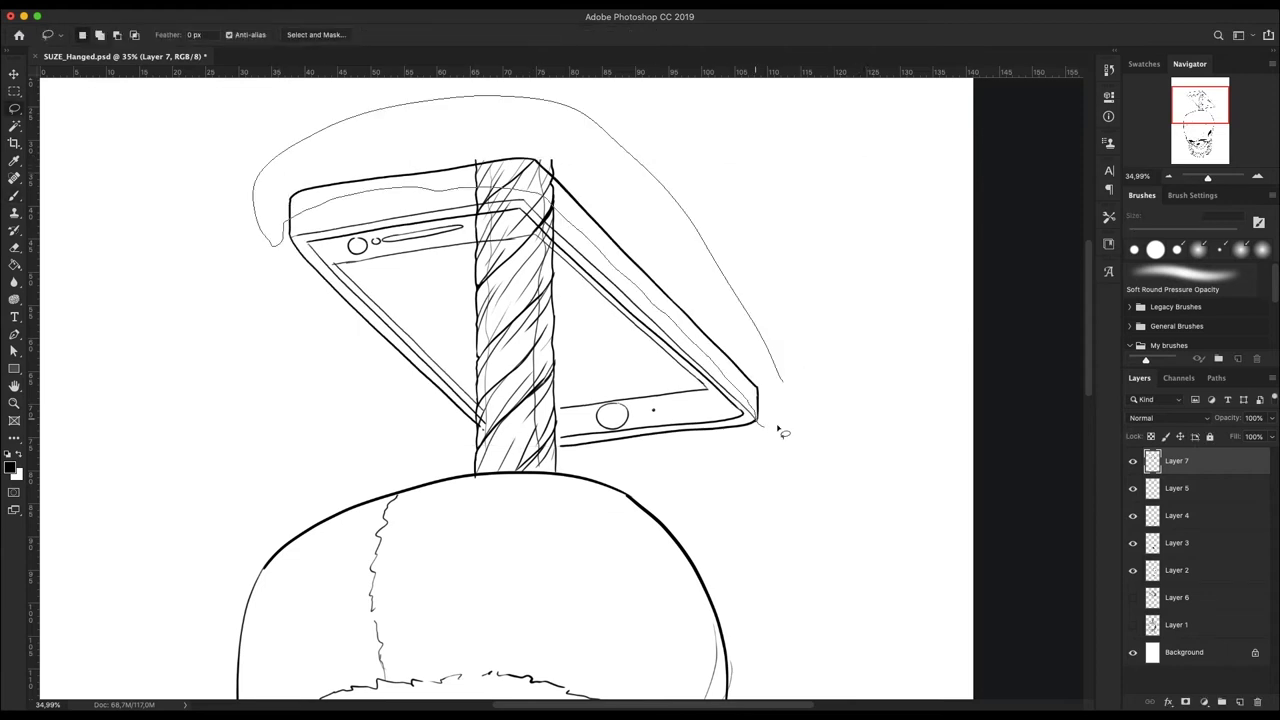
key("ctrl+t")
key("Return")
scroll(540, 340, "down", 2)
scroll(540, 340, "up", 6)
key("ctrl+t")
key("Return")
key("v")
Step: Enlarge all the drawing layers together to about 121%
left_click_drag(1213, 177, 1203, 177)
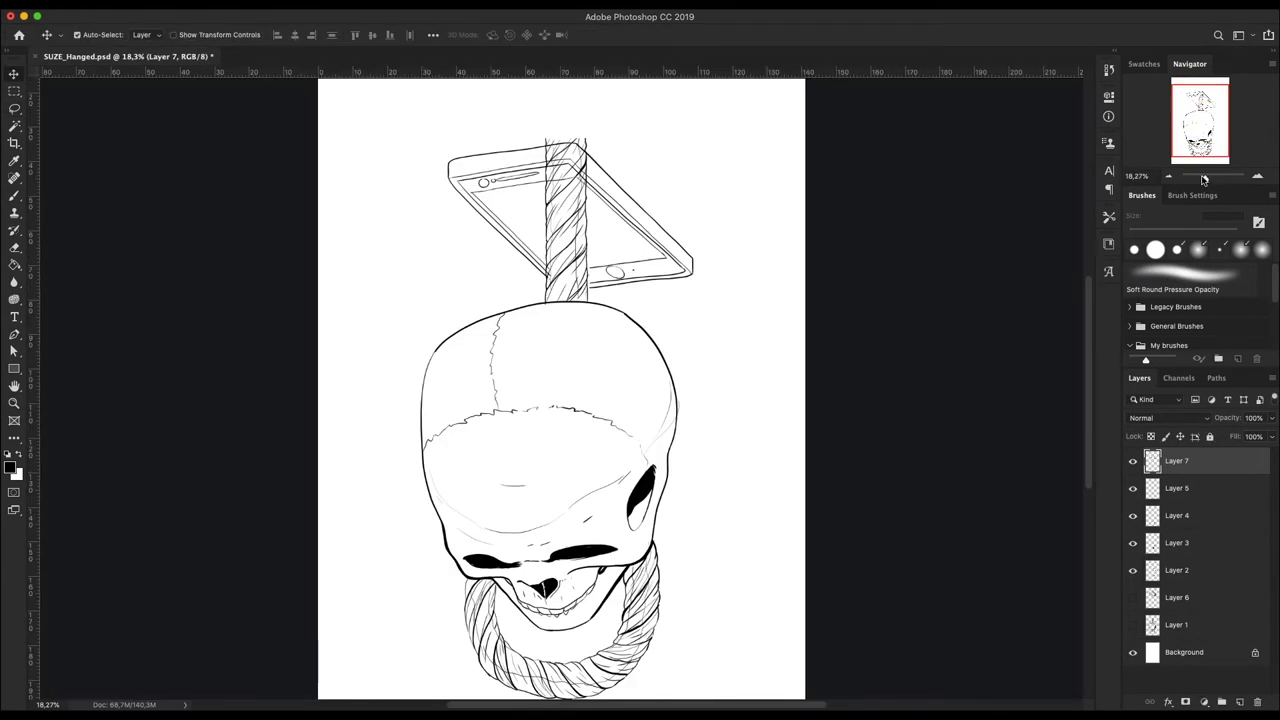
left_click(1208, 625, "shift")
key("ctrl+t")
left_click_drag(480, 537, 462, 568)
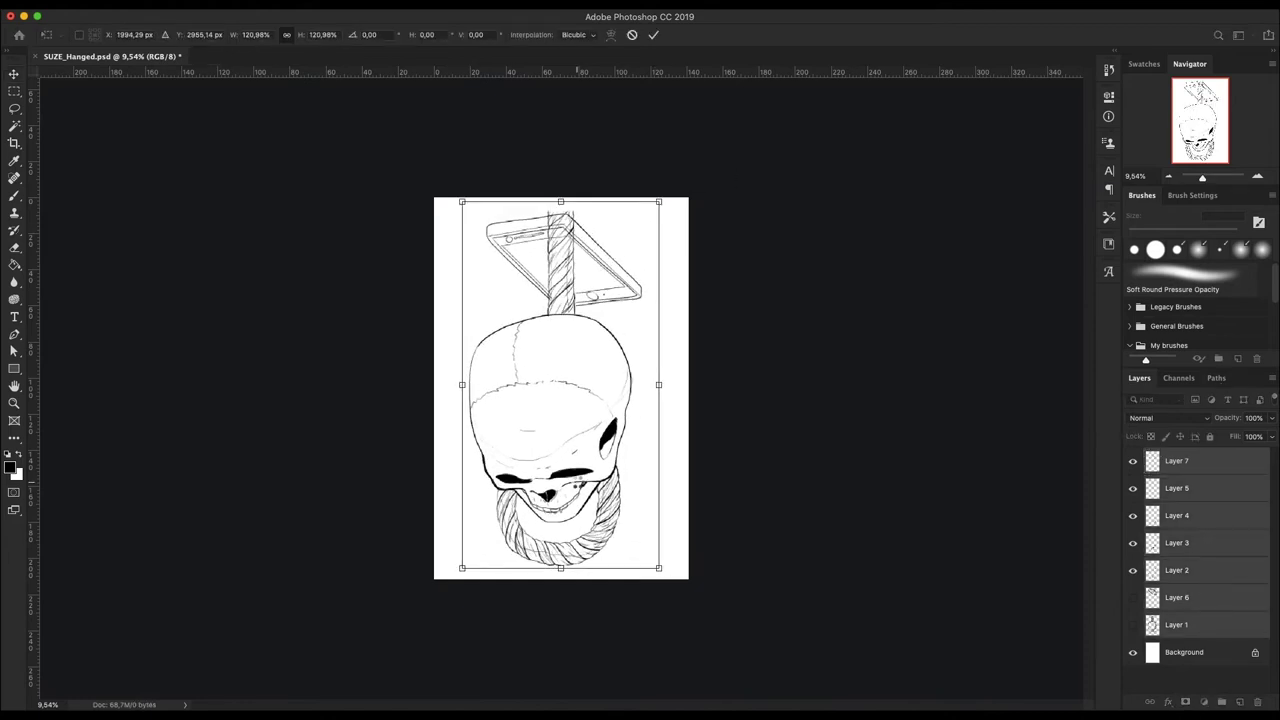
key("Return")
left_click(1177, 461)
Step: On Layer 7 alone, shrink the ellipse outline down onto the rope
scroll(560, 250, "up", 5)
left_click(15, 196)
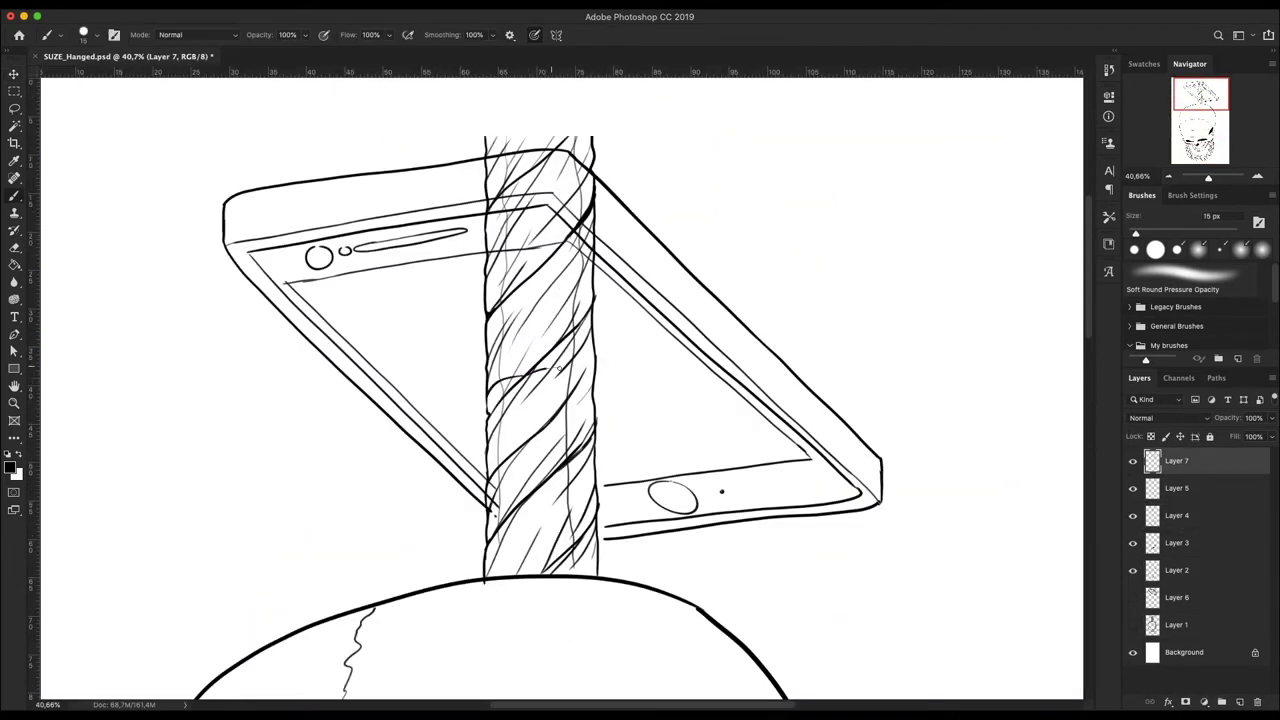
left_click_drag(1208, 179, 1206, 179)
key("ctrl+t")
left_click_drag(570, 297, 542, 314)
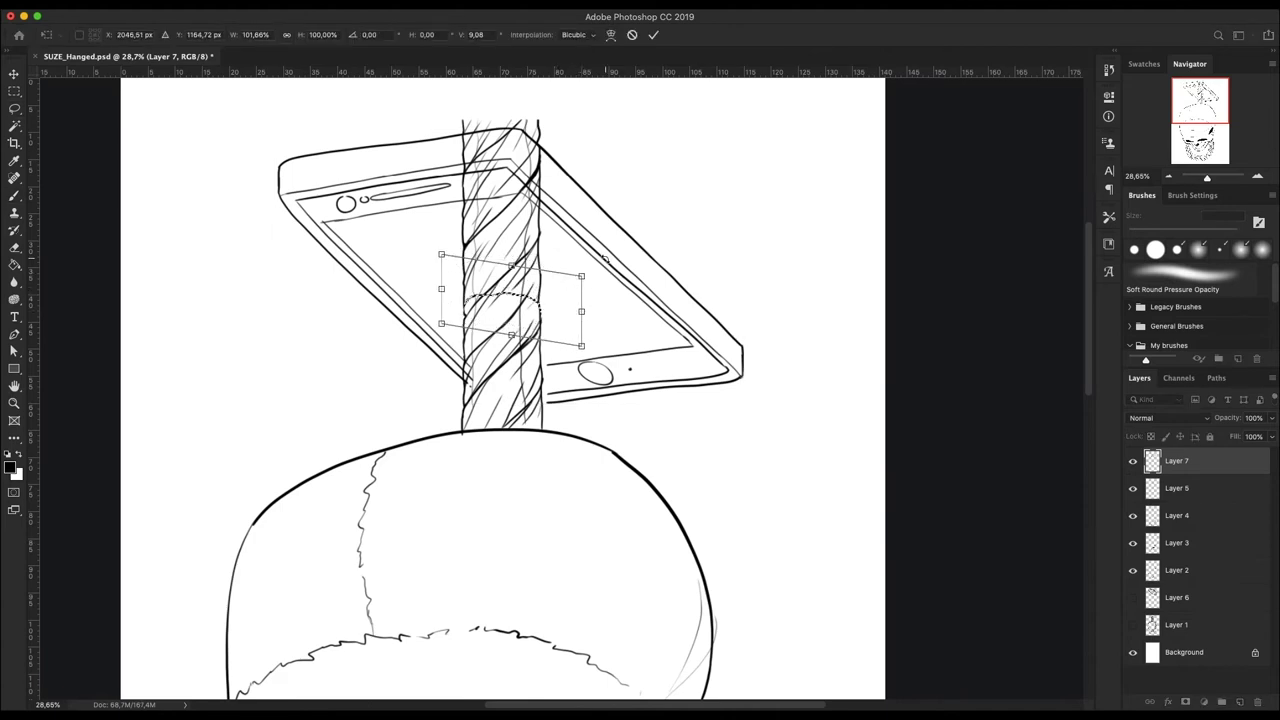
key("Return")
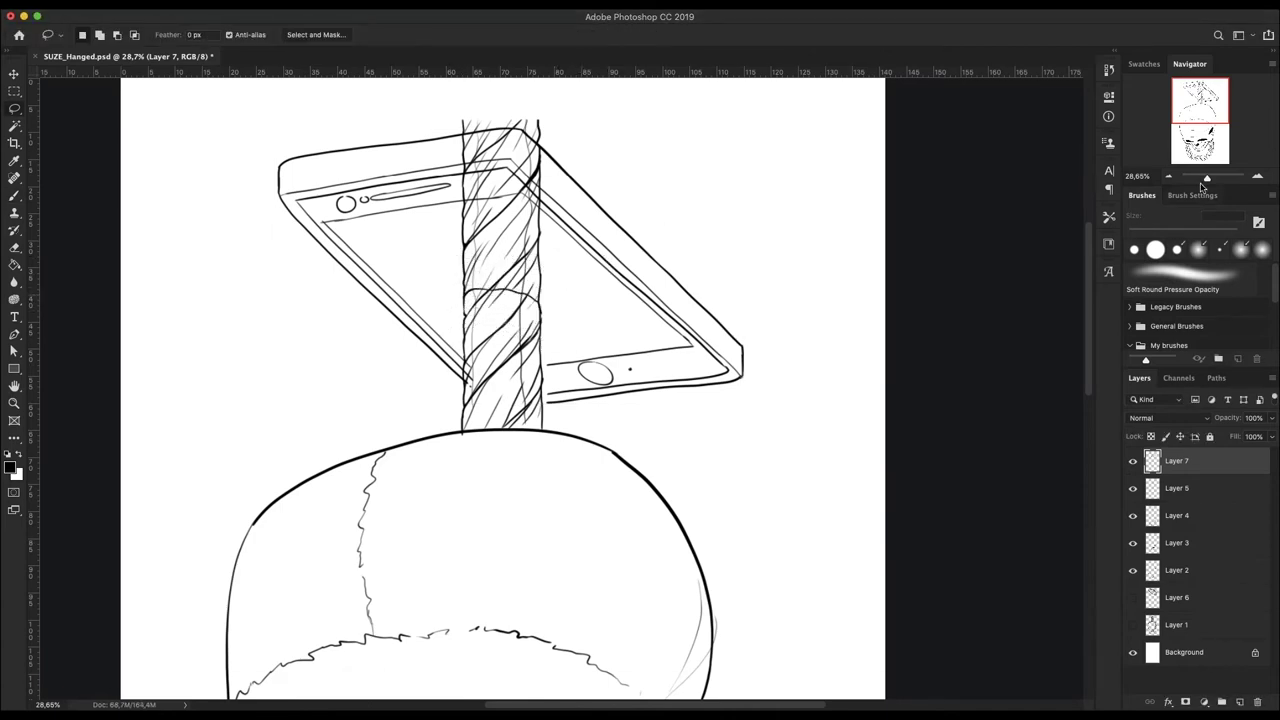
Step: Erase the part of the rope on Layer 4 above the phone
left_click(1177, 515)
key("e")
left_click_drag(1198, 176, 1208, 176)
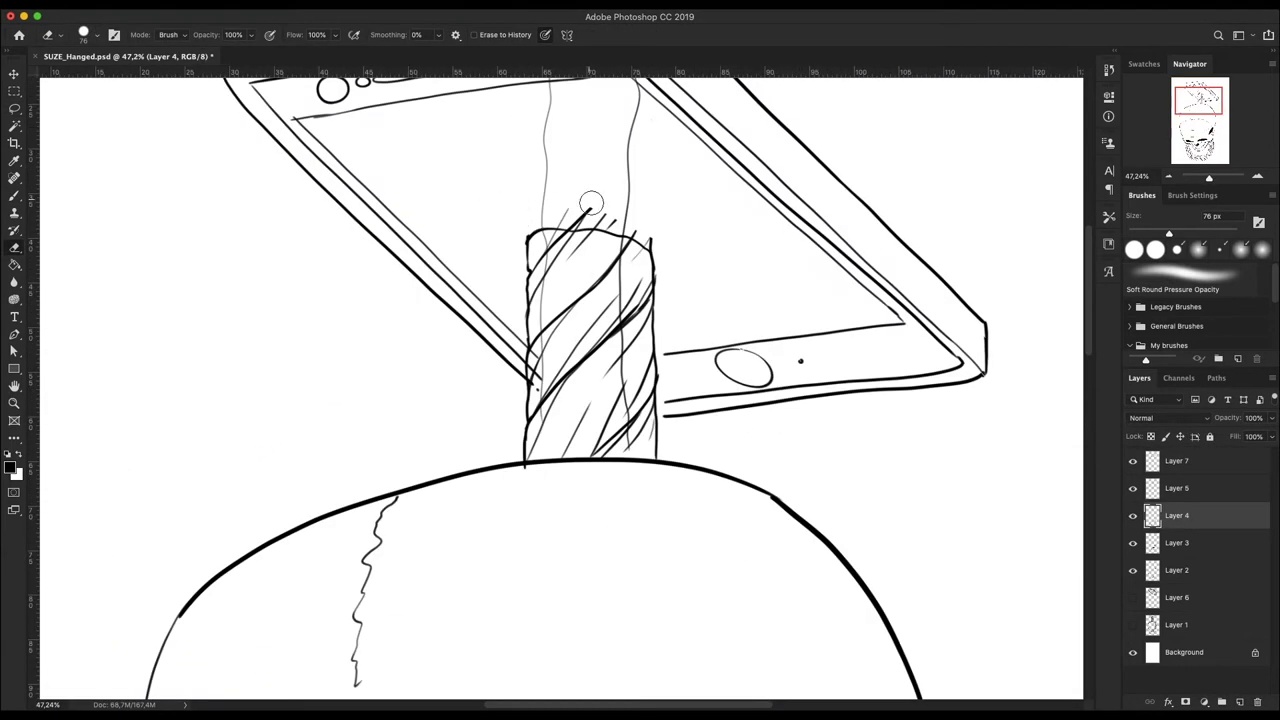
scroll(657, 243, "up", 5)
key("alt+bracketright")
scroll(494, 248, "down", 5)
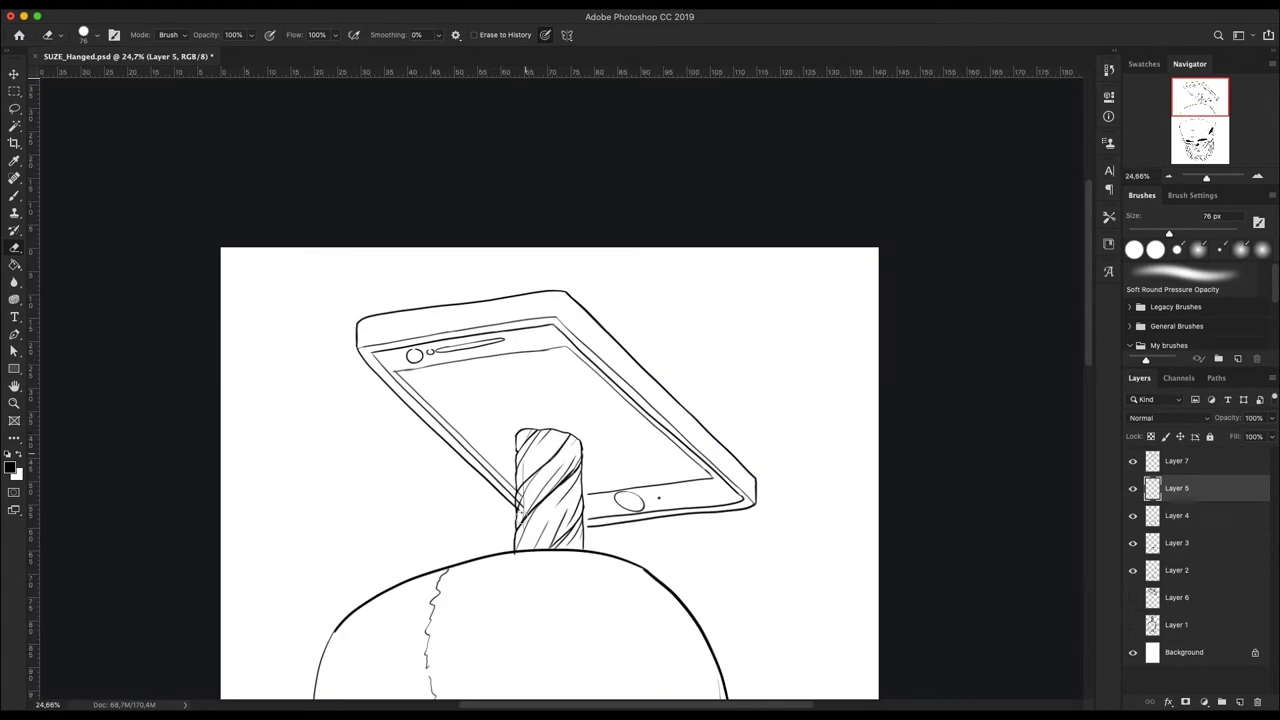
key("alt+bracketright")
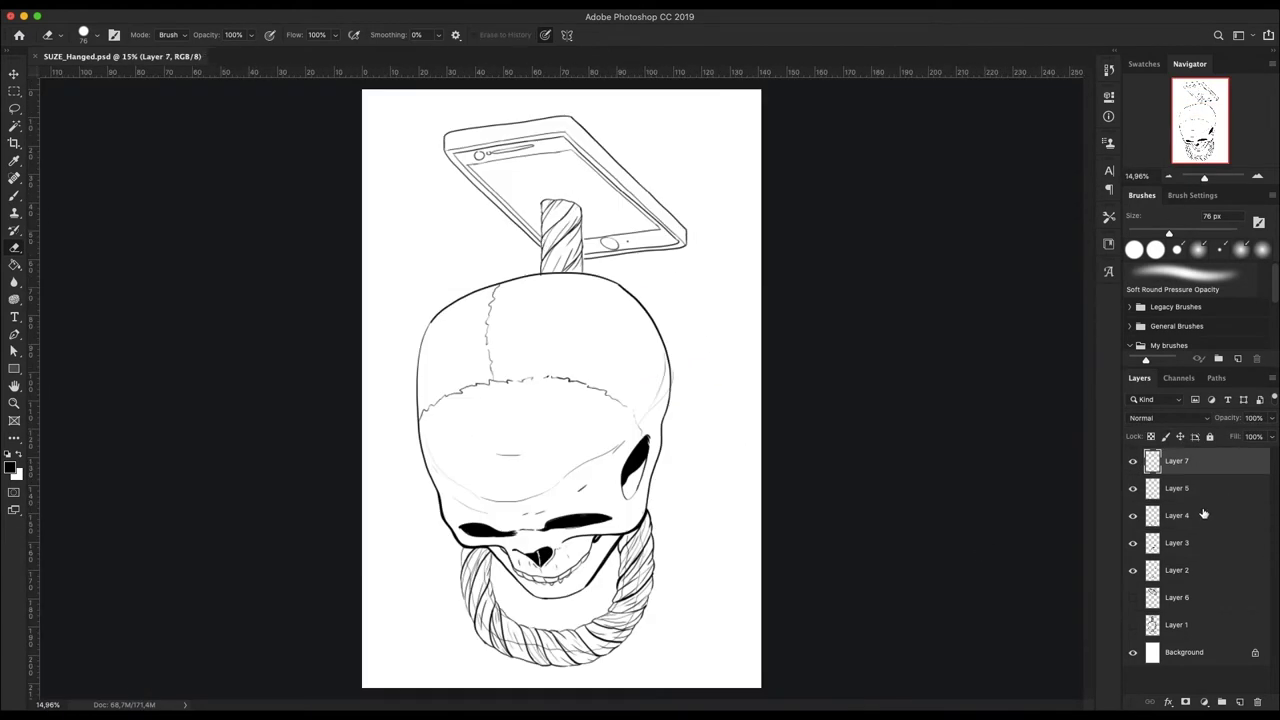
Step: Scale the phone down and rotate it to a steeper angle
key("ctrl+t")
left_click_drag(705, 265, 700, 190)
key("Escape")
key("ctrl+t")
left_click_drag(554, 258, 571, 274)
left_click_drag(666, 309, 651, 163)
key("Return")
Step: Rotate the phone back by about 32 degrees to a gentler lean
key("e")
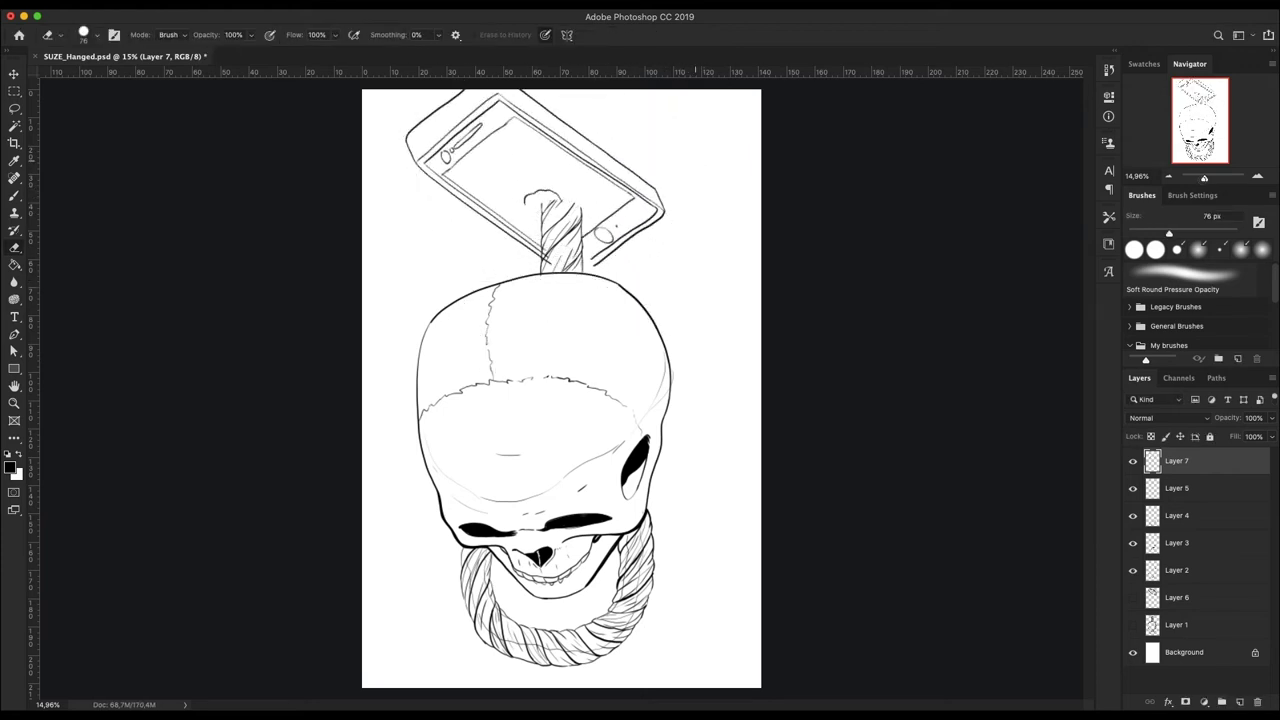
scroll(560, 390, "down", 2)
key("ctrl+t")
mouse_move(655, 232)
left_mouse_down()
mouse_move(651, 152)
mouse_move(640, 251)
left_mouse_up()
key("Return")
scroll(640, 251, "up", 3)
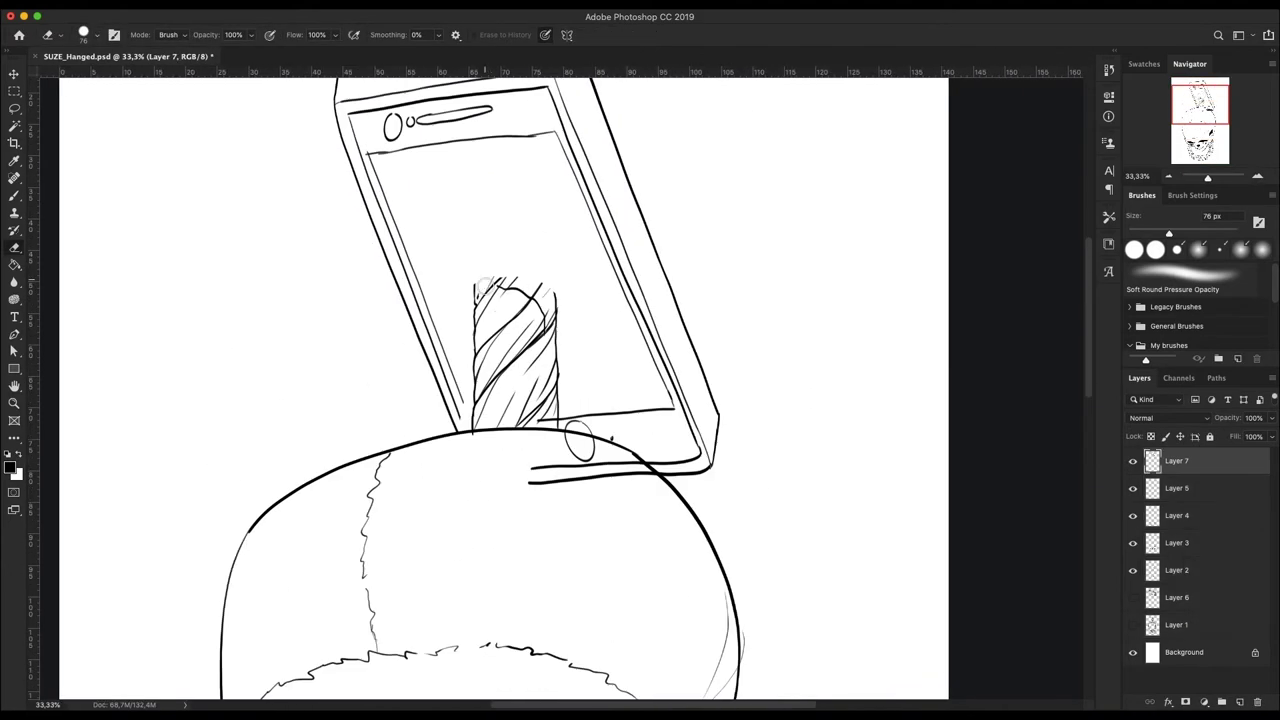
scroll(485, 285, "down", 2)
Step: Lasso the phone and commit its new rotation
key("l")
mouse_move(390, 182)
left_mouse_down()
mouse_move(679, 452)
mouse_move(757, 437)
left_mouse_up()
key("ctrl+t")
key("Return")
scroll(757, 437, "down", 3)
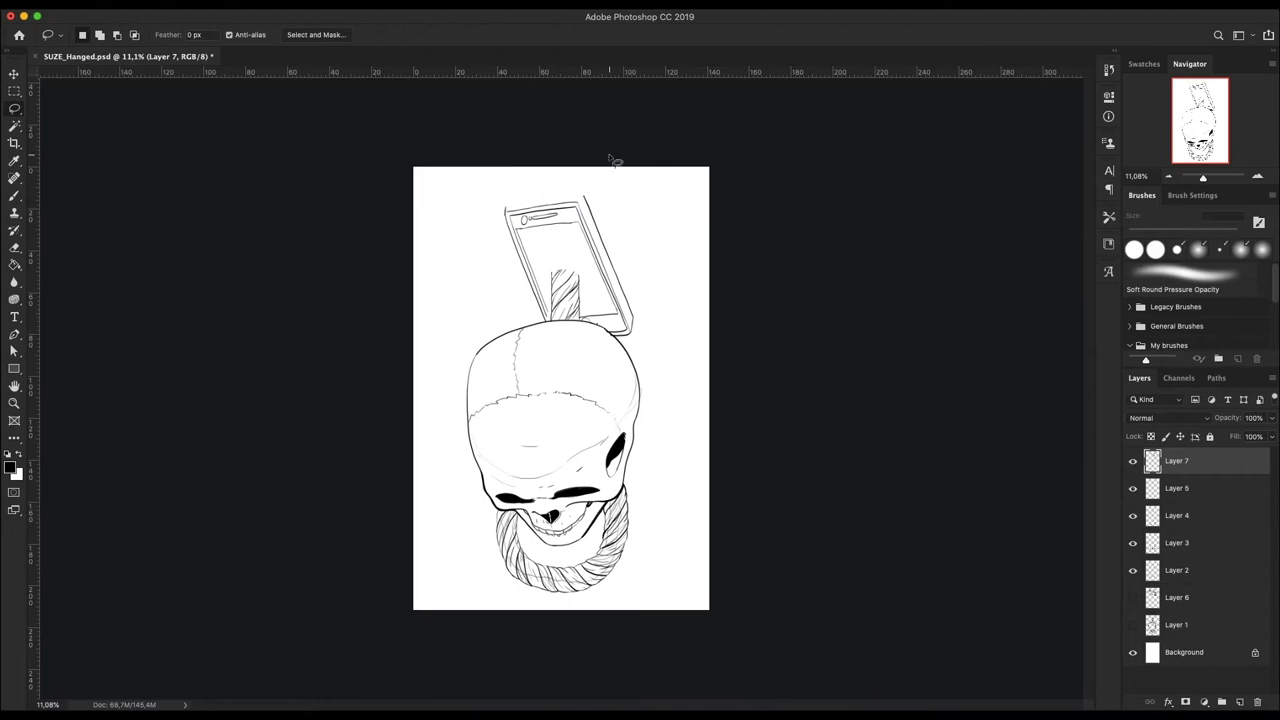
scroll(613, 160, "up", 5)
scroll(931, 211, "down", 2)
scroll(548, 180, "down", 1)
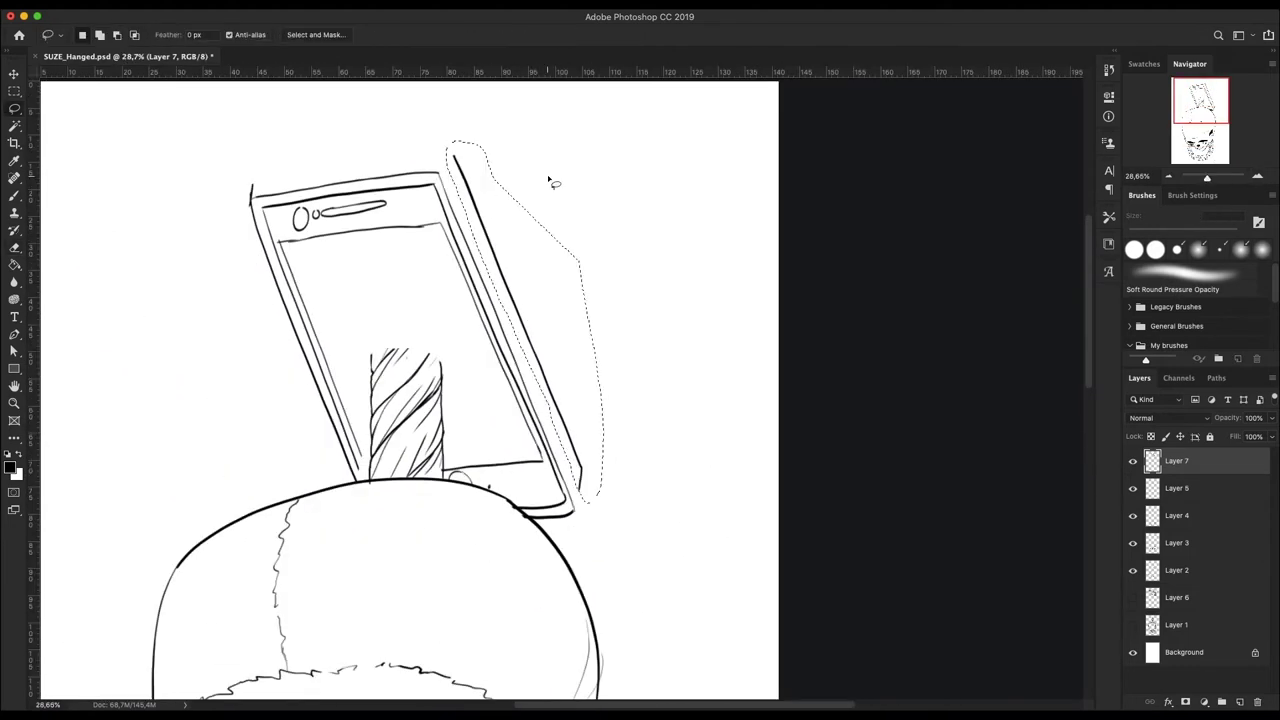
Step: Adjust the phone's right edge, redraw its top edge, and erase stray lines
key("ctrl+t")
left_click_drag(590, 500, 608, 508)
key("Return")
key("b")
left_click_drag(455, 155, 252, 183)
key("e")
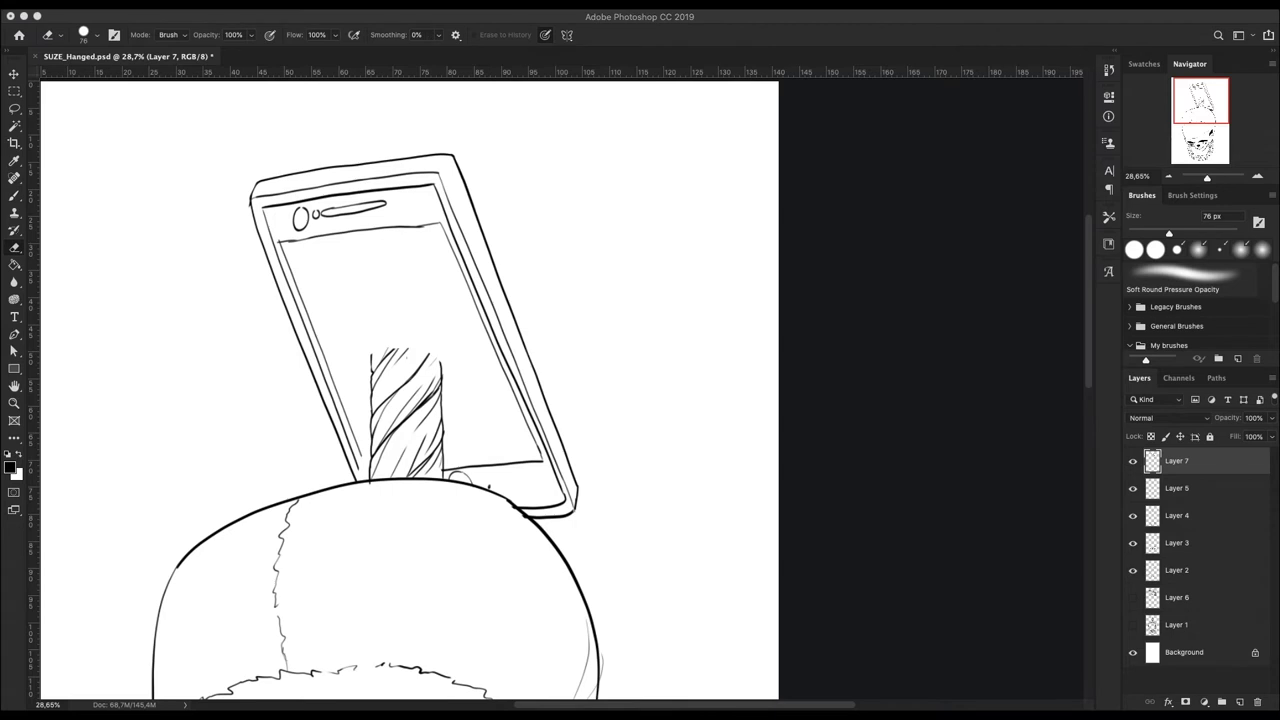
key("b")
left_click_drag(1207, 177, 1197, 191)
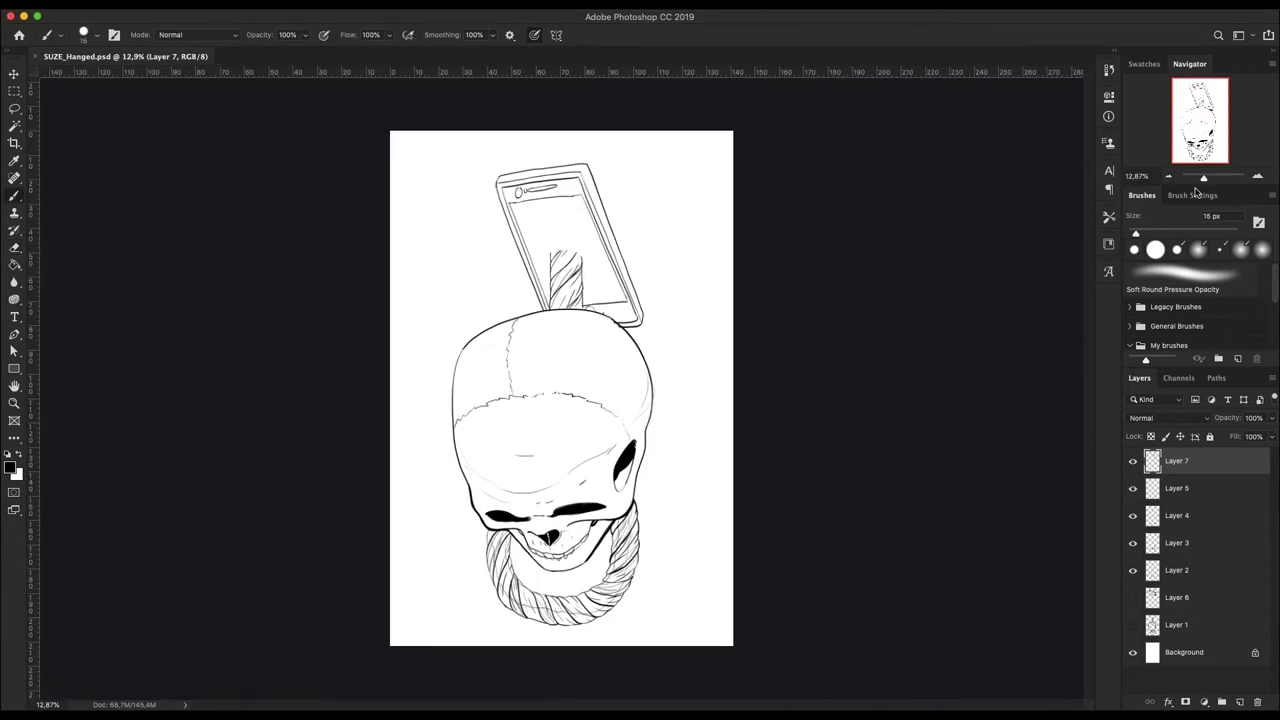
Step: Rotate the phone very slightly and fit the whole drawing on screen
key("ctrl+t")
key("Return")
key("ctrl+t")
left_click_drag(575, 152, 640, 250)
key("Return")
scroll(571, 281, "up", 5)
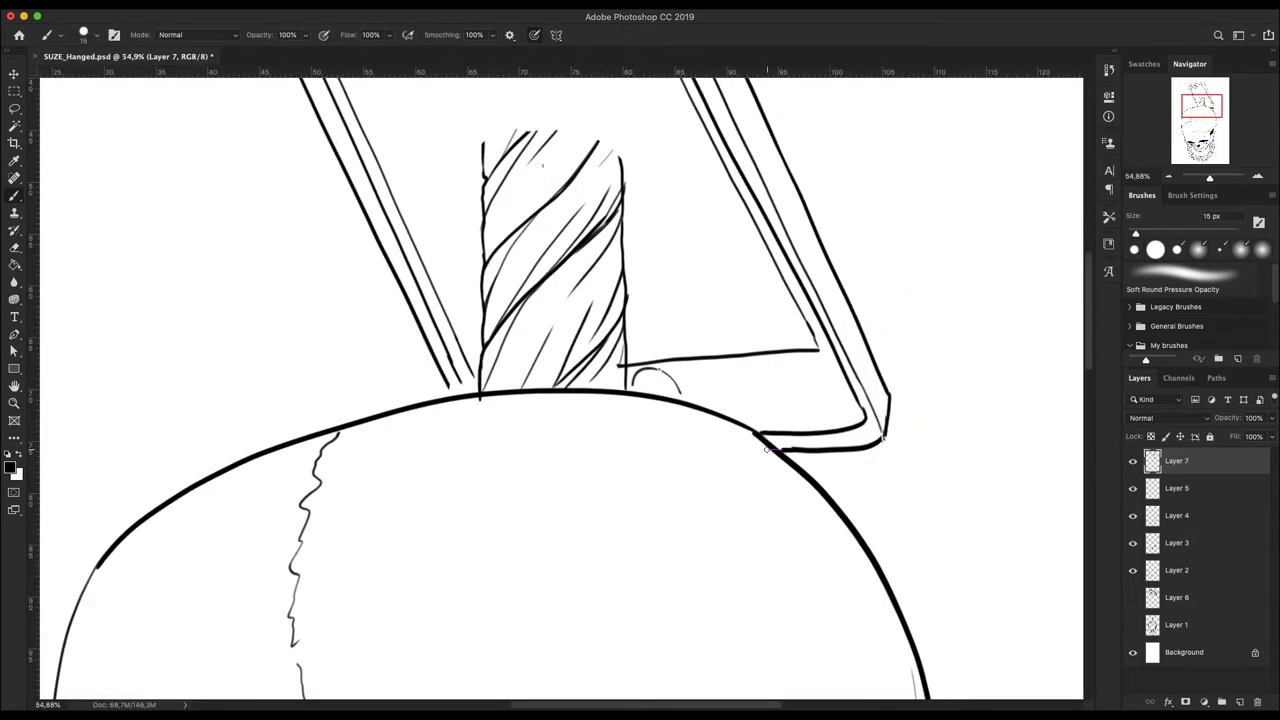
scroll(474, 378, "down", 2)
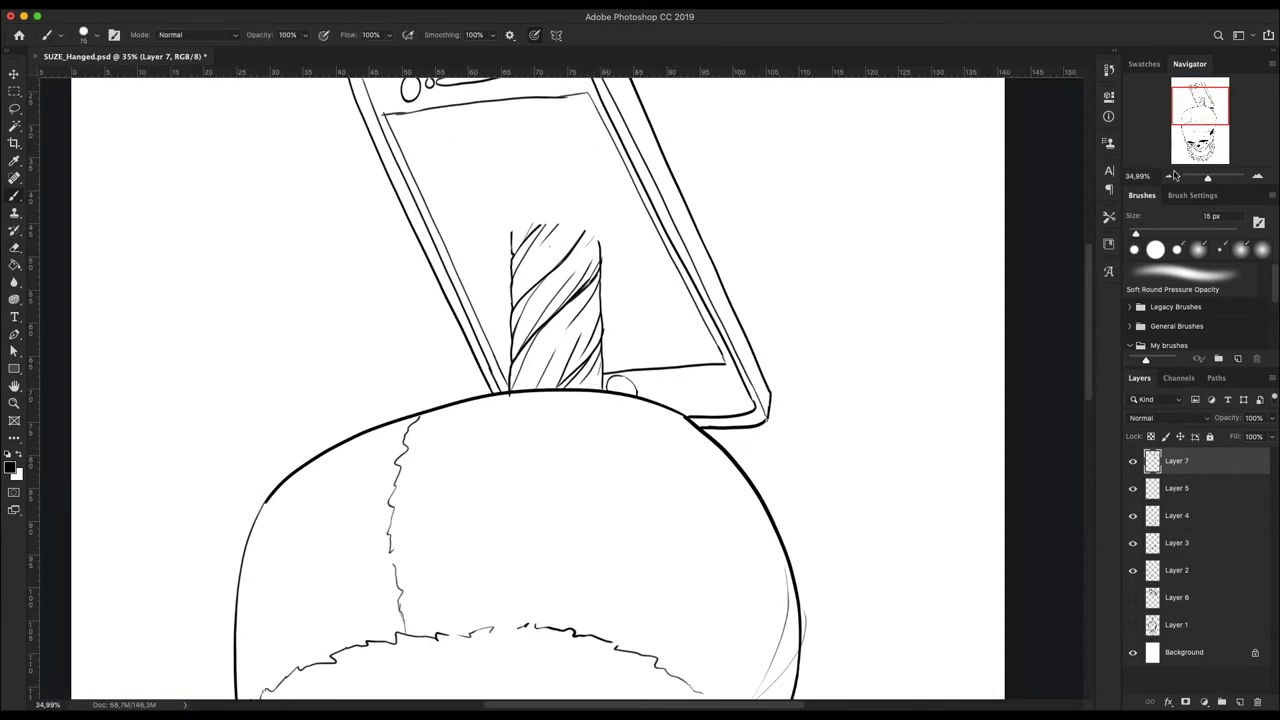
key("ctrl+0")
Step: Hide Layer 5 and add new layers 8, 9 and 10
left_click(1133, 488)
key("ctrl+shift+alt+n")
scroll(518, 285, "up", 3)
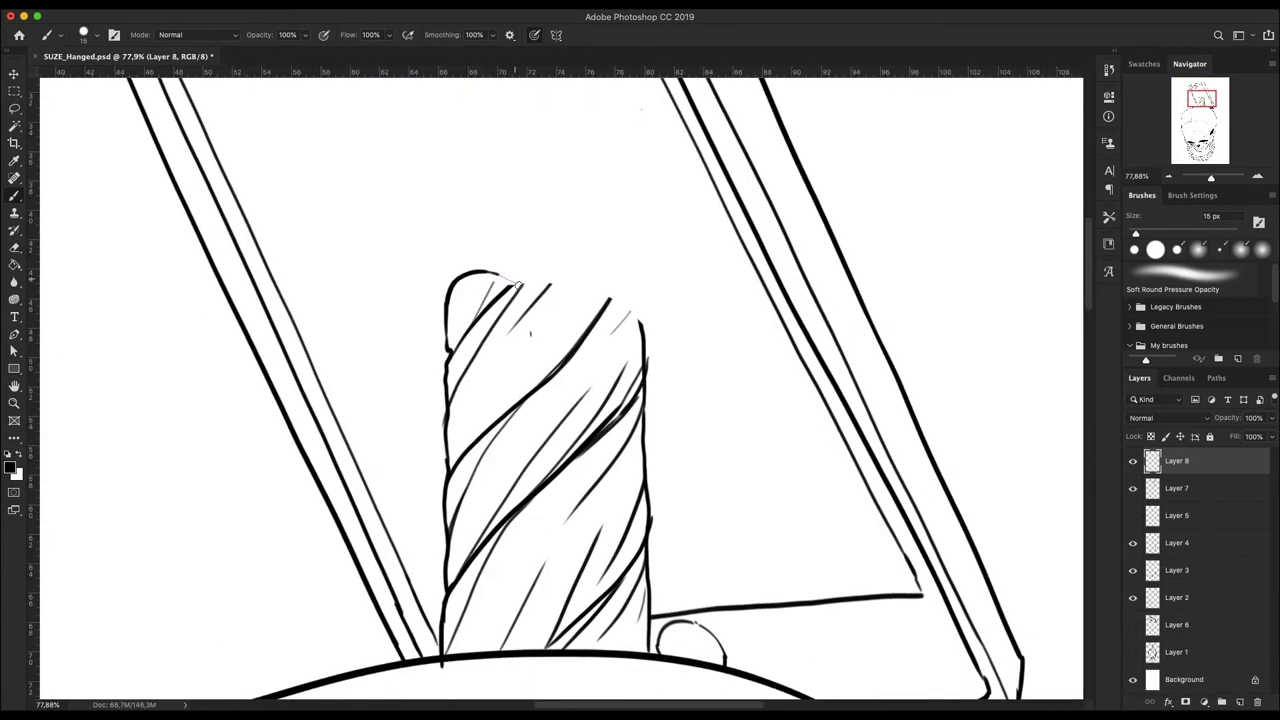
key("ctrl+shift+alt+n")
key("ctrl+0")
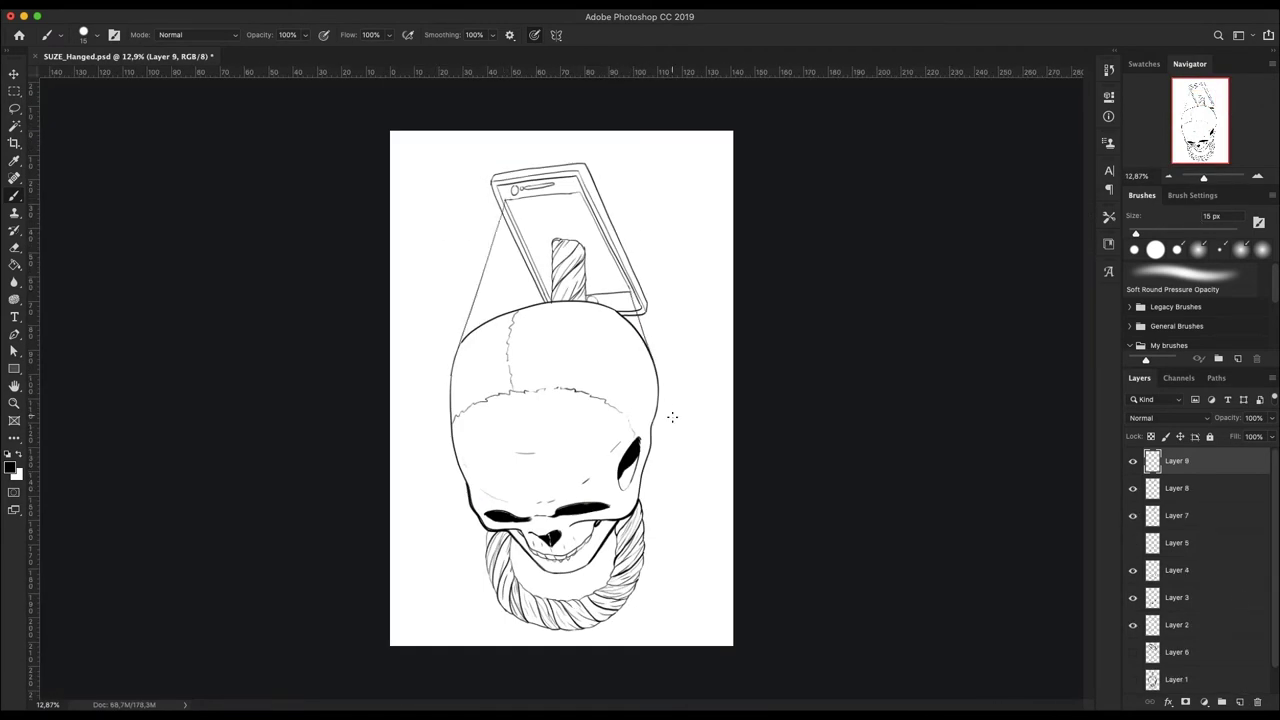
left_click(1231, 476)
key("ctrl+shift+alt+n")
Step: Zoom in on the skull and add extra hatching around the rope
left_click_drag(1203, 176, 1205, 176)
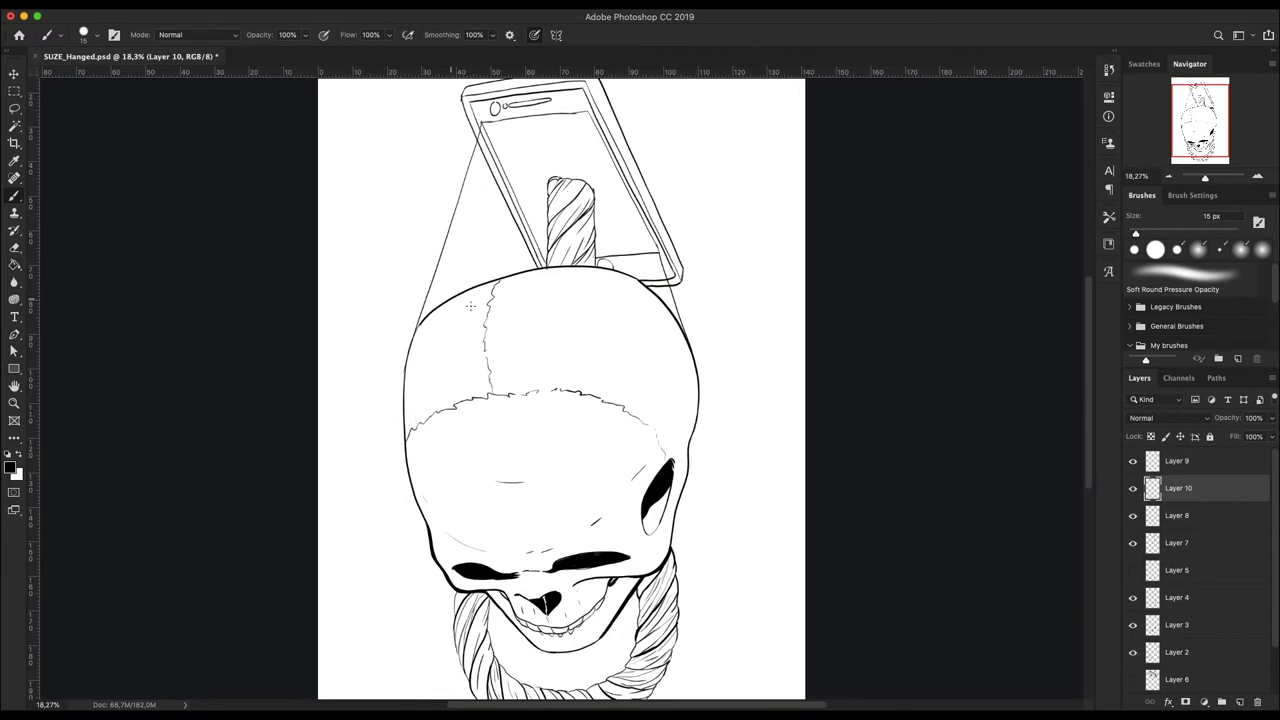
left_click_drag(470, 305, 464, 340)
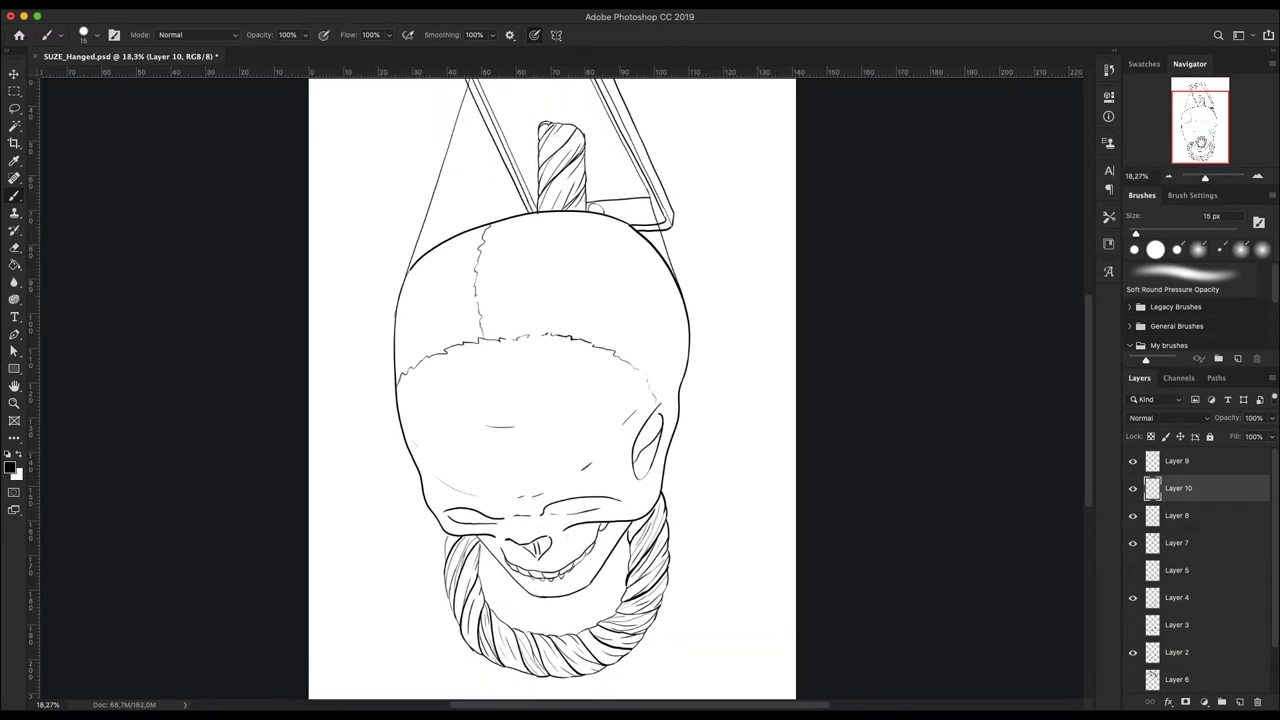
left_click_drag(455, 600, 656, 560)
key("e")
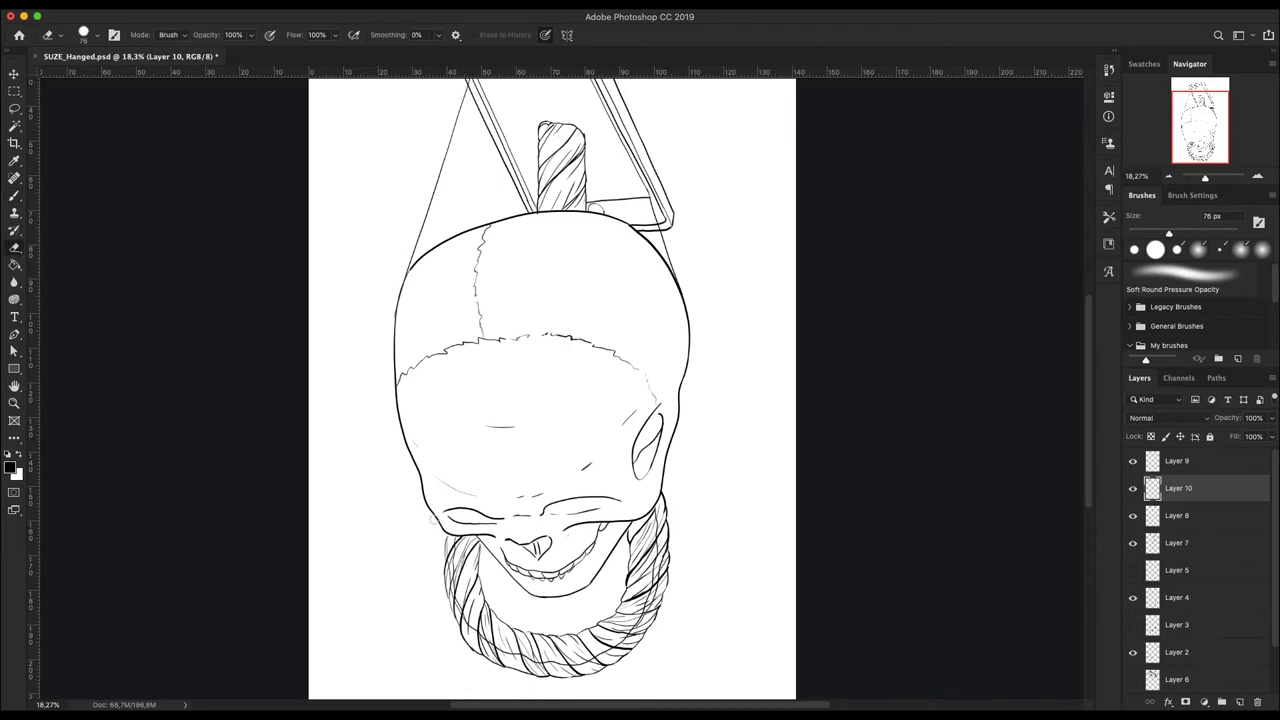
key("b")
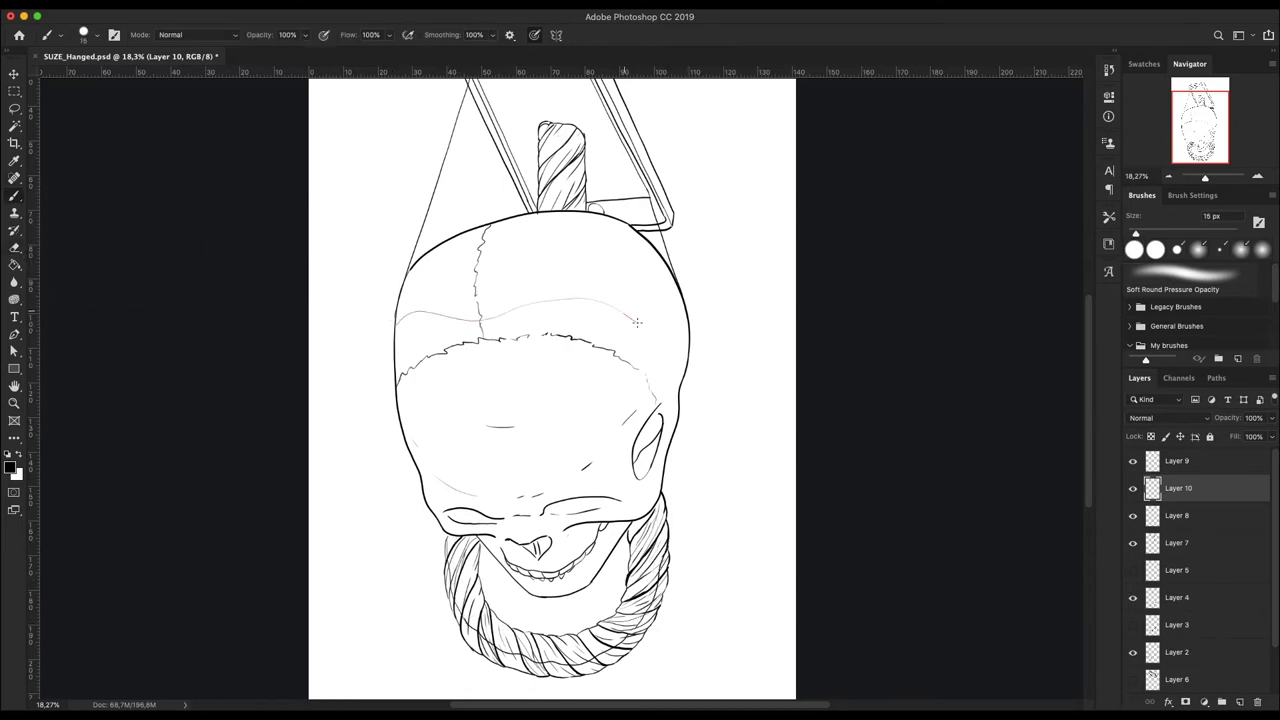
Step: Draw a line just under the skull's hairline
scroll(637, 322, "up", 2)
scroll(637, 322, "down", 3)
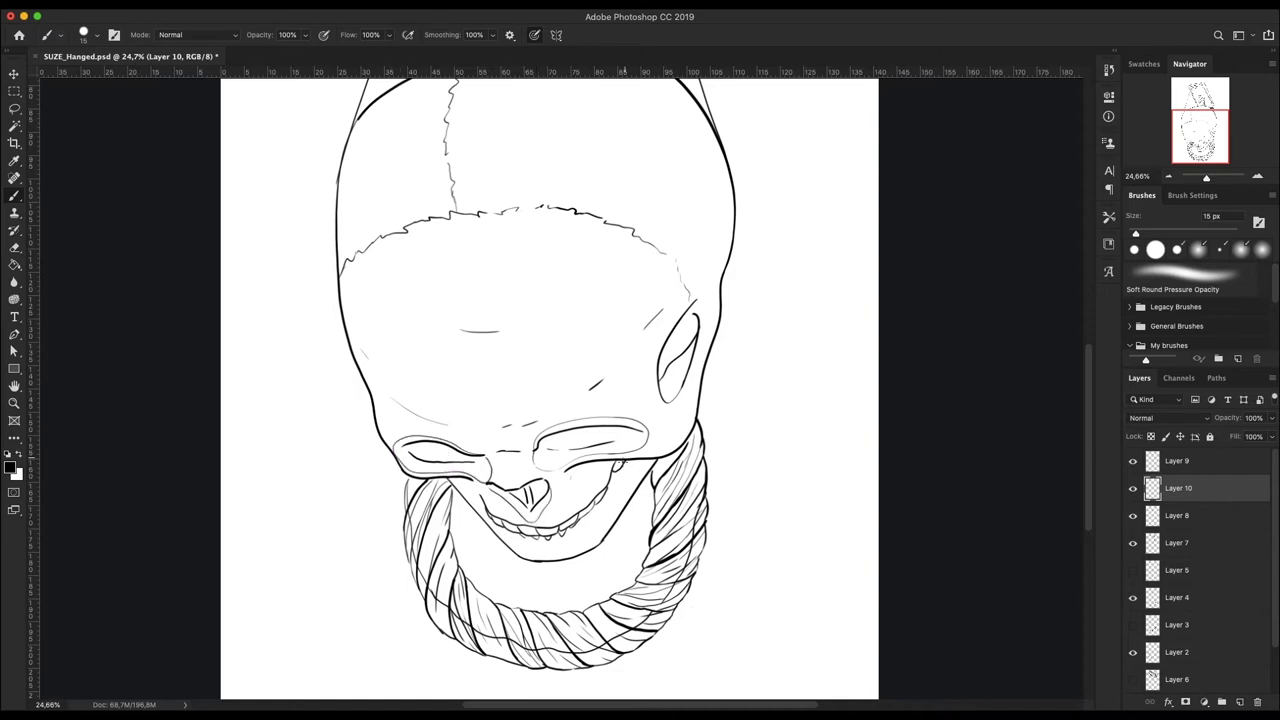
scroll(550, 390, "up", 2)
scroll(550, 390, "down", 2)
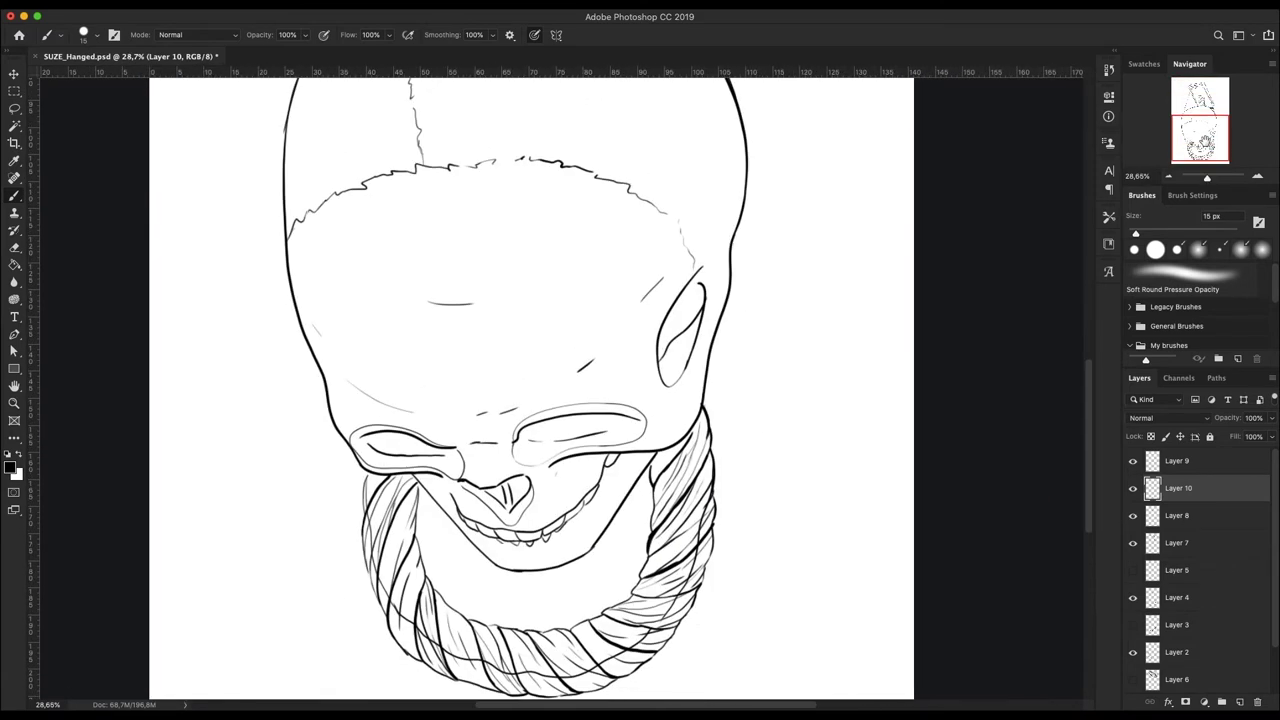
scroll(735, 396, "up", 5)
left_click_drag(735, 378, 316, 470)
scroll(560, 400, "down", 3)
scroll(560, 400, "down", 3)
Step: Add a new layer above Layer 9 and paint large dark shading around the ear and rope
scroll(560, 400, "down", 2)
left_click(1177, 461)
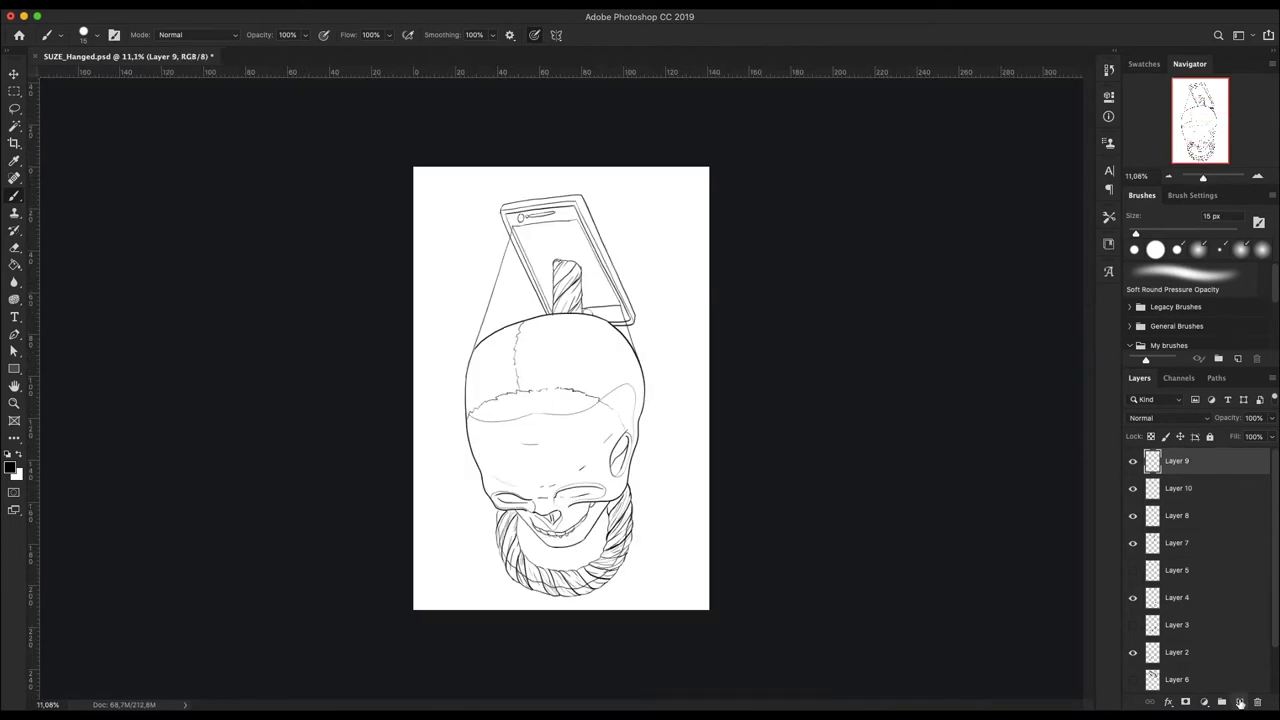
left_click(1240, 703)
right_click(585, 215)
scroll(620, 215, "up", 3)
scroll(619, 216, "down", 2)
mouse_move(672, 352)
left_mouse_down()
mouse_move(628, 470)
mouse_move(672, 505)
left_mouse_up()
left_click_drag(690, 568, 648, 680)
Step: With a 200 px brush, fill the nose, eyes, skull sides and lower face with black shadow
scroll(650, 620, "down", 2)
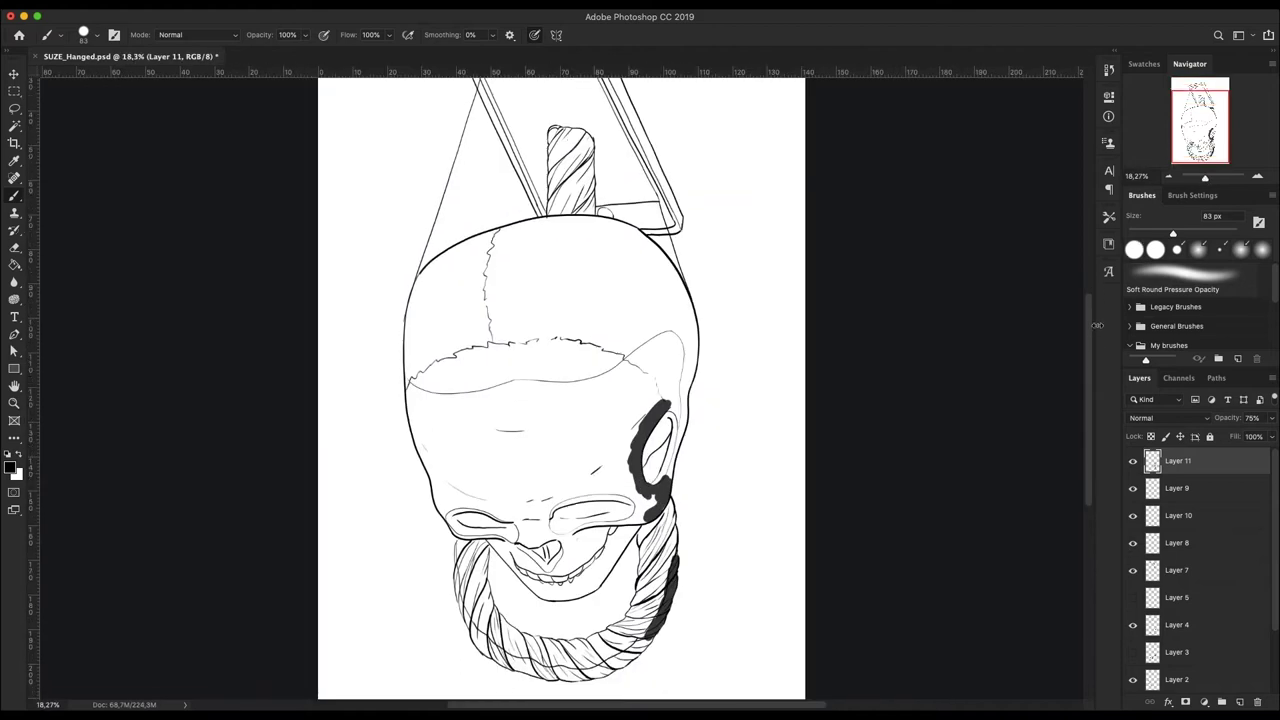
key("bracketright")
key("bracketright")
key("bracketright")
mouse_move(518, 522)
left_mouse_down()
mouse_move(630, 485)
mouse_move(595, 560)
mouse_move(530, 530)
mouse_move(565, 580)
mouse_move(510, 568)
mouse_move(640, 530)
mouse_move(494, 480)
mouse_move(415, 385)
mouse_move(672, 345)
mouse_move(668, 495)
left_mouse_up()
mouse_move(455, 548)
left_mouse_down()
mouse_move(530, 668)
mouse_move(655, 645)
left_mouse_up()
mouse_move(440, 420)
left_mouse_down()
mouse_move(600, 470)
mouse_move(660, 365)
left_mouse_up()
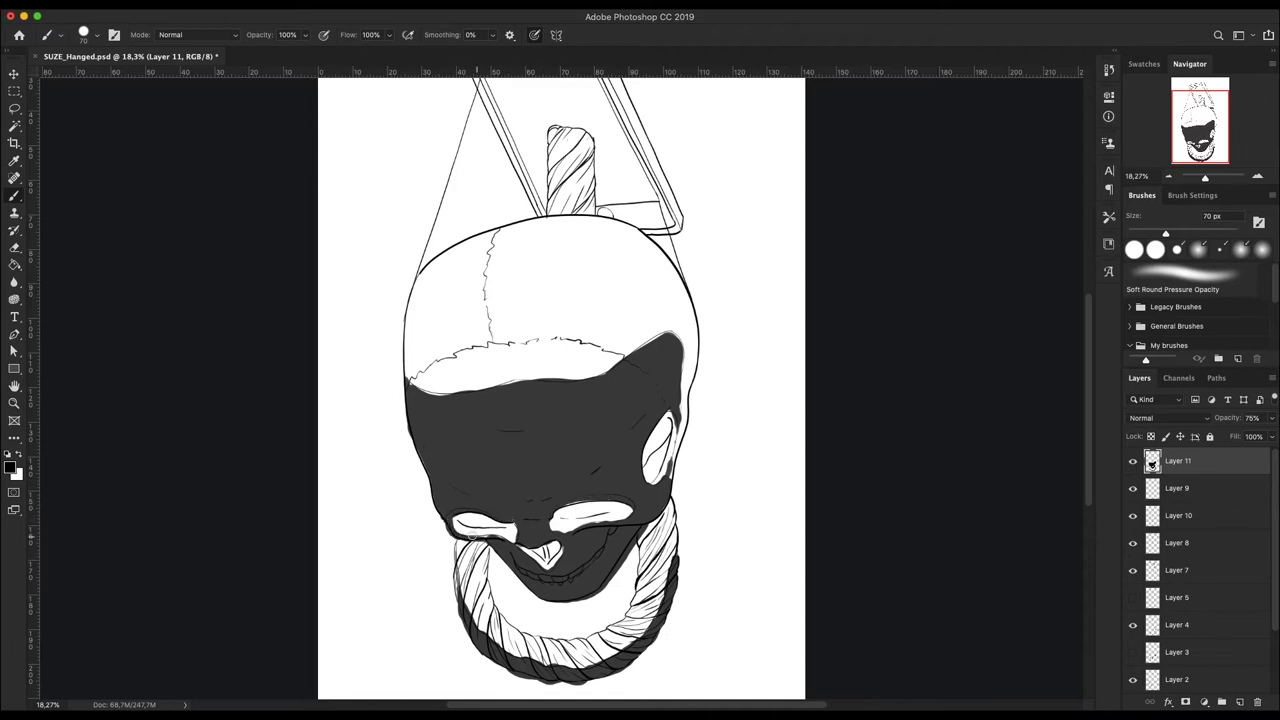
scroll(665, 420, "down", 2)
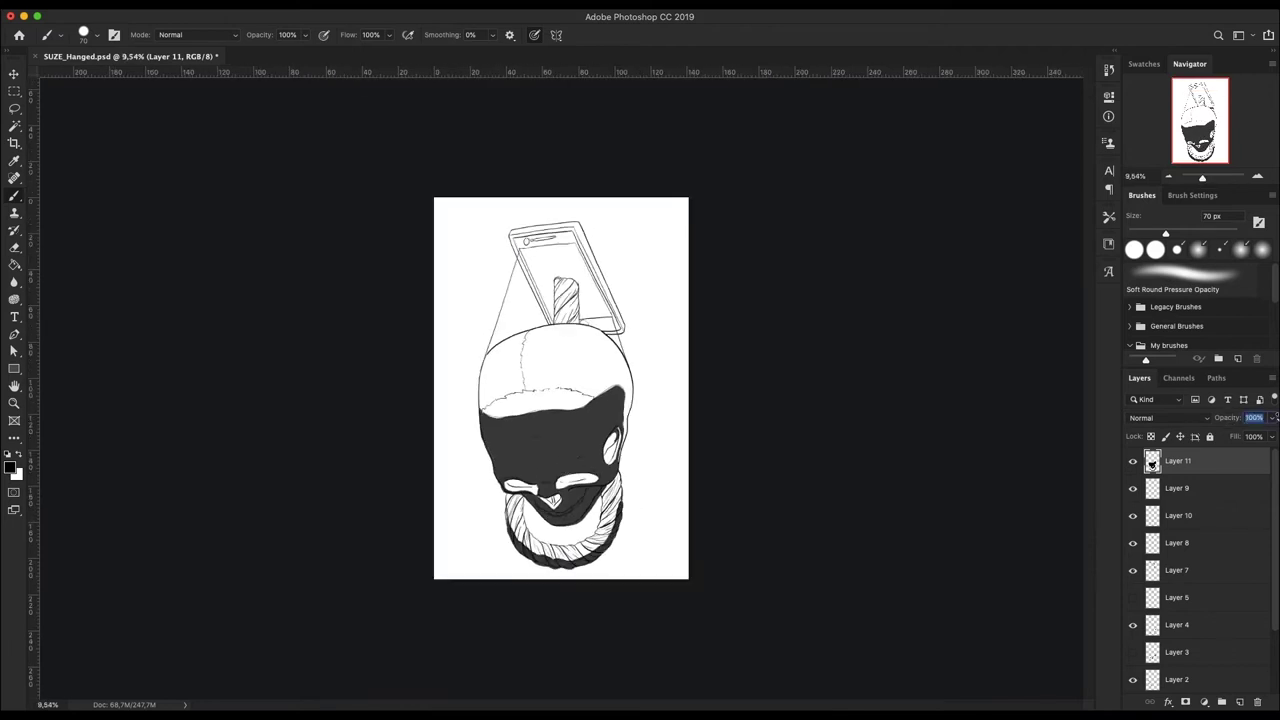
scroll(534, 356, "up", 5)
Step: Darken the diagonal stripes on the twisted stick
left_click_drag(422, 438, 484, 376)
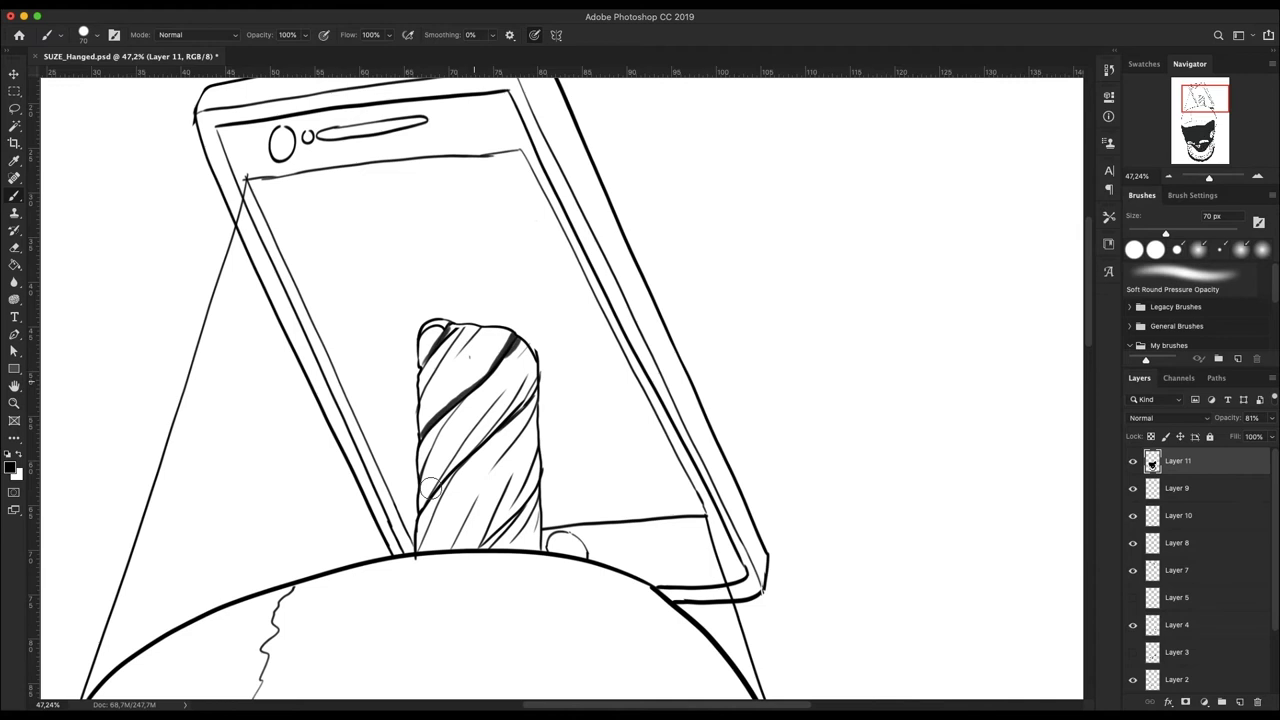
left_click_drag(420, 512, 514, 396)
left_click_drag(478, 548, 540, 470)
left_click_drag(430, 446, 538, 392)
left_click_drag(422, 396, 462, 330)
Step: Add dark hatching down the rope's left side and a dark stroke inside the nose
left_click_drag(1205, 99, 1203, 149)
mouse_move(300, 285)
left_mouse_down()
mouse_move(250, 340)
mouse_move(265, 370)
left_mouse_up()
left_click_drag(310, 382, 280, 470)
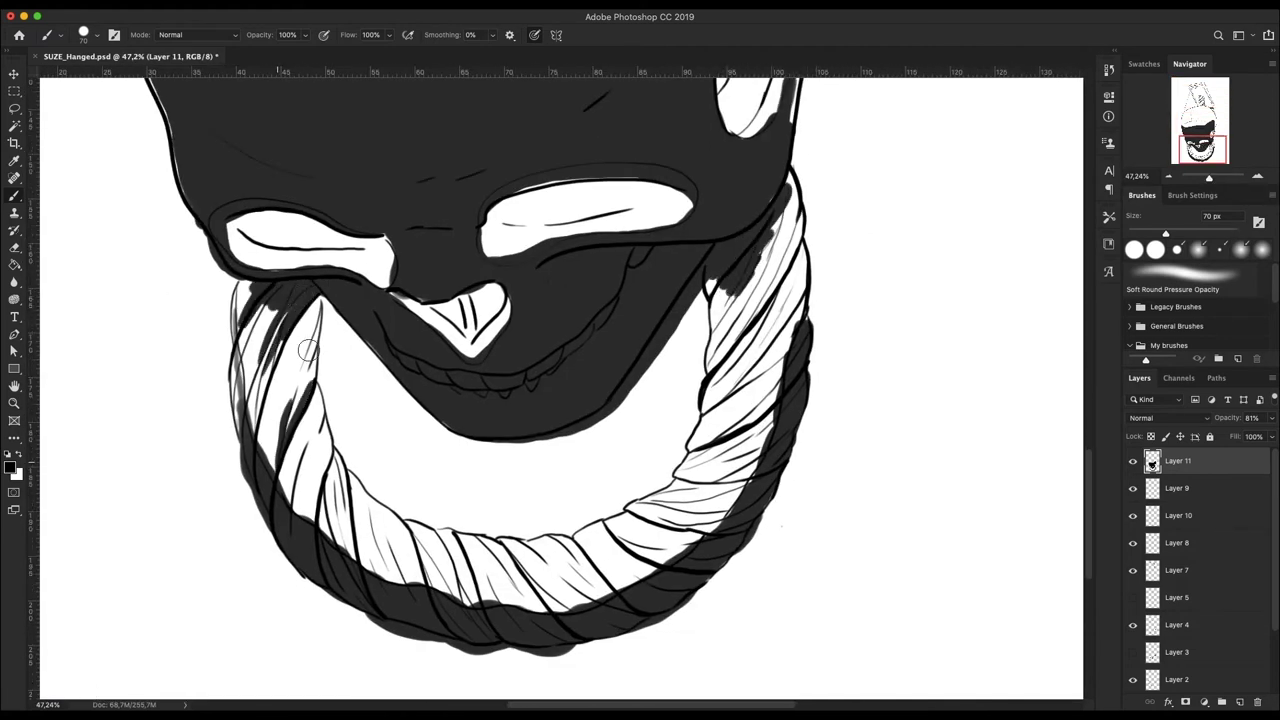
left_click_drag(1209, 177, 1203, 178)
left_click(613, 592)
left_click_drag(541, 500, 541, 566)
scroll(857, 395, "down", 5)
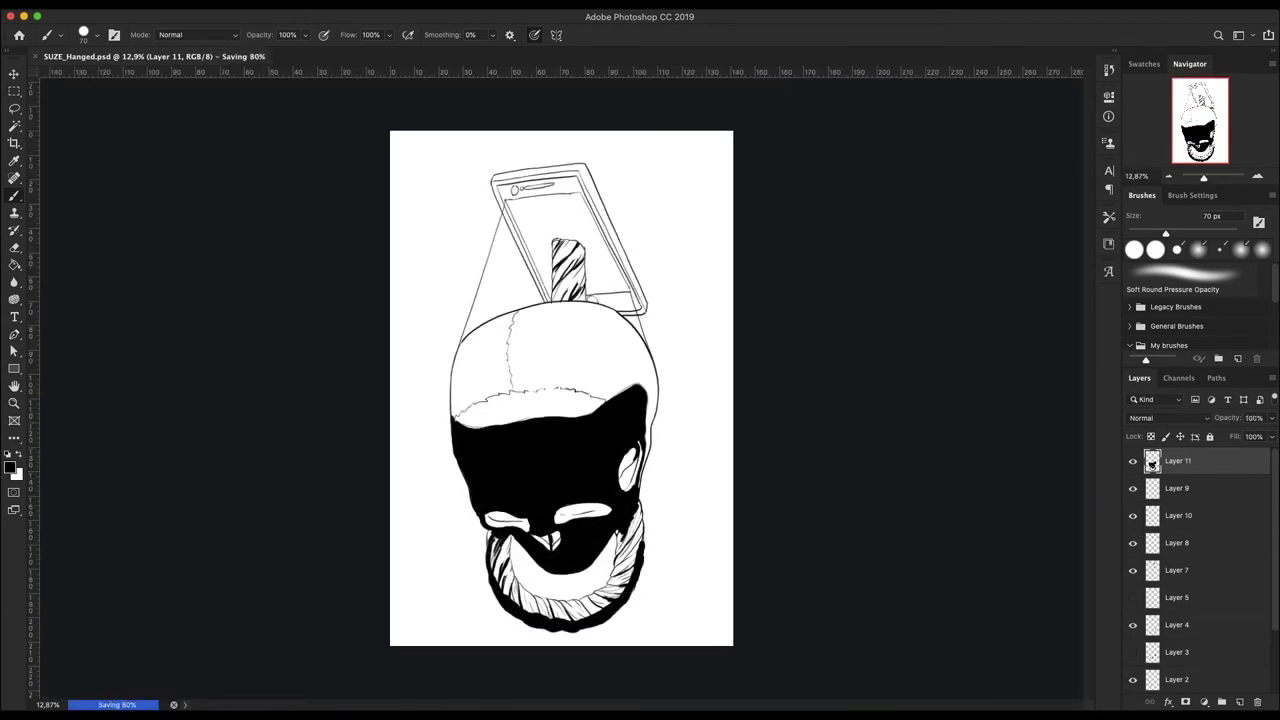
Step: Paint a thick black band along the phone's right side and top edge
scroll(595, 323, "up", 3)
left_click_drag(595, 323, 574, 453)
left_click_drag(545, 160, 672, 424)
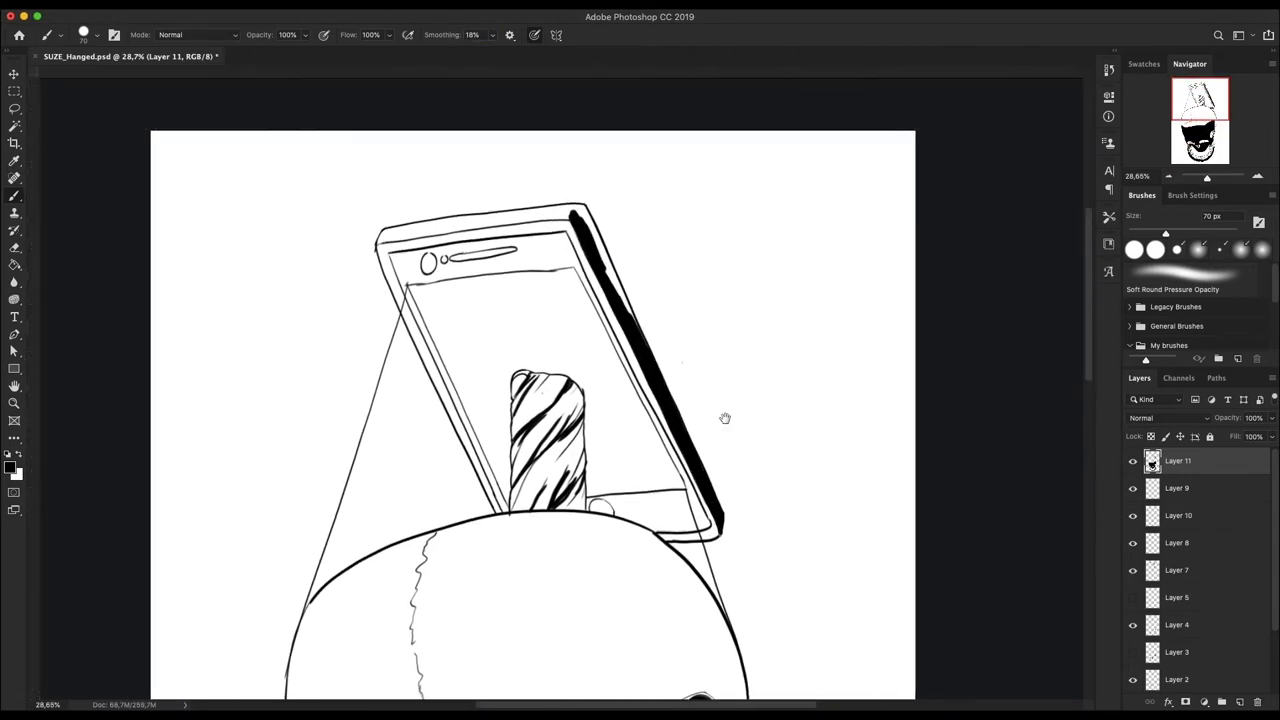
left_click_drag(700, 383, 772, 503)
mouse_move(688, 410)
left_mouse_down()
mouse_move(625, 280)
mouse_move(420, 312)
left_mouse_up()
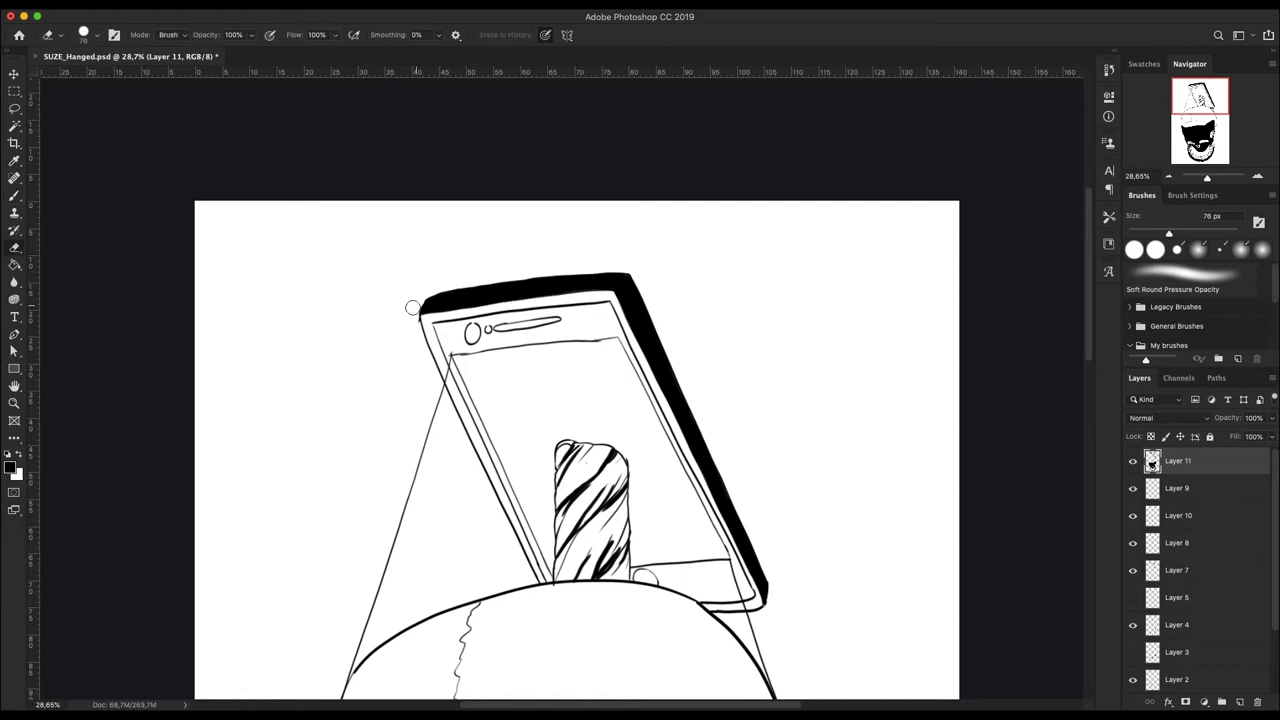
Step: Shrink the brush to 30 px and thicken the black along the phone's corner curve
key("ctrl+plus")
key("ctrl+plus")
key("ctrl+plus")
right_click(448, 162)
key("Escape")
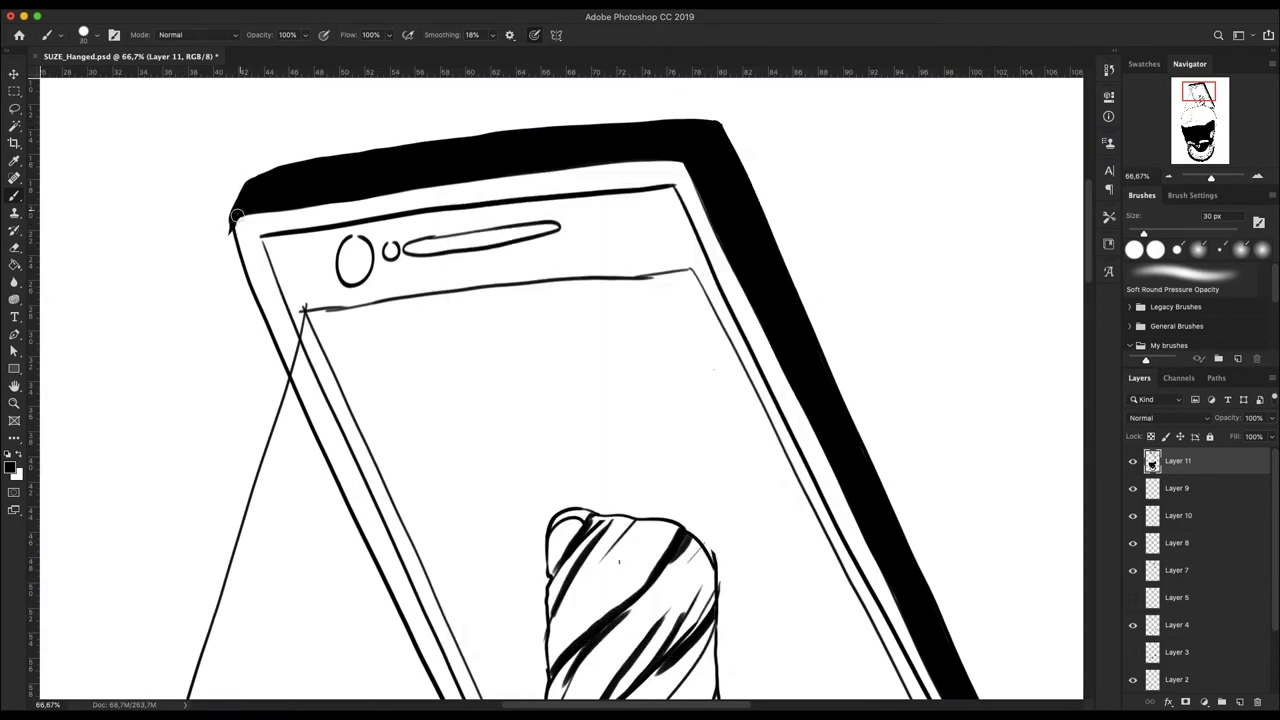
scroll(600, 350, "down", 5)
scroll(600, 350, "right", 5)
left_click_drag(634, 564, 666, 552)
key("ctrl+0")
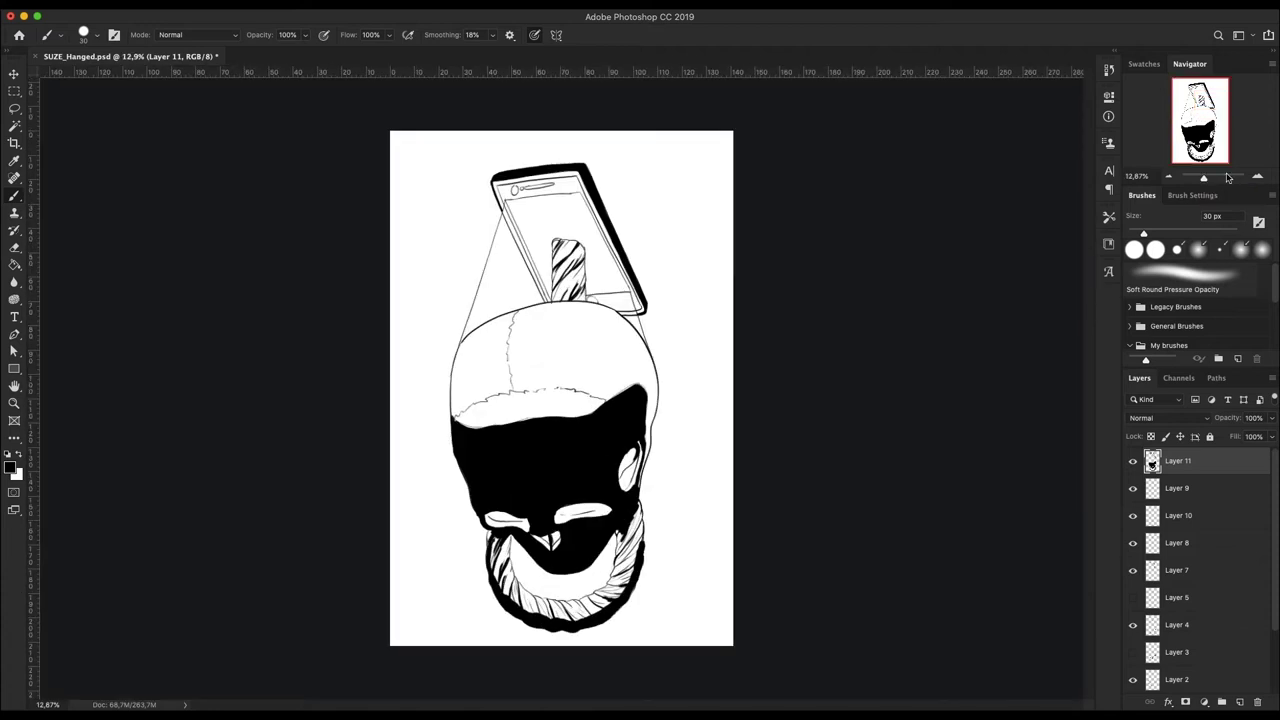
Step: On Layer 11, smooth the shadow's top edge, fill its left-edge gaps, and blacken the rope's right edge
left_click(1178, 488)
scroll(560, 400, "up", 4)
left_click_drag(635, 375, 822, 652)
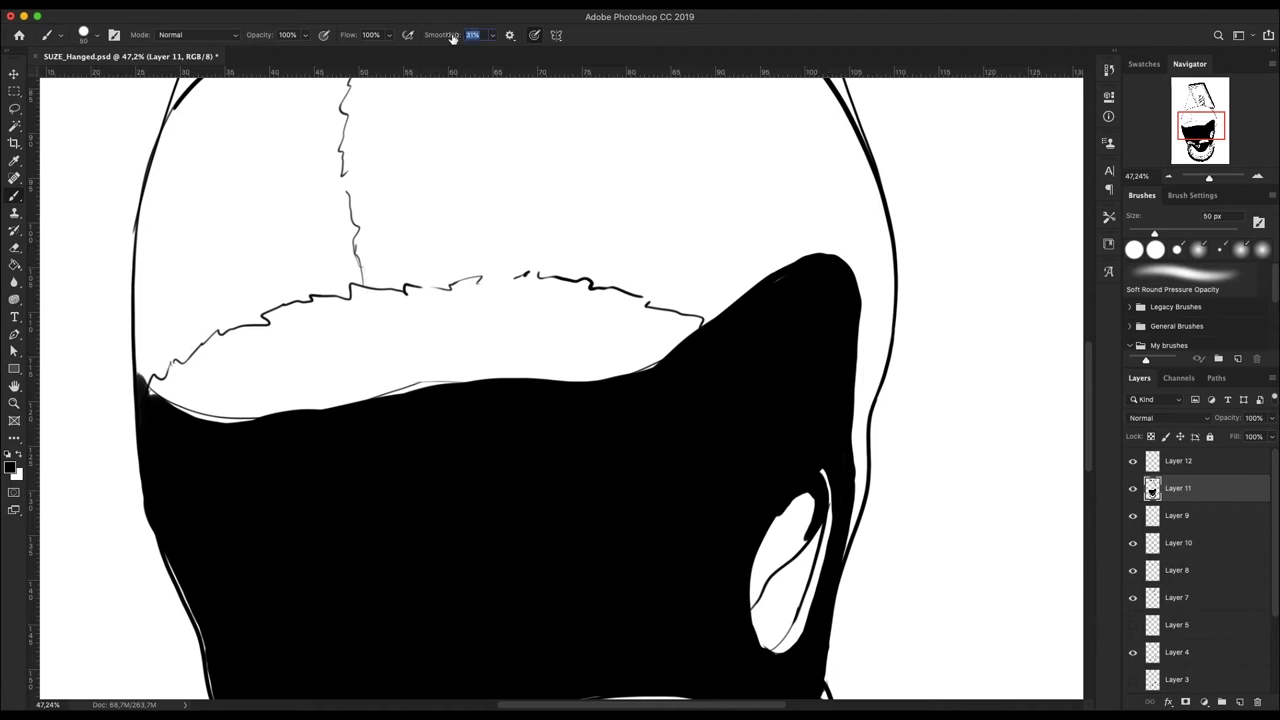
left_click_drag(452, 36, 462, 36)
left_click_drag(145, 365, 525, 385)
scroll(236, 256, "down", 5)
mouse_move(236, 256)
left_mouse_down()
mouse_move(180, 343)
mouse_move(376, 496)
left_mouse_up()
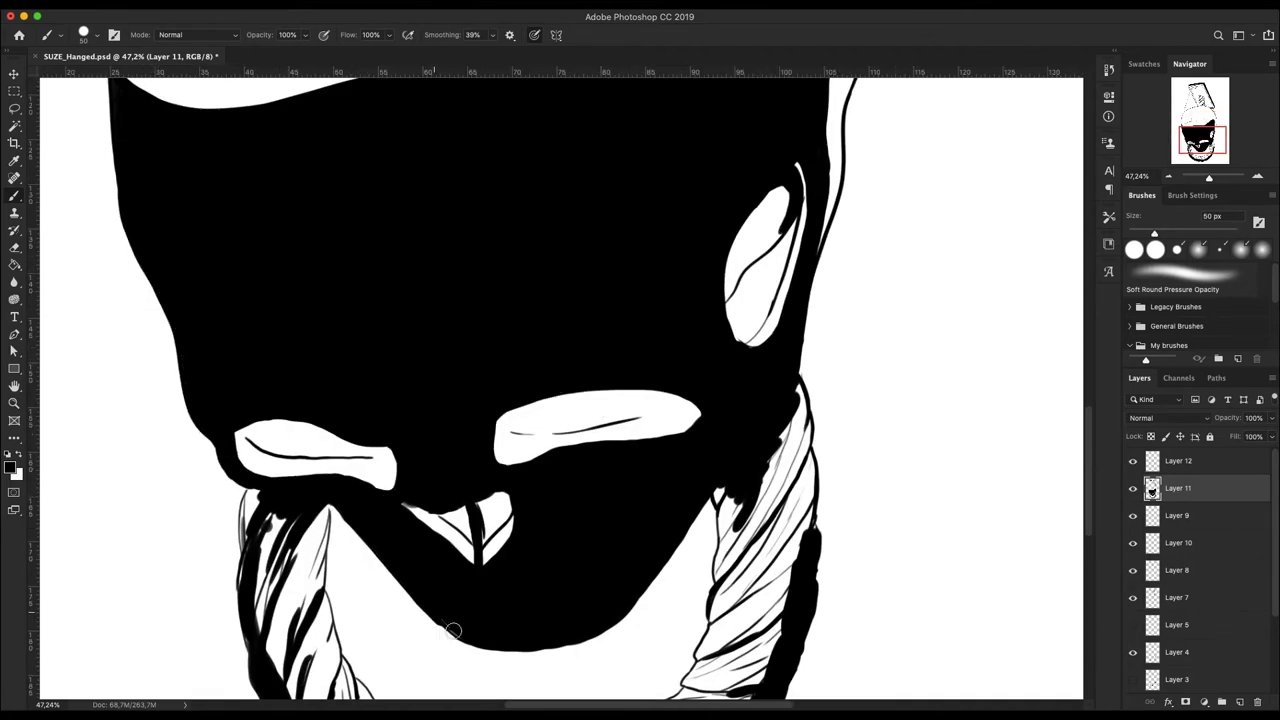
left_click_drag(808, 474, 789, 555)
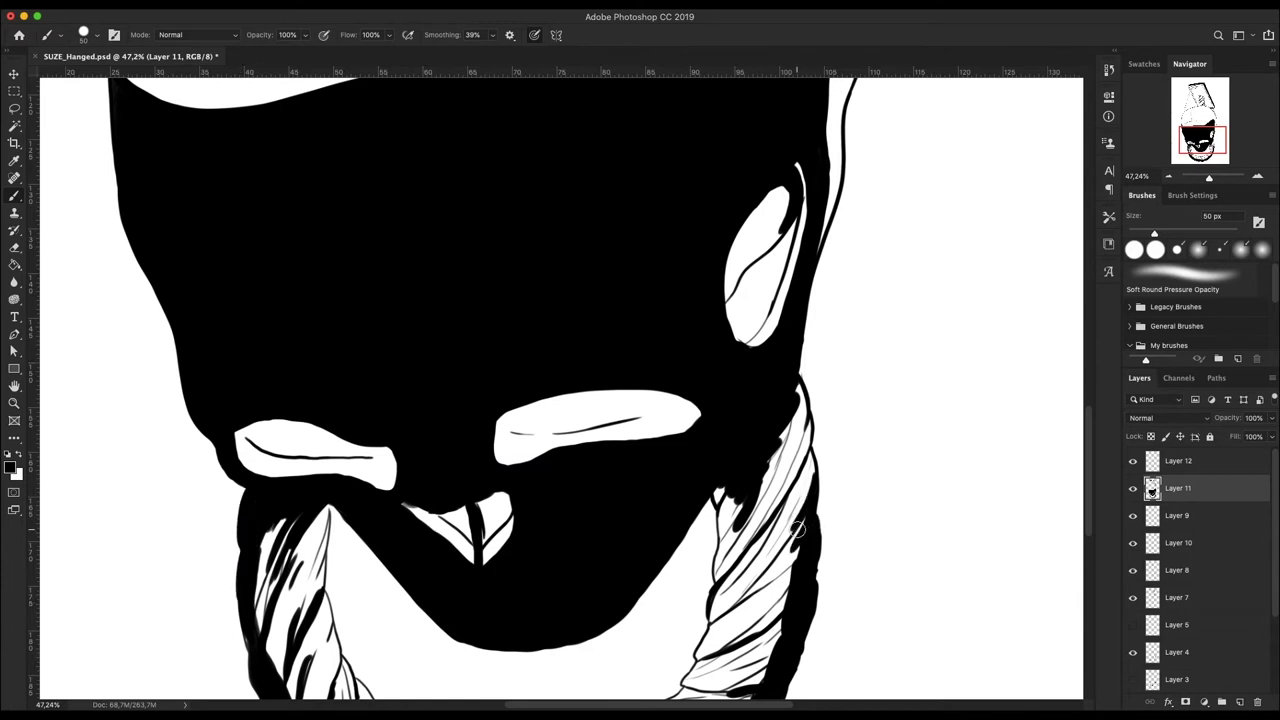
Step: On Layer 12, paint white hair strokes at the ends of the eyebrow shape
scroll(797, 530, "down", 3)
left_click(1135, 466)
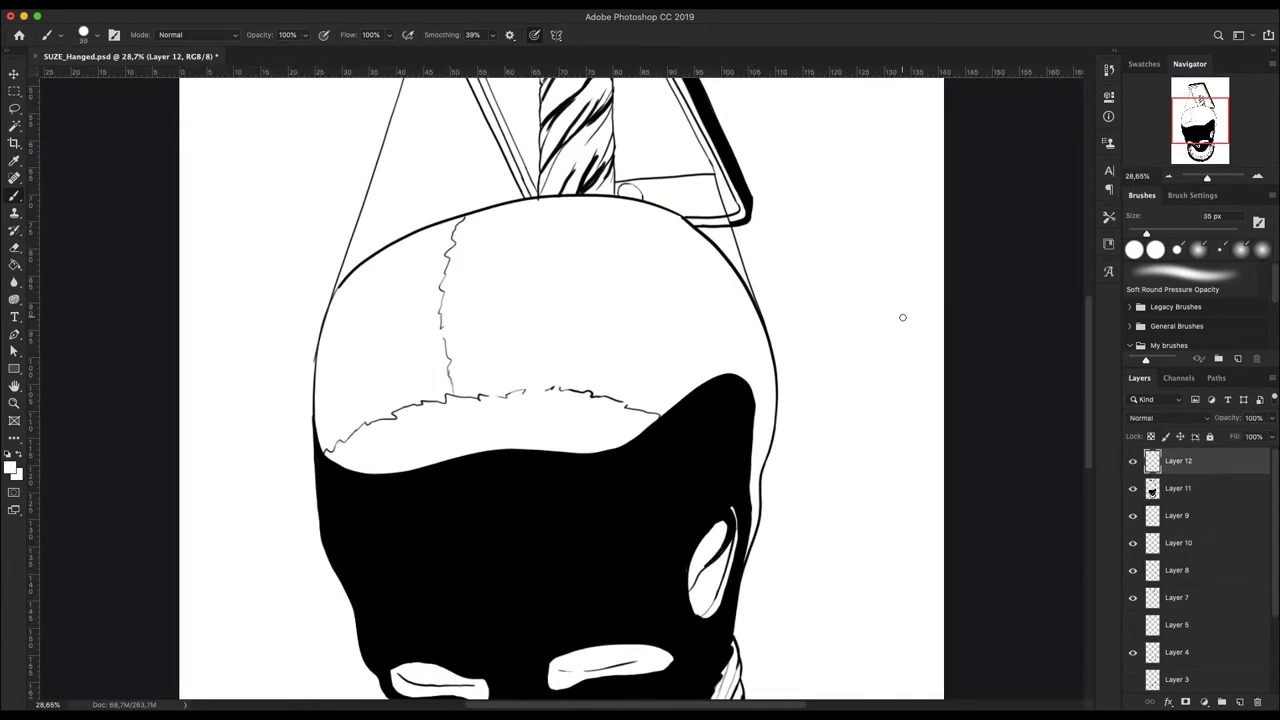
scroll(460, 330, "up", 5)
scroll(469, 323, "down", 5)
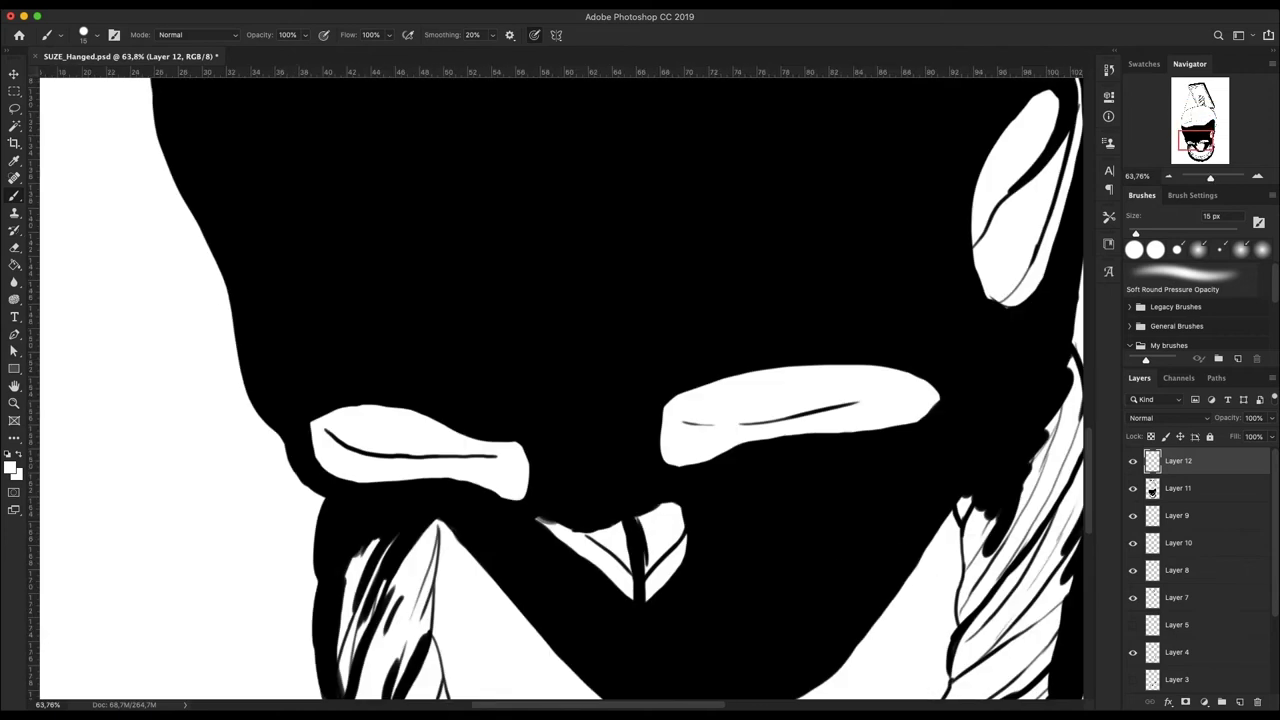
scroll(814, 429, "up", 3)
left_click_drag(860, 365, 840, 410)
mouse_move(315, 375)
left_mouse_down()
mouse_move(310, 470)
mouse_move(371, 528)
left_mouse_up()
left_click_drag(385, 485, 378, 520)
left_click_drag(830, 395, 771, 468)
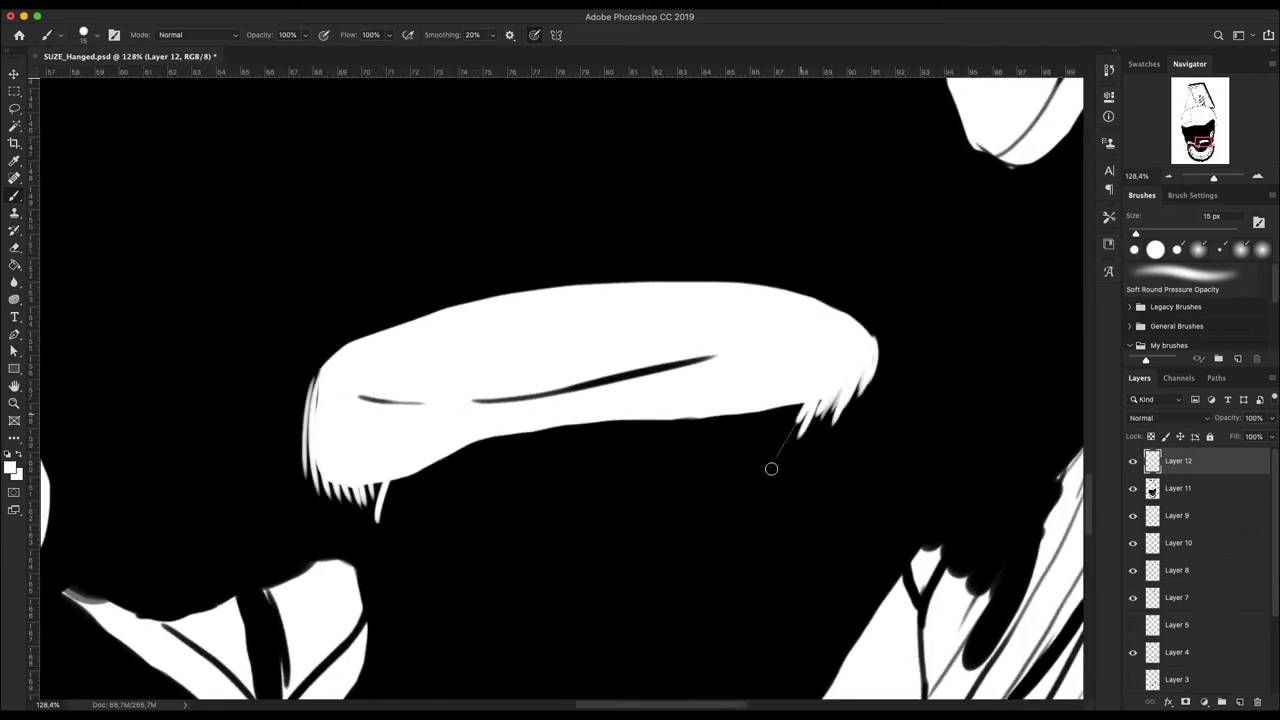
scroll(555, 390, "down", 1)
Step: Feather the right eyebrow's underside and the small shape's right and lower-left edges in white
mouse_move(373, 521)
left_mouse_down()
mouse_move(440, 465)
mouse_move(585, 430)
mouse_move(684, 387)
mouse_move(600, 440)
mouse_move(632, 443)
left_mouse_up()
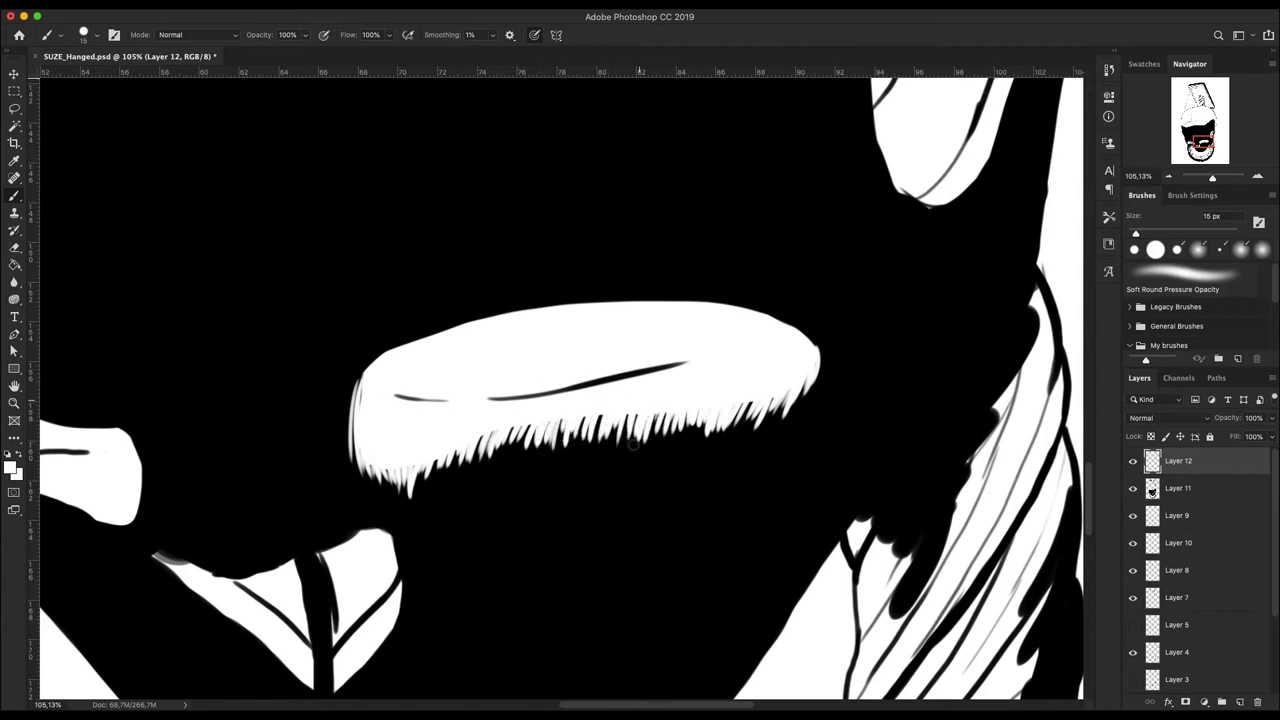
scroll(560, 400, "down", 2)
scroll(600, 380, "up", 3)
mouse_move(686, 315)
left_mouse_down()
mouse_move(694, 363)
mouse_move(609, 441)
left_mouse_up()
mouse_move(418, 290)
left_mouse_down()
mouse_move(490, 316)
mouse_move(490, 385)
mouse_move(590, 445)
left_mouse_up()
scroll(590, 445, "down", 2)
mouse_move(556, 275)
left_mouse_down()
mouse_move(706, 275)
mouse_move(763, 325)
left_mouse_up()
Step: Add small white hatch strokes beside the eye
left_click_drag(1212, 178, 1211, 179)
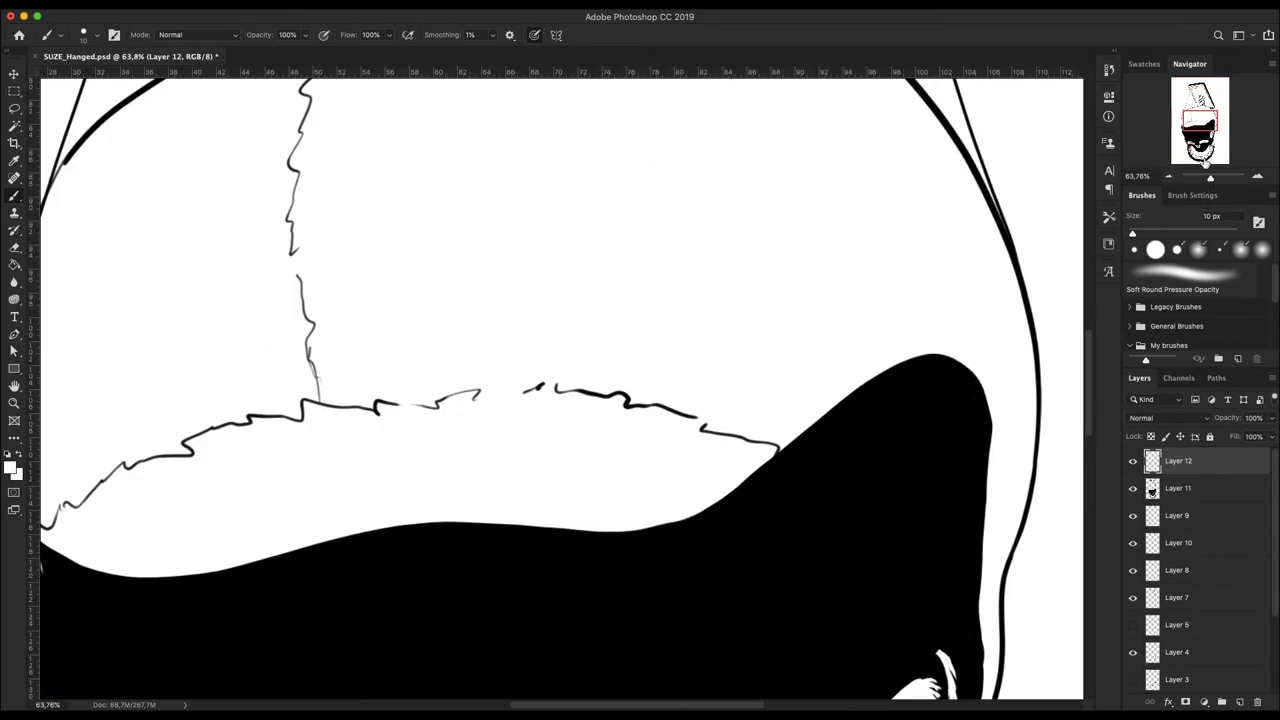
left_click_drag(740, 382, 727, 458)
left_click_drag(748, 302, 734, 398)
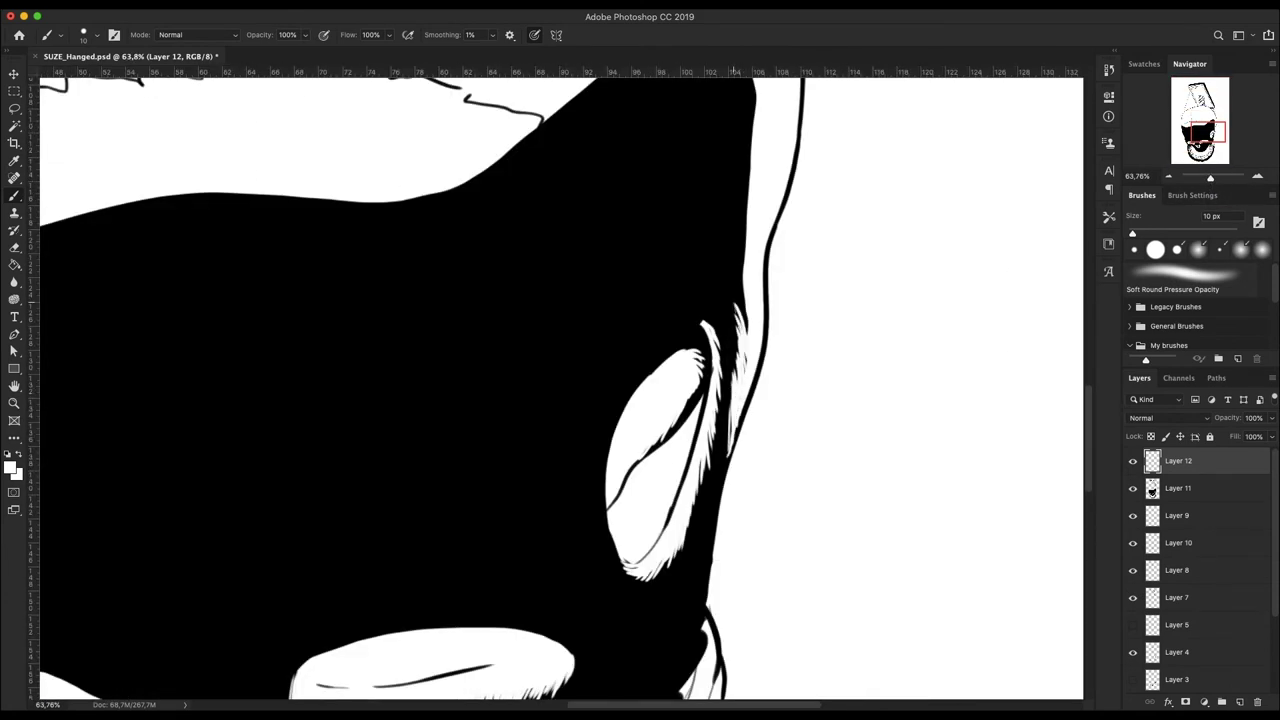
scroll(740, 290, "down", 5)
scroll(480, 544, "up", 5)
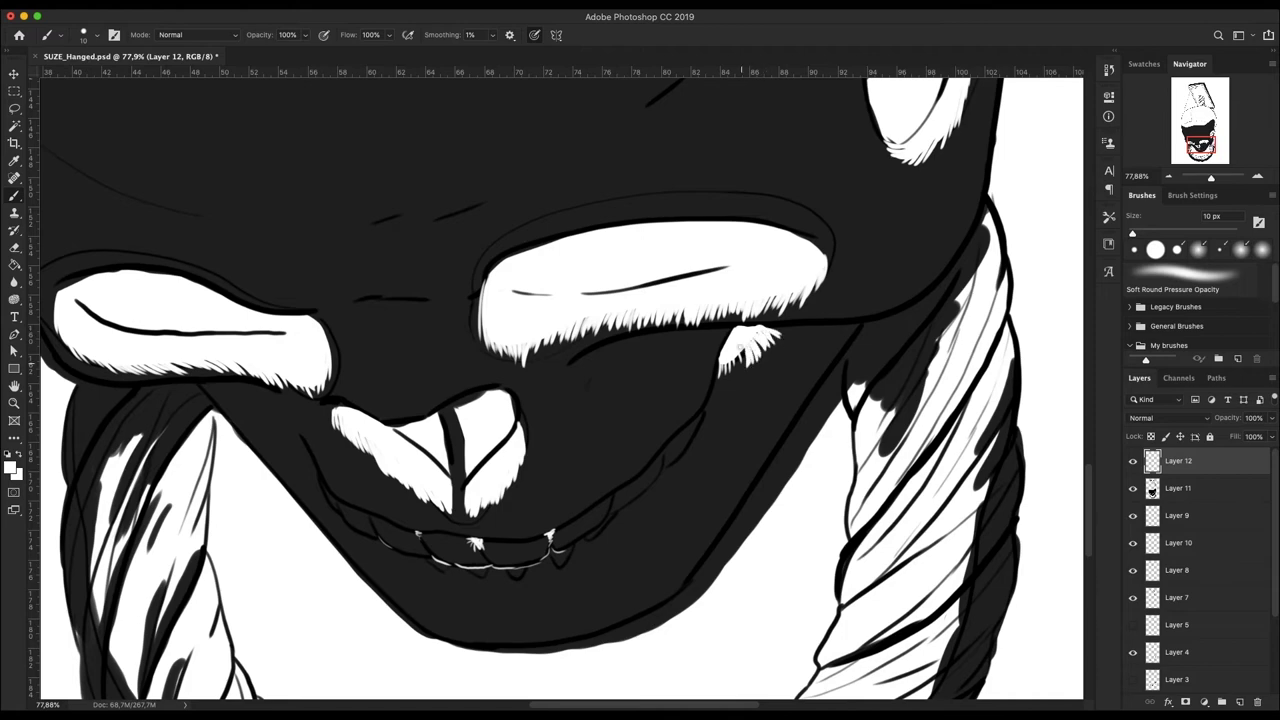
Step: Briefly make Layer 11 active, then return to painting on Layer 12
scroll(740, 350, "down", 5)
scroll(680, 460, "up", 5)
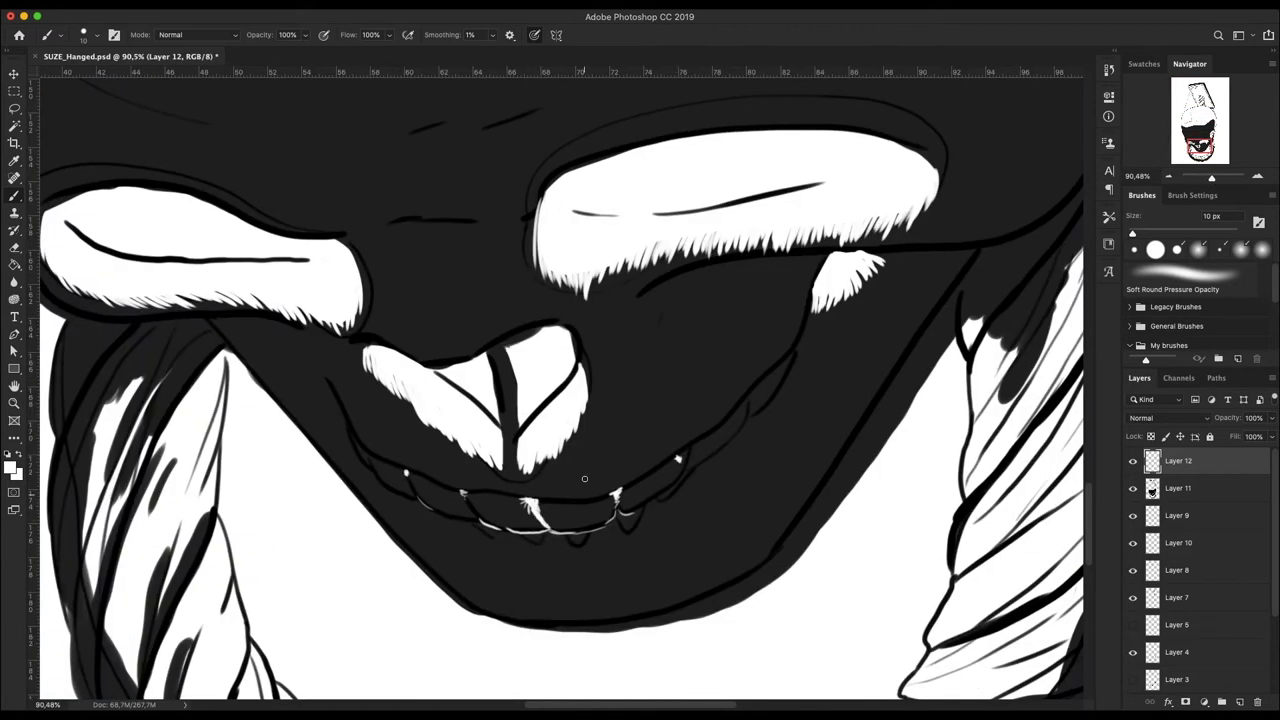
scroll(585, 479, "down", 5)
key("alt+bracketleft")
scroll(419, 322, "up", 5)
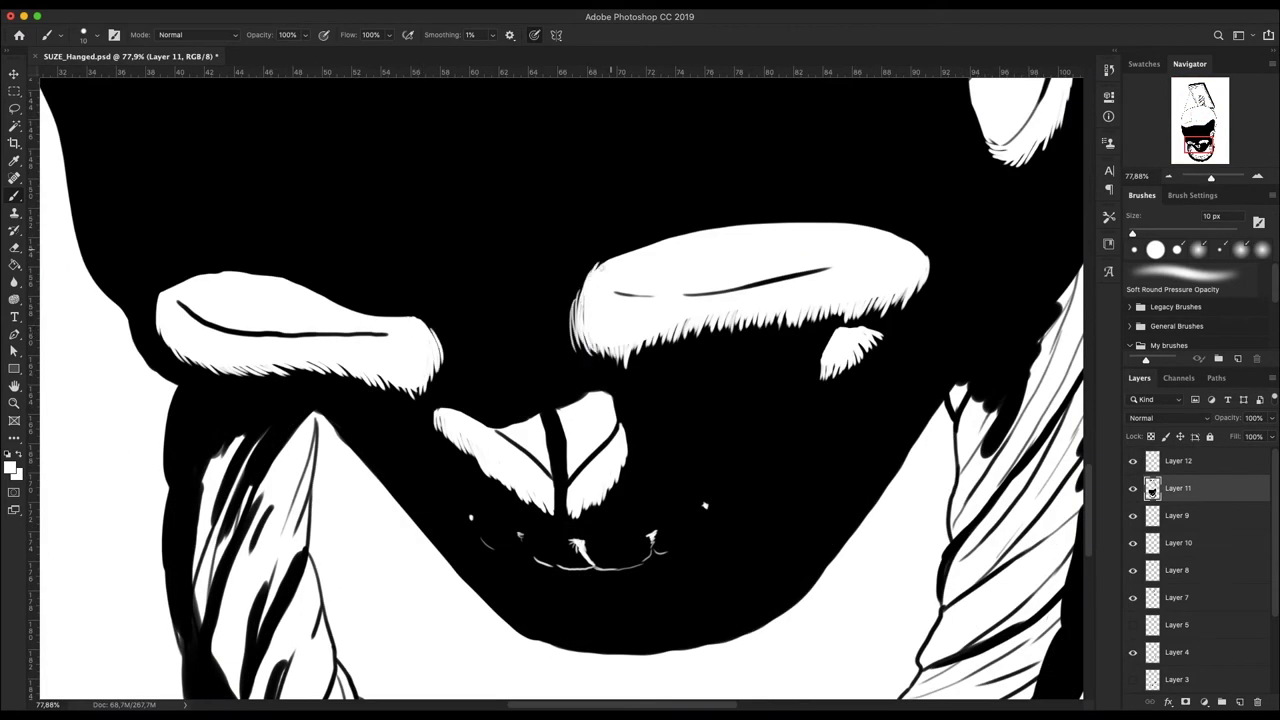
scroll(134, 295, "down", 5)
scroll(134, 295, "up", 5)
key("alt+bracketright")
Step: Hatch the right eyebrow's left, lower and right edges in black
left_click_drag(608, 299, 630, 314)
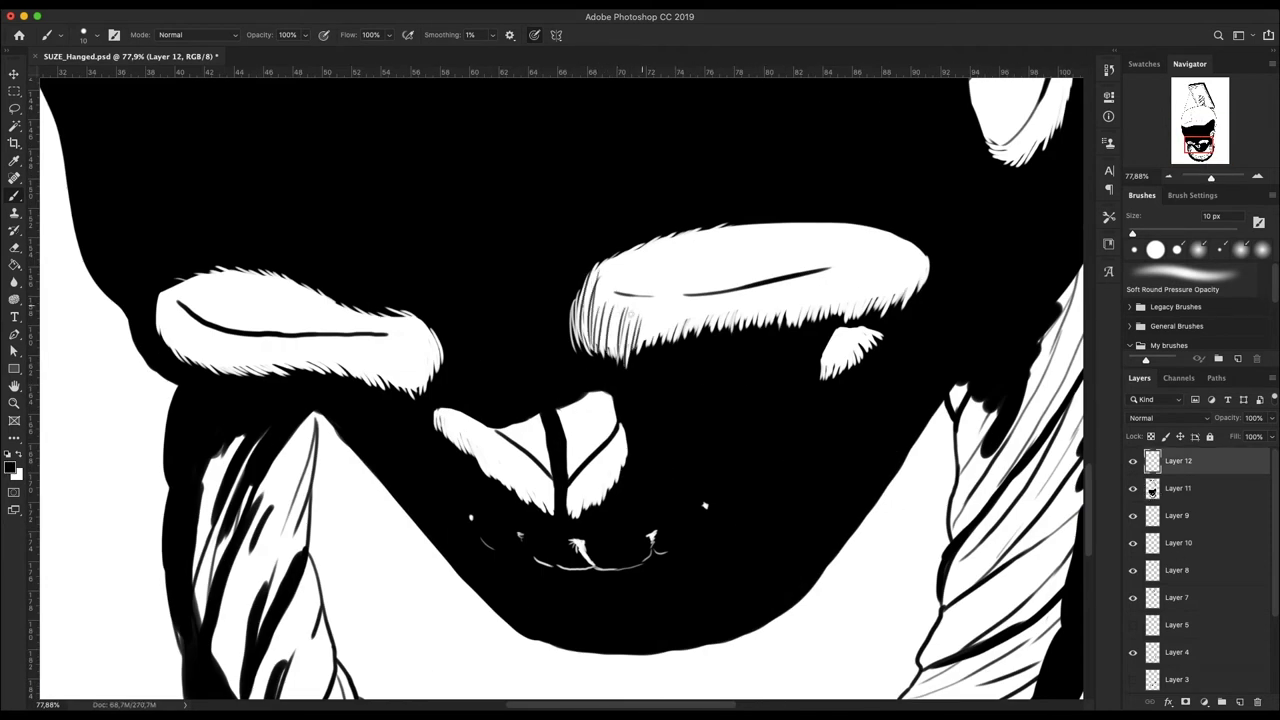
left_click_drag(768, 326, 776, 298)
left_click_drag(797, 326, 803, 286)
left_click_drag(903, 300, 922, 242)
left_click_drag(816, 320, 818, 286)
mouse_move(840, 322)
left_mouse_down()
mouse_move(850, 288)
mouse_move(884, 268)
left_mouse_up()
left_click_drag(904, 302, 910, 266)
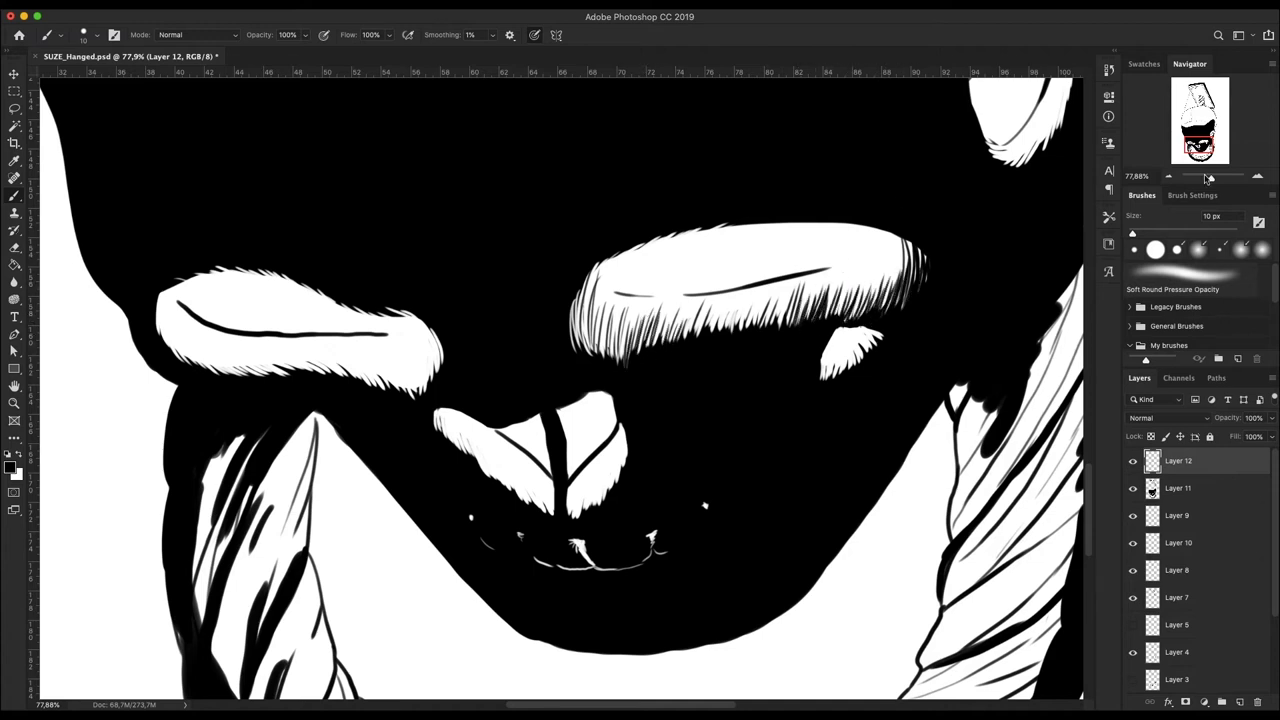
Step: Hatch the left eyebrow's lower-left edge and right end in black
left_click_drag(1207, 178, 1203, 178)
left_click_drag(220, 545, 208, 505)
left_click_drag(258, 552, 262, 515)
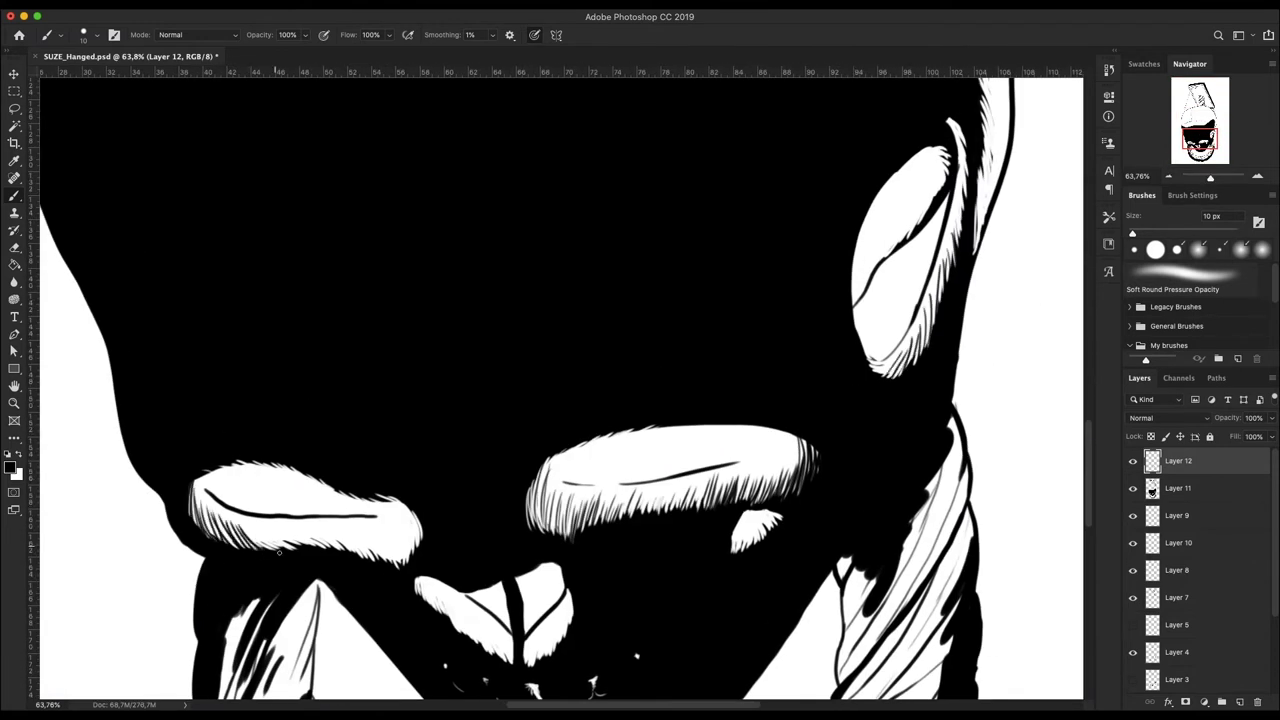
left_click_drag(410, 552, 414, 508)
left_click_drag(390, 566, 382, 524)
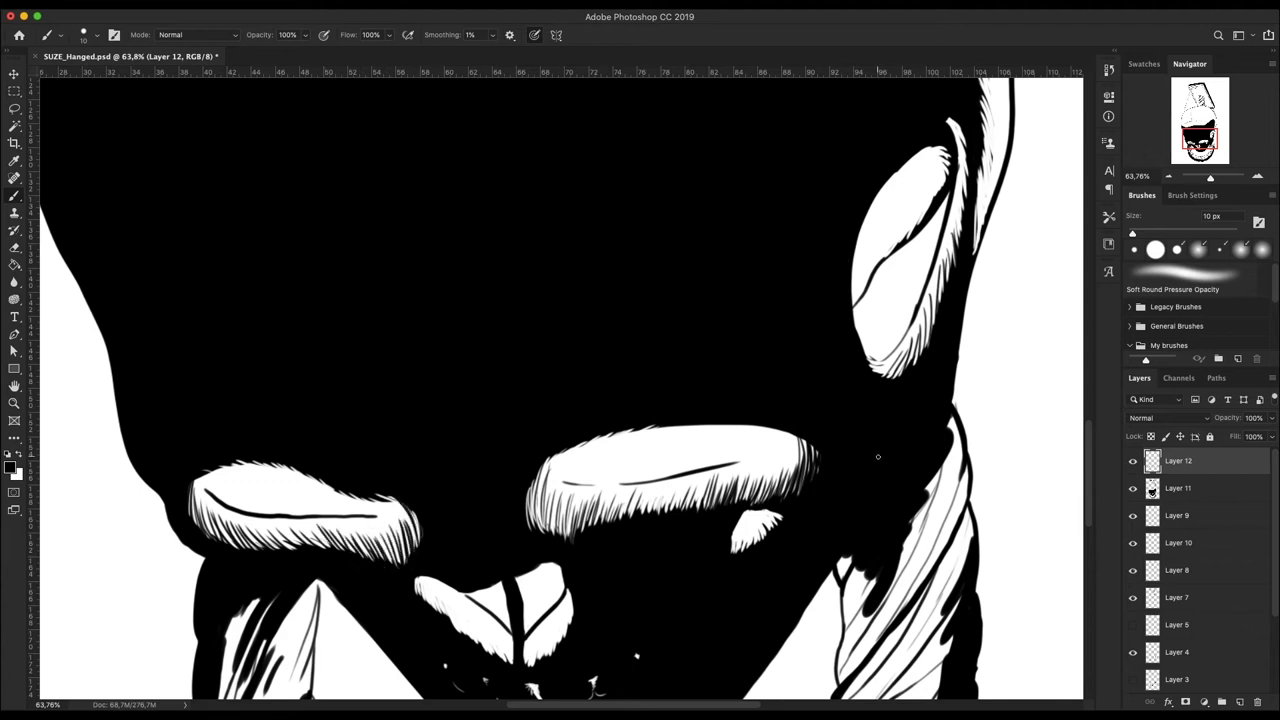
Step: Add black hatching across the nose, the left nose shape's lower edge and the right wing
scroll(878, 457, "up", 3)
scroll(560, 400, "down", 5)
left_click_drag(490, 326, 480, 236)
left_click_drag(520, 380, 545, 288)
left_click_drag(565, 342, 585, 246)
mouse_move(500, 386)
left_mouse_down()
mouse_move(498, 342)
mouse_move(528, 330)
left_mouse_up()
left_click_drag(300, 272, 312, 226)
left_click_drag(340, 318, 345, 250)
left_click_drag(390, 350, 395, 295)
left_click_drag(433, 377, 430, 320)
left_click_drag(458, 382, 462, 330)
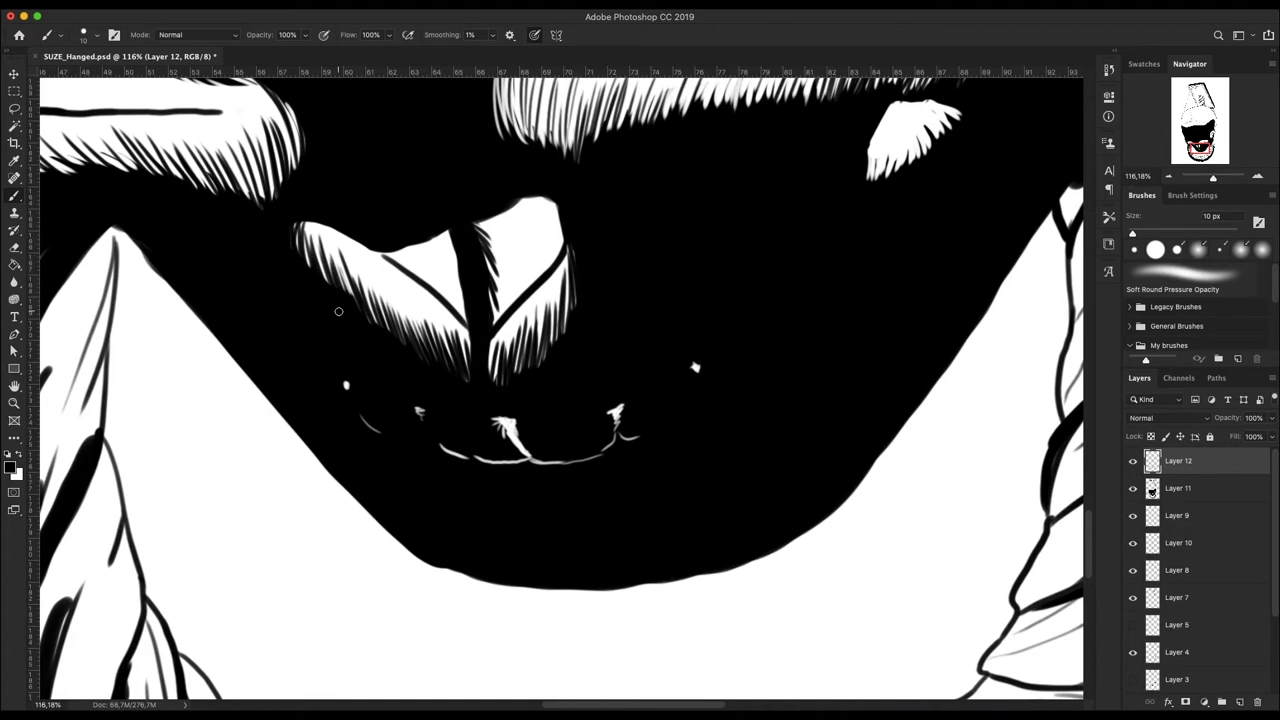
Step: Add white hatch lines above the right eyebrow, then check the brush size options
scroll(338, 311, "down", 5)
scroll(665, 316, "up", 5)
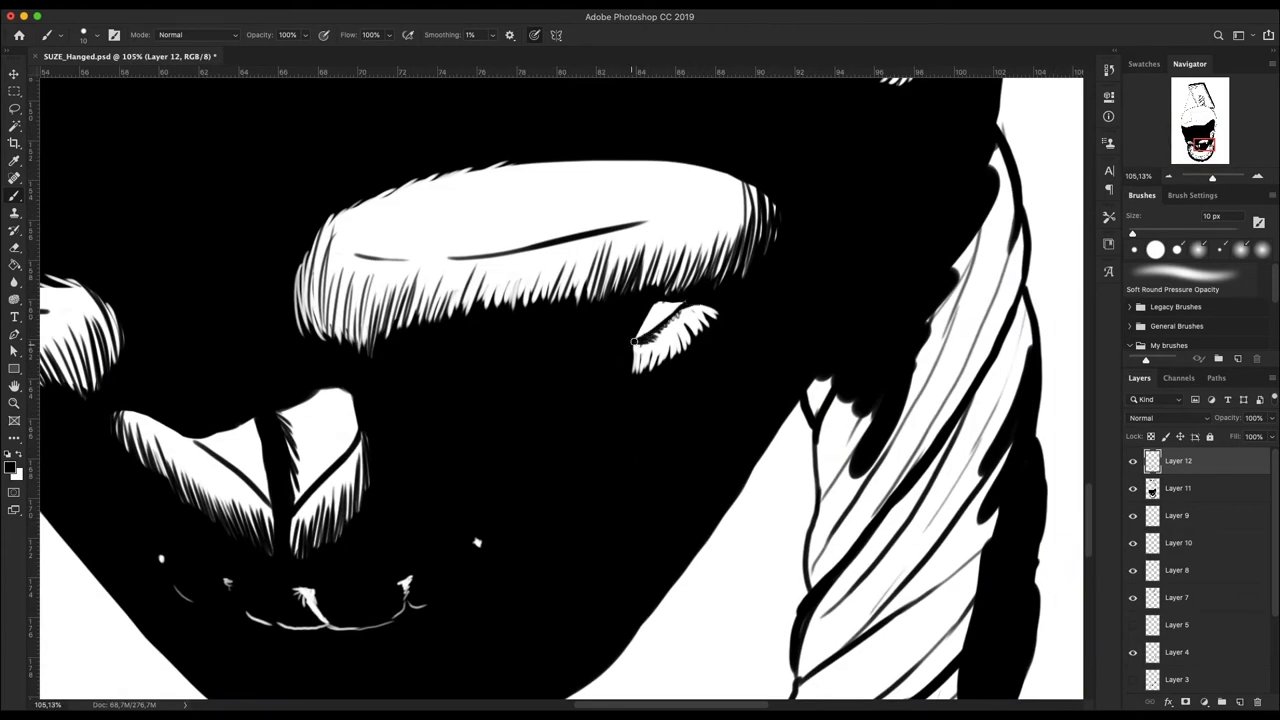
scroll(703, 320, "down", 5)
scroll(646, 368, "up", 4)
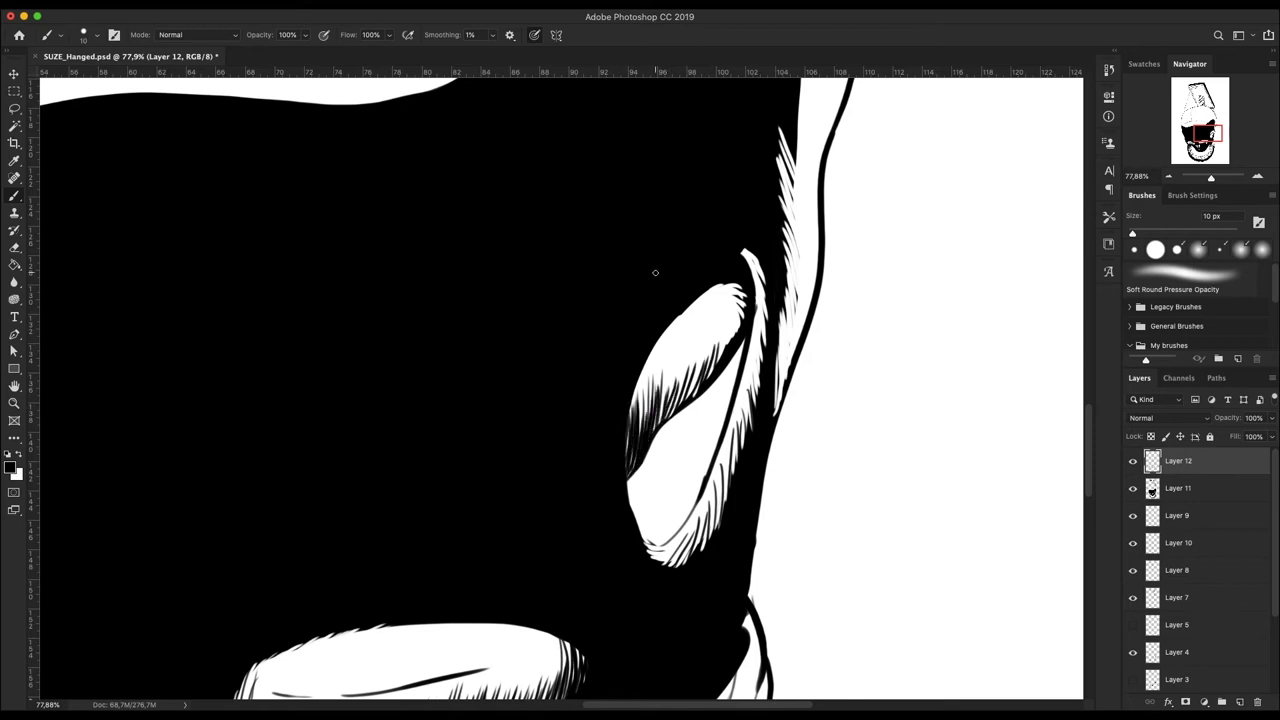
left_click_drag(1211, 178, 1203, 180)
scroll(525, 545, "up", 5)
left_click_drag(522, 430, 590, 408)
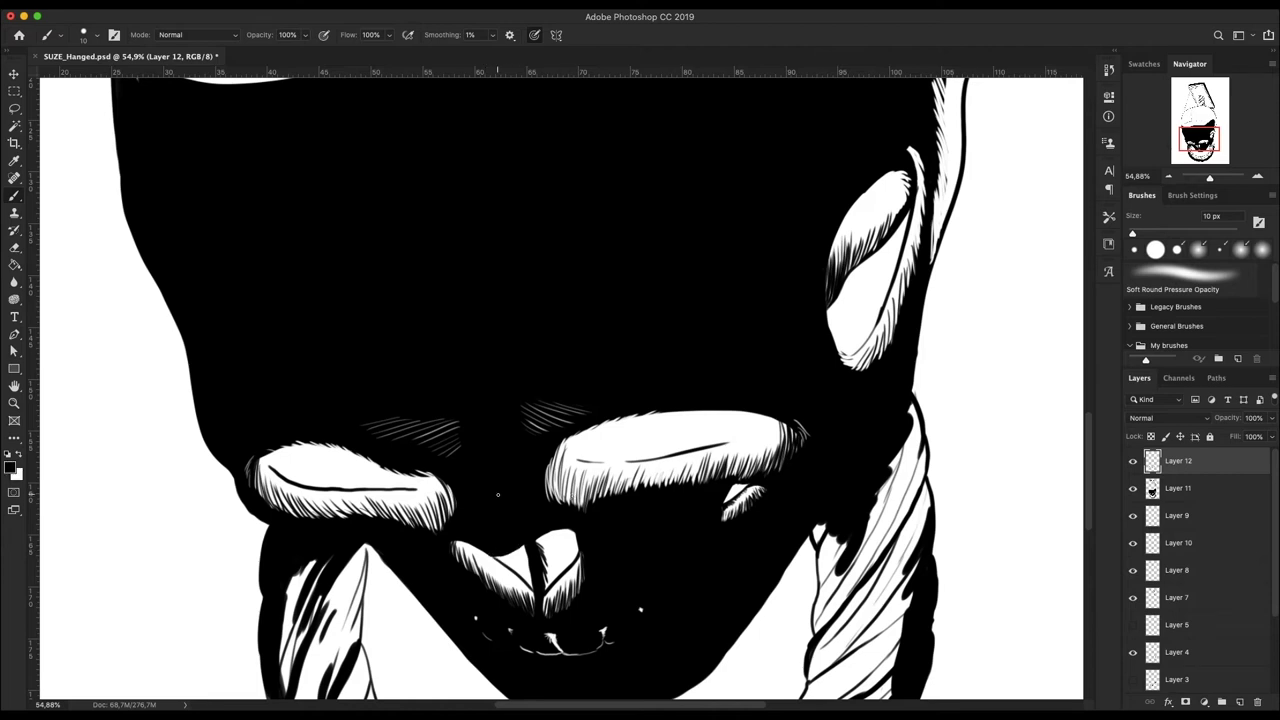
scroll(497, 494, "down", 5)
scroll(497, 494, "up", 5)
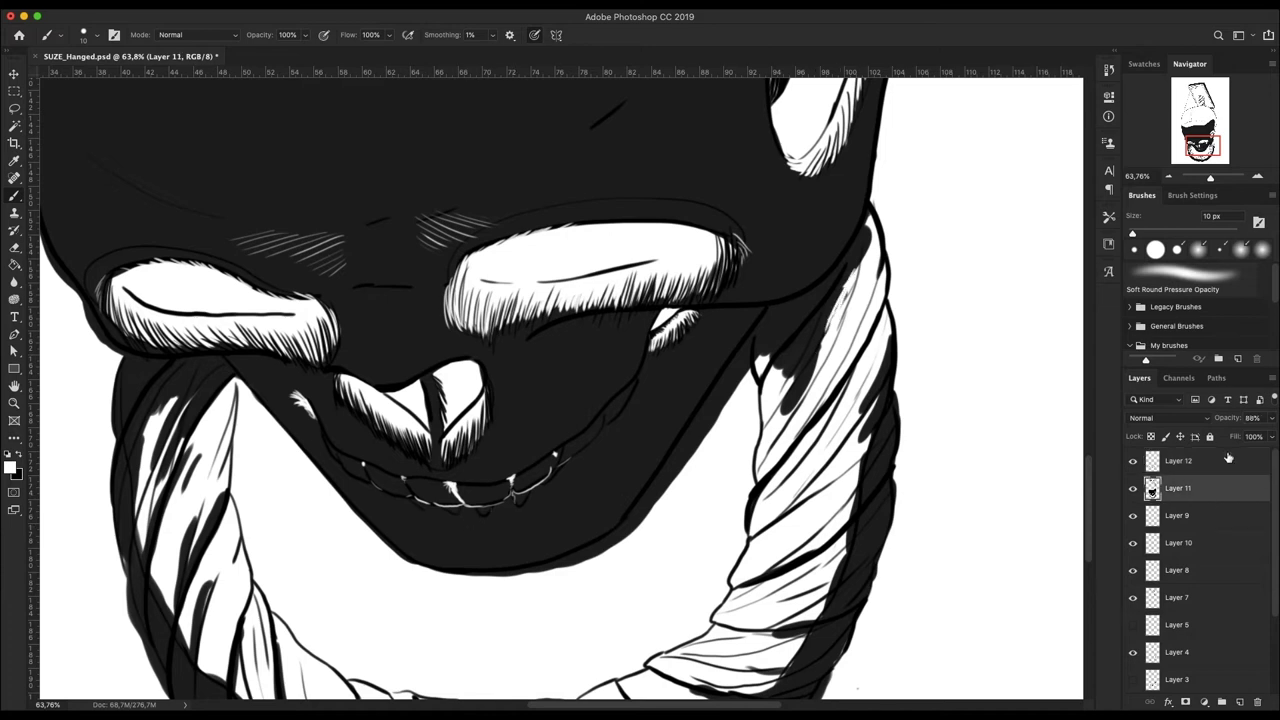
scroll(469, 527, "down", 5)
scroll(557, 307, "up", 4)
right_click(580, 220)
key("Return")
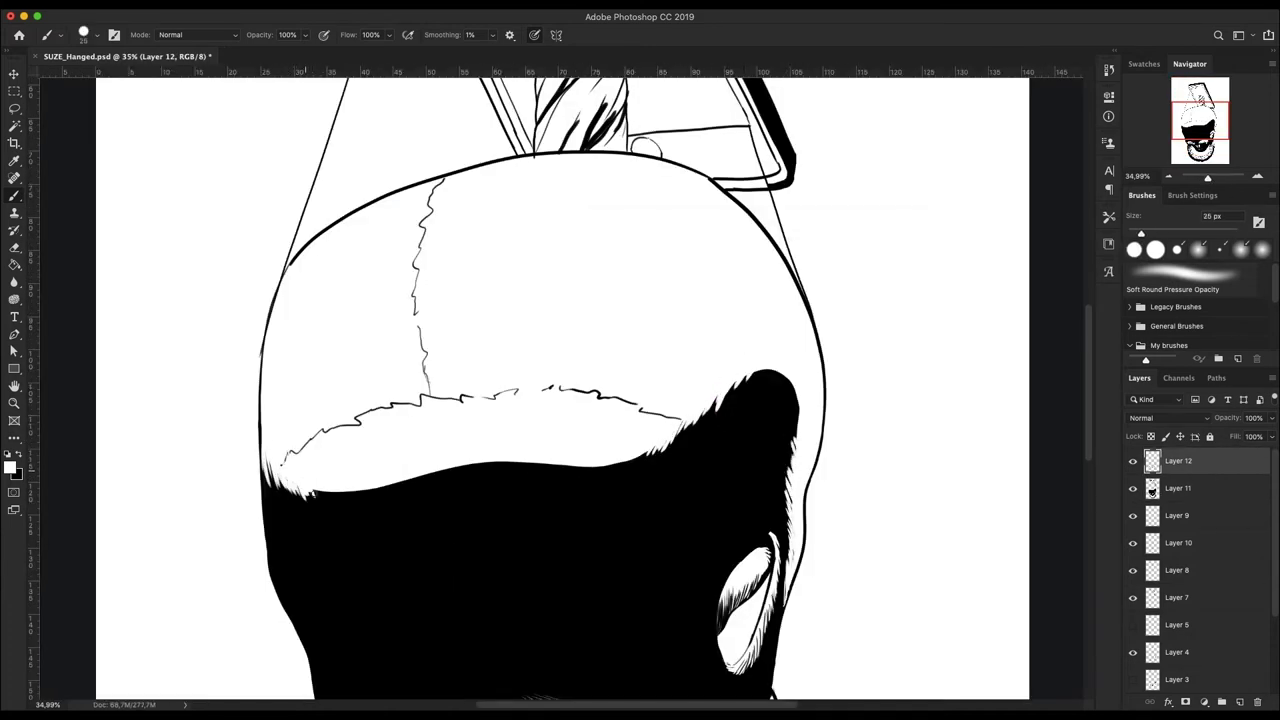
Step: On Layer 12, enlarge the brush to 20 px and add strokes at the black mass's right edge
left_click_drag(1210, 177, 1206, 178)
scroll(568, 599, "up", 5)
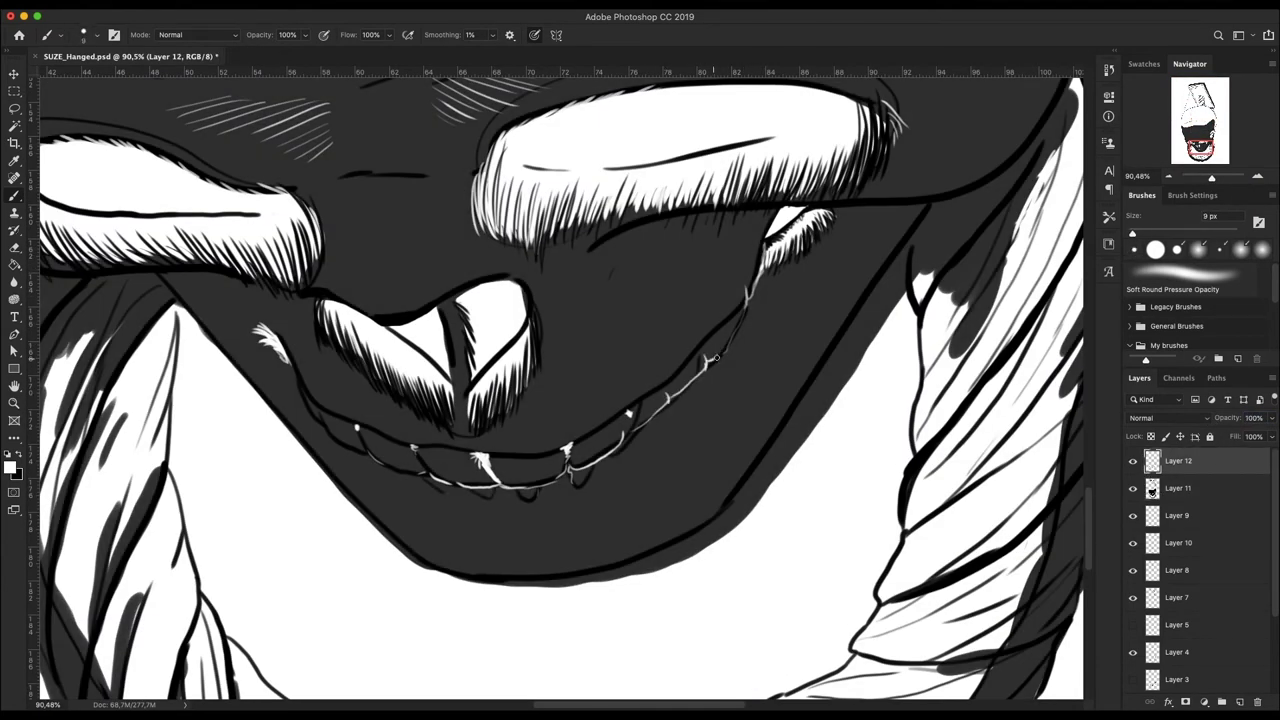
scroll(716, 357, "down", 5)
left_click(1178, 488)
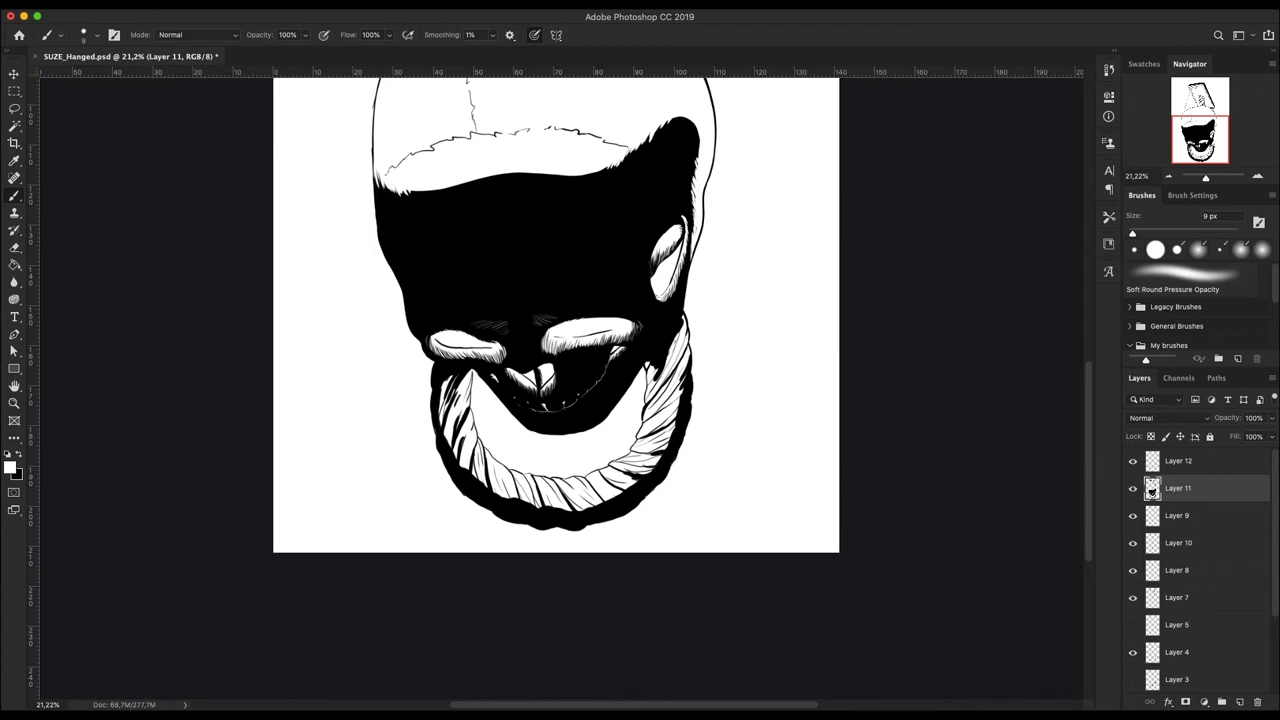
scroll(171, 400, "up", 5)
key("alt+]")
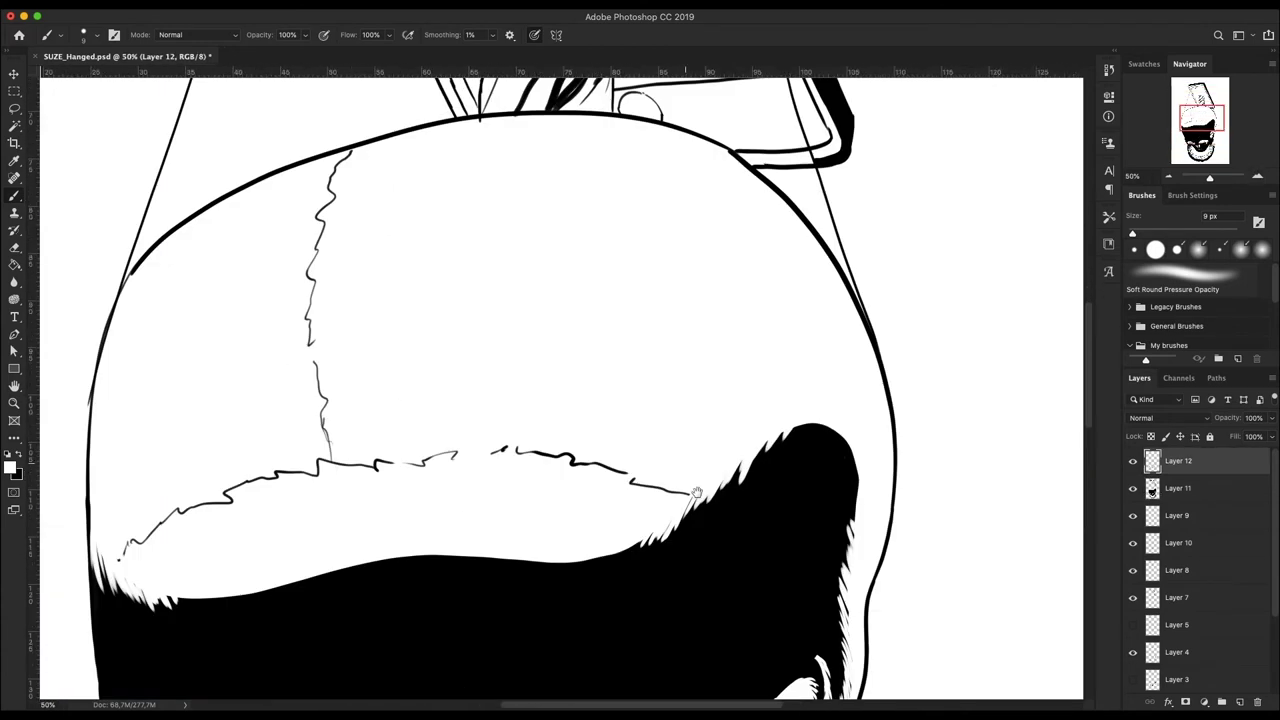
scroll(171, 400, "up", 3)
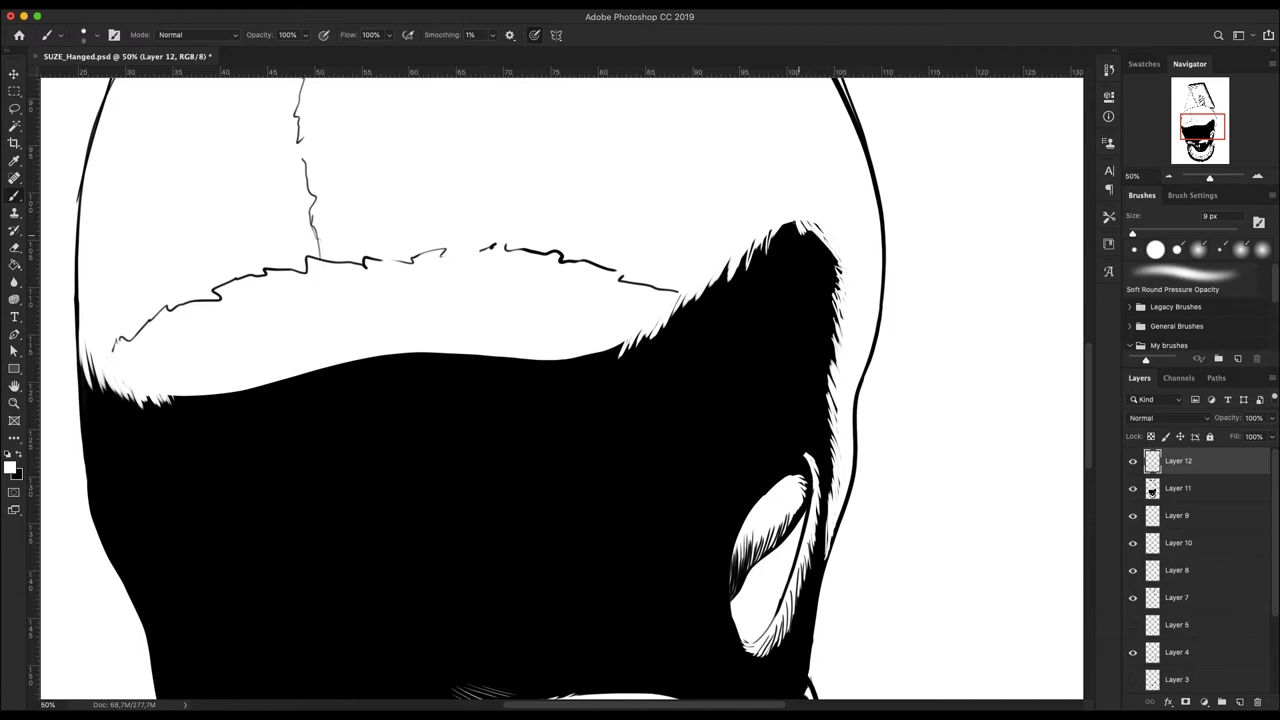
scroll(766, 177, "down", 3)
scroll(760, 300, "up", 3)
key("]")
key("]")
mouse_move(870, 360)
left_mouse_down()
mouse_move(900, 450)
mouse_move(900, 500)
left_mouse_up()
Step: Switch to white and cut hatch strokes into the black mass's top edge
key("x")
left_click_drag(205, 535, 225, 558)
left_click_drag(565, 500, 548, 534)
left_click_drag(630, 494, 585, 536)
left_click_drag(535, 497, 515, 530)
left_click_drag(432, 497, 400, 530)
left_click_drag(262, 538, 240, 556)
Step: Add more white hatching along the black mass's upper edge across the forehead
left_click_drag(480, 494, 472, 548)
mouse_move(532, 497)
left_mouse_down()
mouse_move(516, 546)
mouse_move(446, 538)
left_mouse_up()
left_click_drag(620, 497, 540, 536)
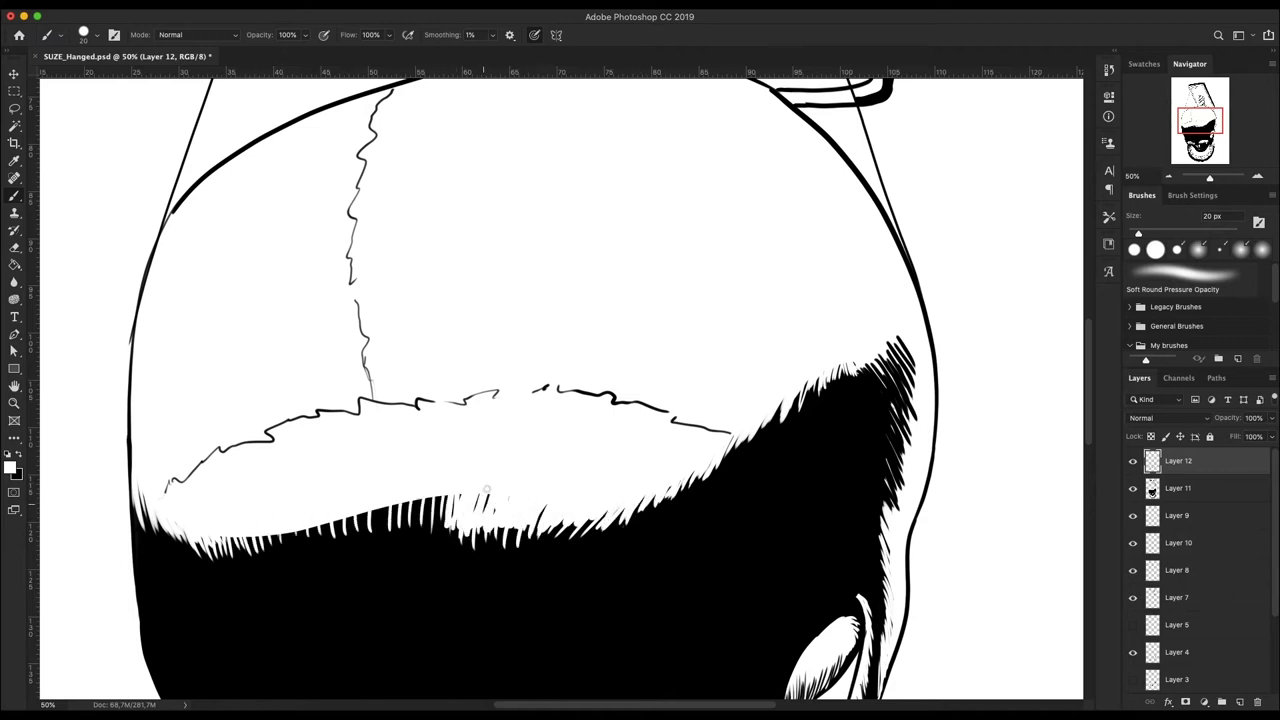
left_click_drag(439, 481, 355, 528)
left_click_drag(330, 505, 245, 555)
left_click_drag(495, 490, 485, 525)
Step: Hatch the rope's right side, left side and bottom curve
left_click_drag(1209, 178, 1207, 182)
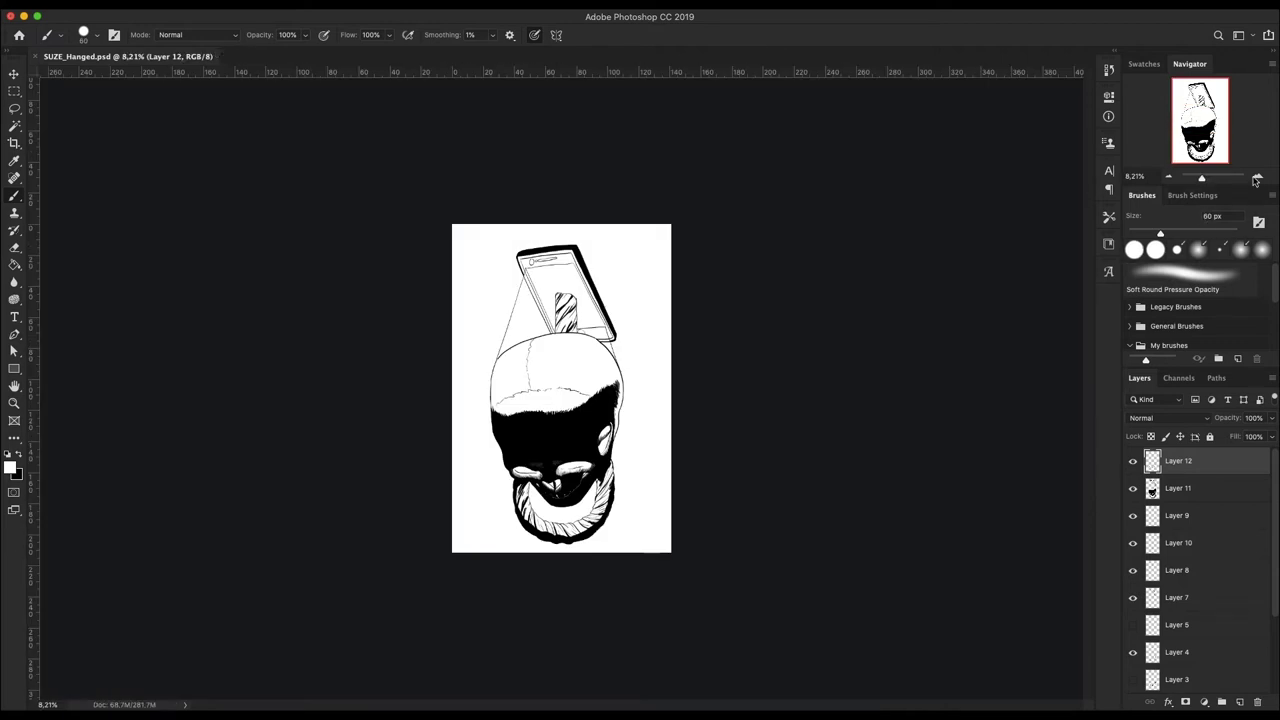
scroll(695, 343, "down", 3)
left_click_drag(687, 454, 705, 500)
left_click_drag(640, 560, 620, 505)
mouse_move(395, 445)
left_mouse_down()
mouse_move(405, 510)
mouse_move(440, 555)
left_mouse_up()
mouse_move(465, 560)
left_mouse_down()
mouse_move(495, 580)
mouse_move(601, 597)
left_mouse_up()
Step: Hide Layer 11, enlarge the brush, and paint the phone's top-left corner and thick inner right edge black
scroll(601, 597, "down", 5)
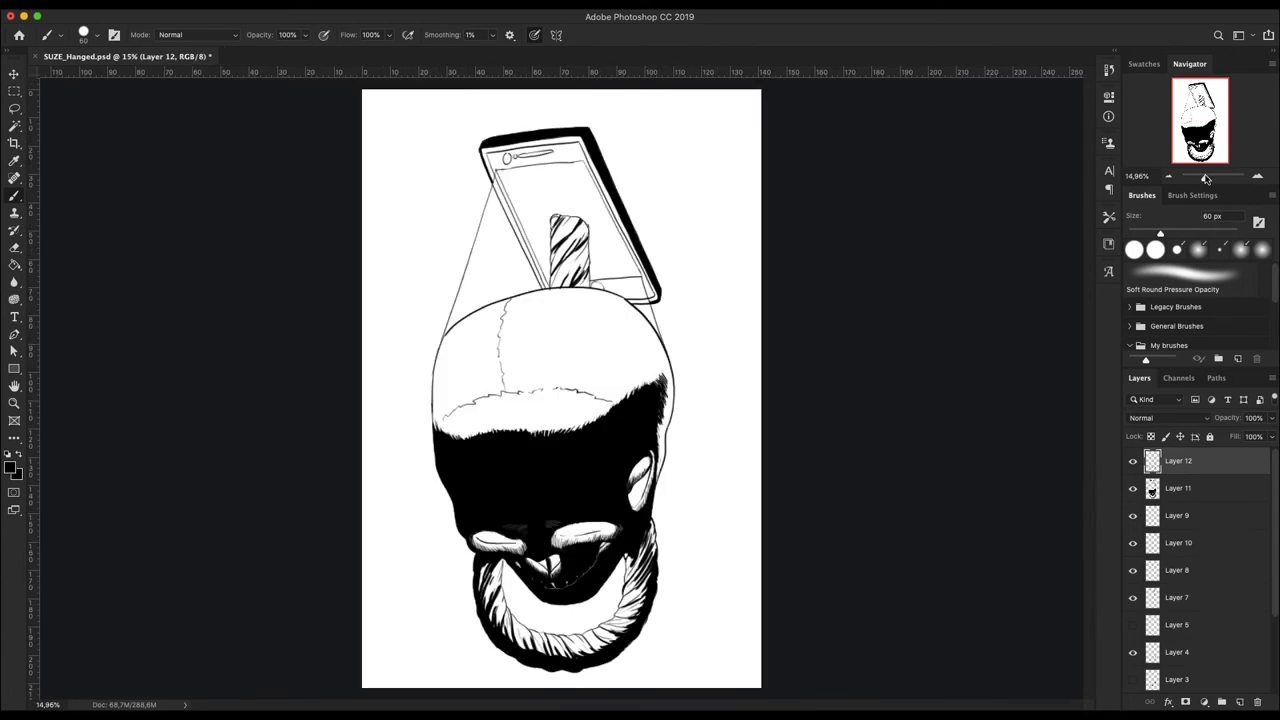
left_click(1133, 488)
scroll(560, 400, "up", 5)
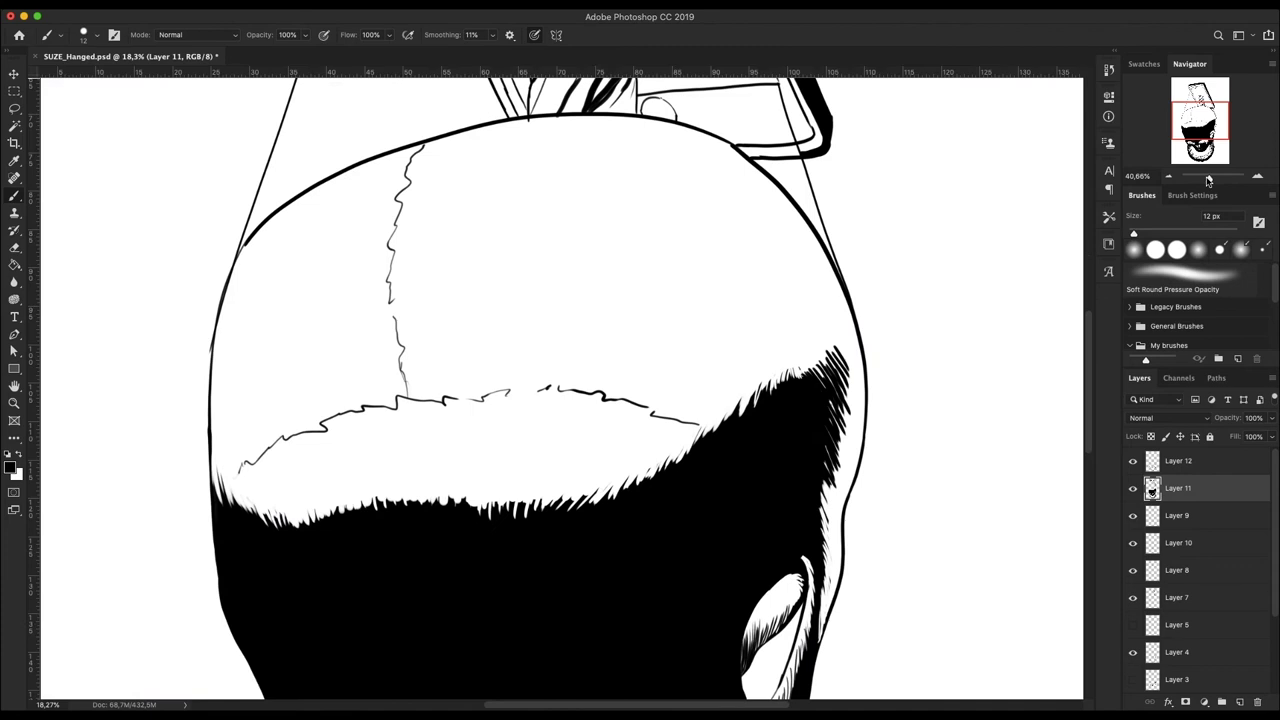
right_click(454, 116)
key("bracketright")
left_click_drag(352, 240, 362, 262)
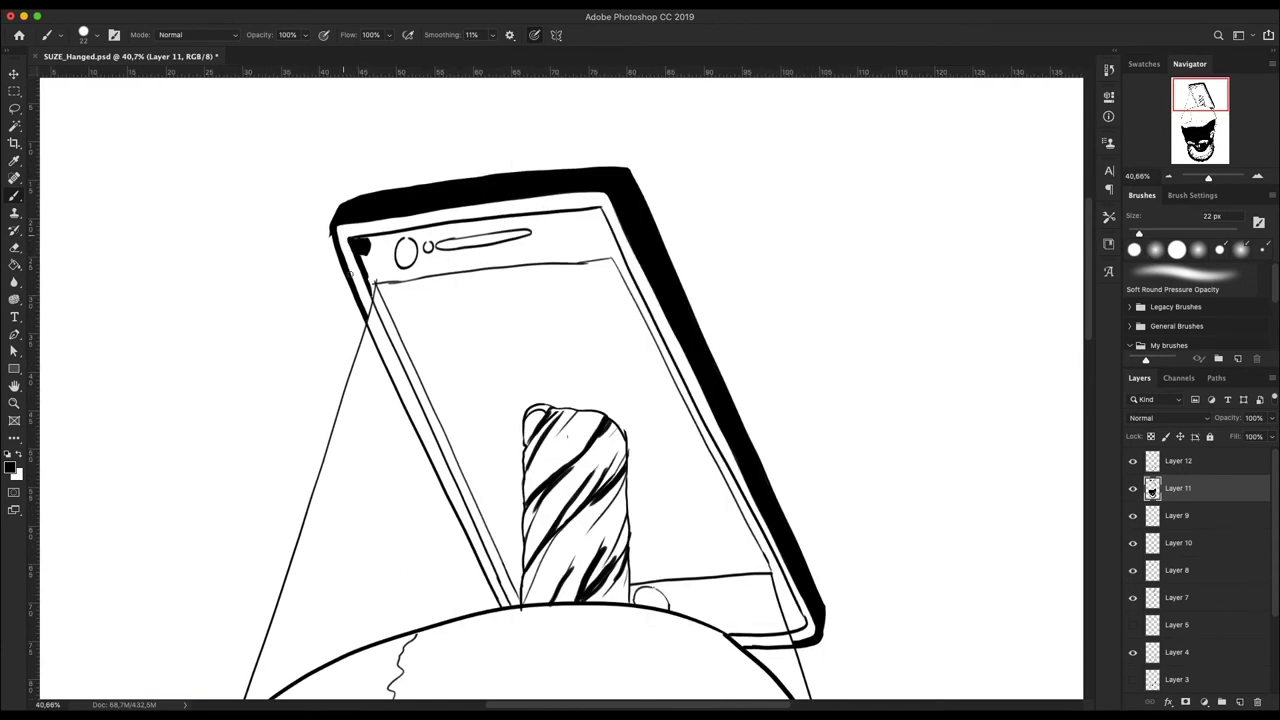
left_click_drag(610, 247, 665, 356)
left_click_drag(620, 278, 792, 630)
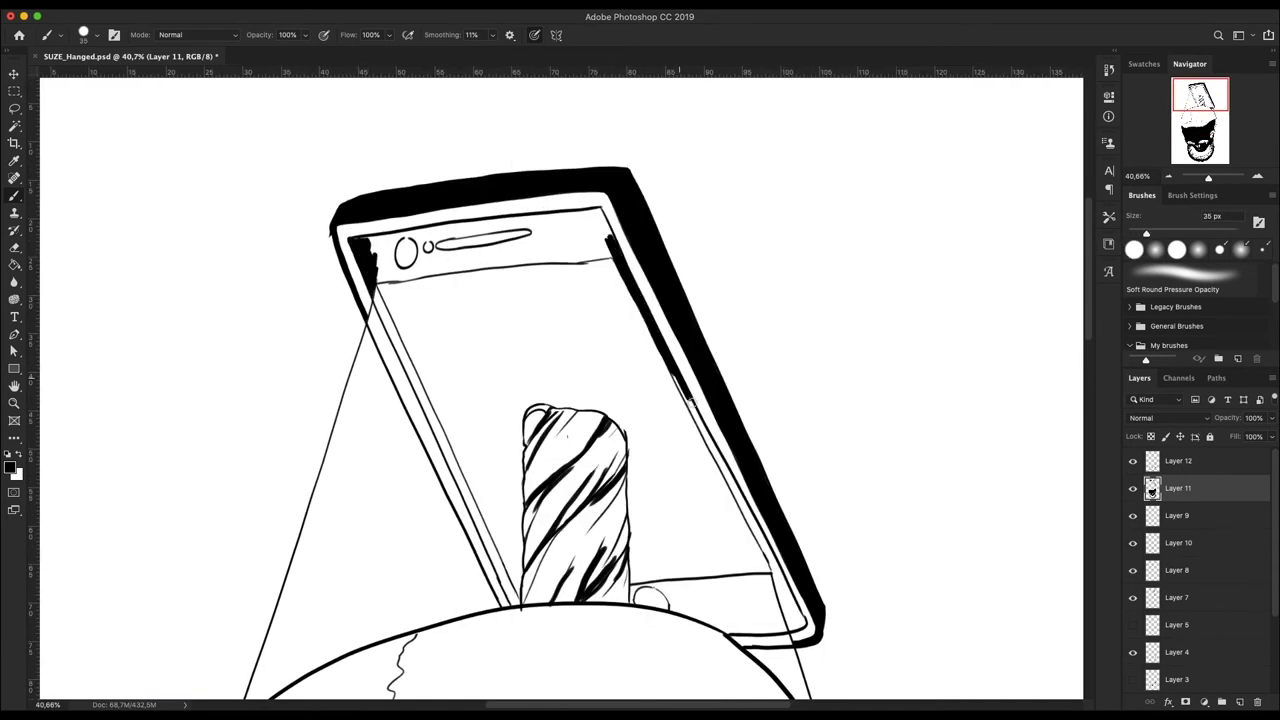
Step: Paint a thick black bar across the phone's top, leaving the speaker slot white, then fit the view
left_click_drag(612, 250, 440, 262)
left_click_drag(536, 262, 378, 282)
left_click_drag(612, 260, 378, 284)
mouse_move(452, 264)
left_mouse_down()
mouse_move(420, 250)
mouse_move(390, 266)
mouse_move(500, 226)
mouse_move(600, 212)
mouse_move(604, 246)
left_mouse_up()
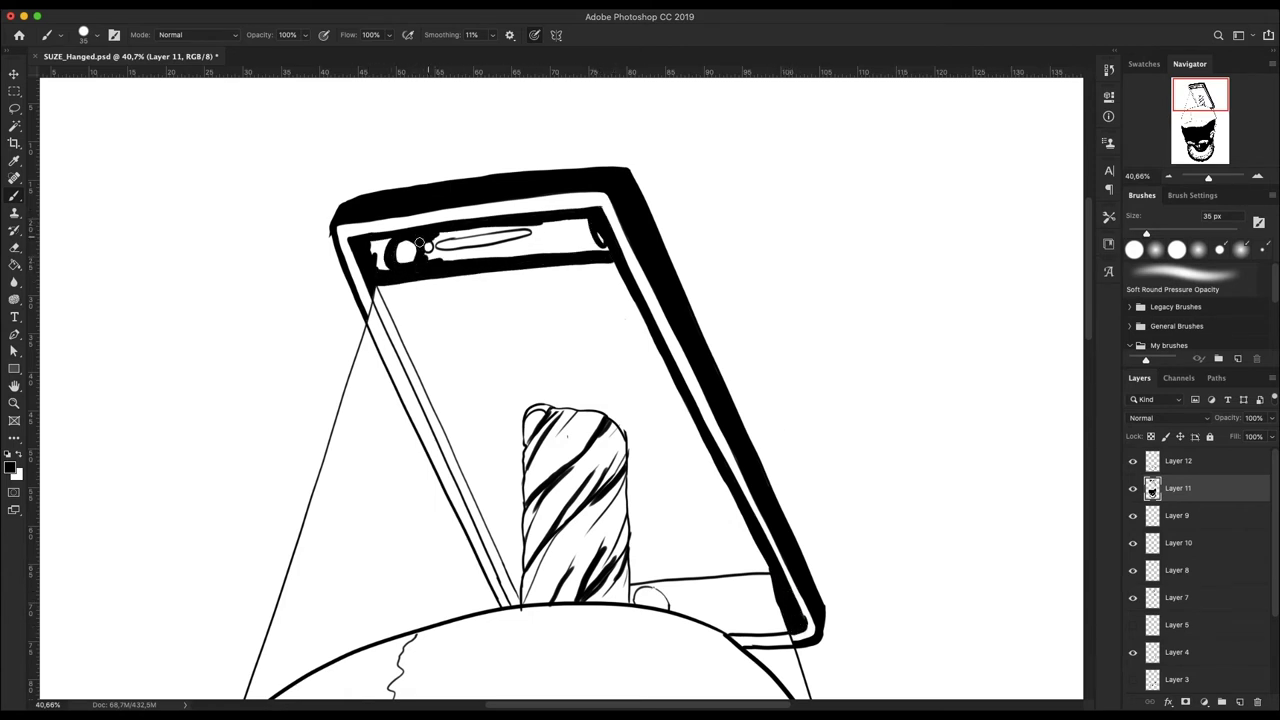
mouse_move(430, 246)
left_mouse_down()
mouse_move(550, 240)
mouse_move(600, 216)
mouse_move(532, 236)
mouse_move(383, 236)
left_mouse_up()
key("ctrl+0")
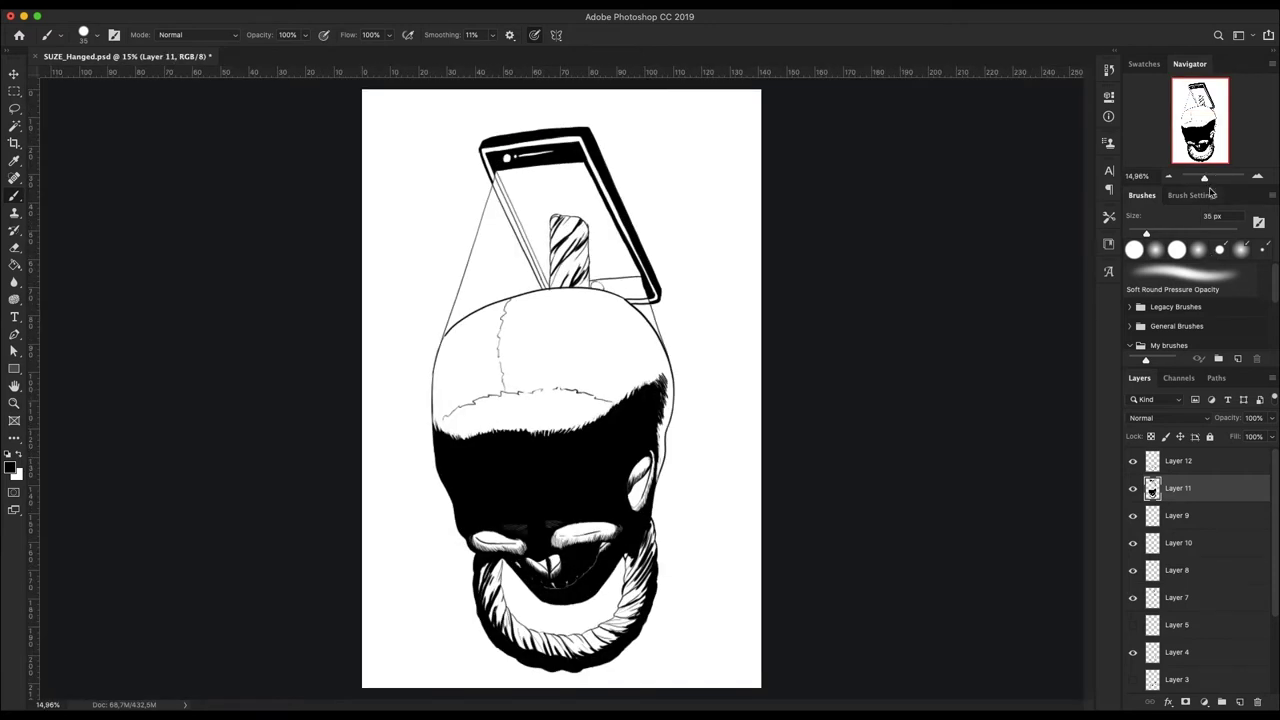
Step: Hatch the rope piece above the skull and along the rope's right side in black
scroll(579, 235, "up", 5)
left_click_drag(534, 392, 482, 506)
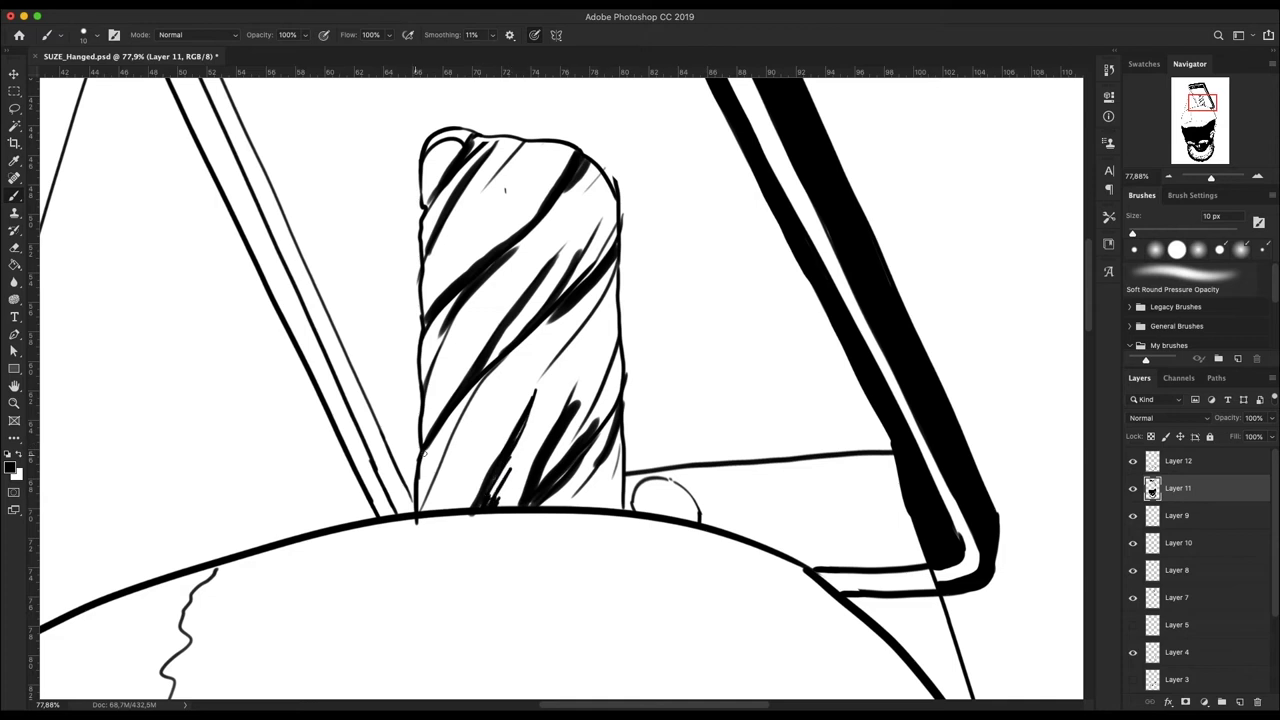
left_click_drag(446, 432, 418, 508)
left_click_drag(490, 370, 454, 426)
left_click_drag(460, 450, 422, 510)
left_click_drag(626, 462, 602, 510)
mouse_move(622, 404)
left_mouse_down()
mouse_move(570, 476)
mouse_move(546, 480)
left_mouse_up()
left_click_drag(620, 262, 570, 336)
left_click_drag(596, 226, 550, 266)
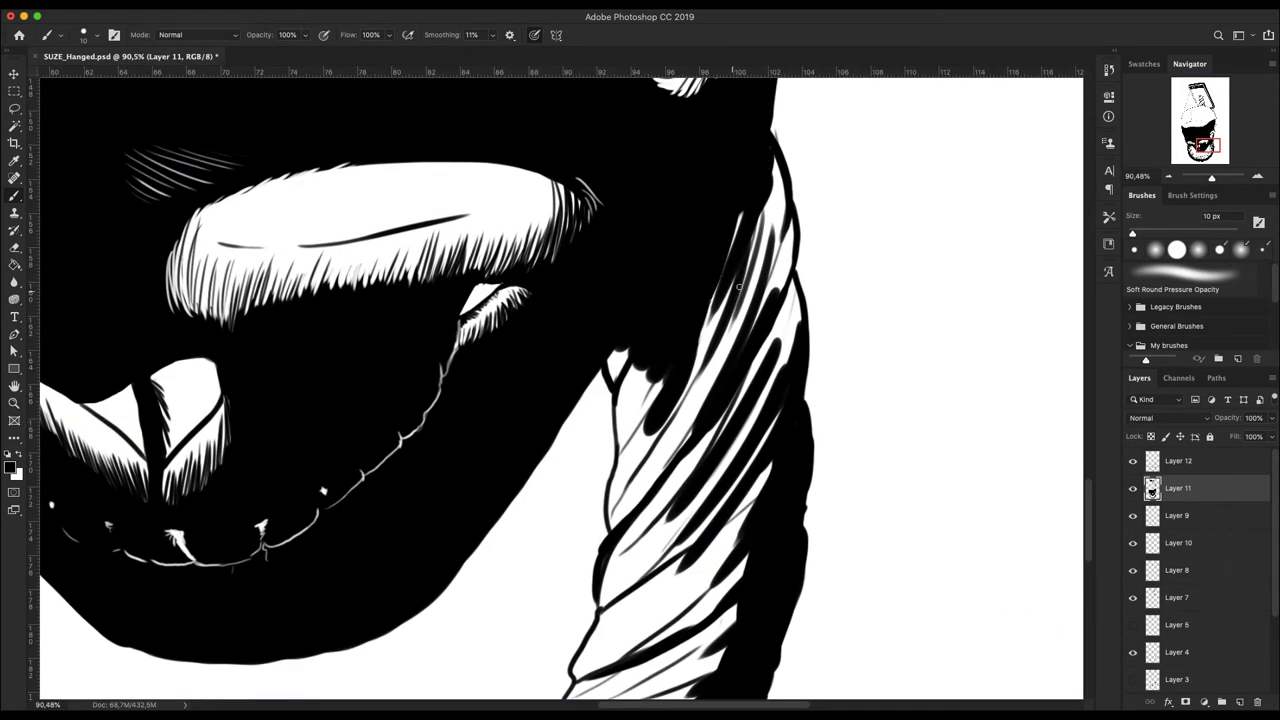
Step: Hatch diagonally across the right rope strand and densely along the left strand
left_click_drag(722, 318, 636, 426)
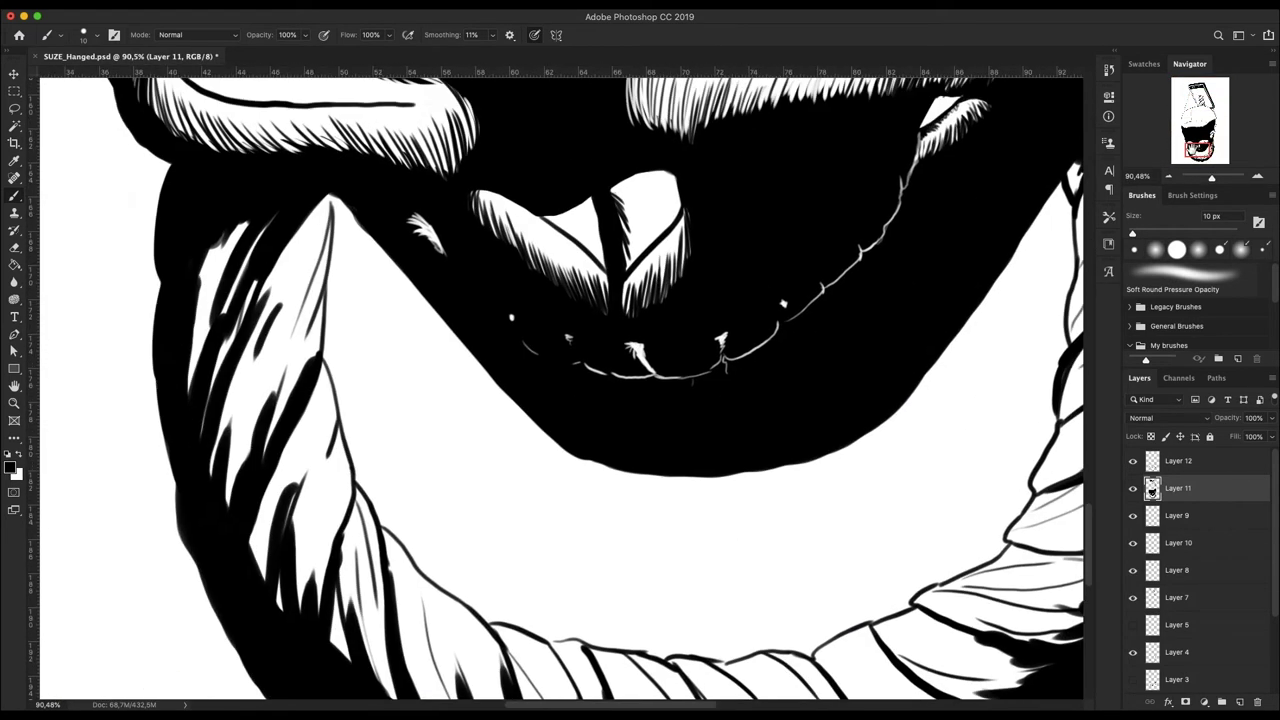
mouse_move(240, 225)
left_mouse_down()
mouse_move(200, 330)
mouse_move(195, 395)
left_mouse_up()
left_click_drag(250, 280, 210, 478)
left_click_drag(256, 364, 222, 508)
left_click_drag(332, 194, 288, 352)
left_click_drag(316, 466, 278, 615)
left_click_drag(266, 490, 259, 589)
left_click_drag(360, 495, 338, 640)
left_click_drag(382, 546, 352, 680)
Step: Hatch the lower-left part of the rope loop and the lower-right stretch of rope
scroll(620, 600, "down", 5)
mouse_move(777, 513)
left_mouse_down()
mouse_move(657, 313)
mouse_move(682, 358)
left_mouse_up()
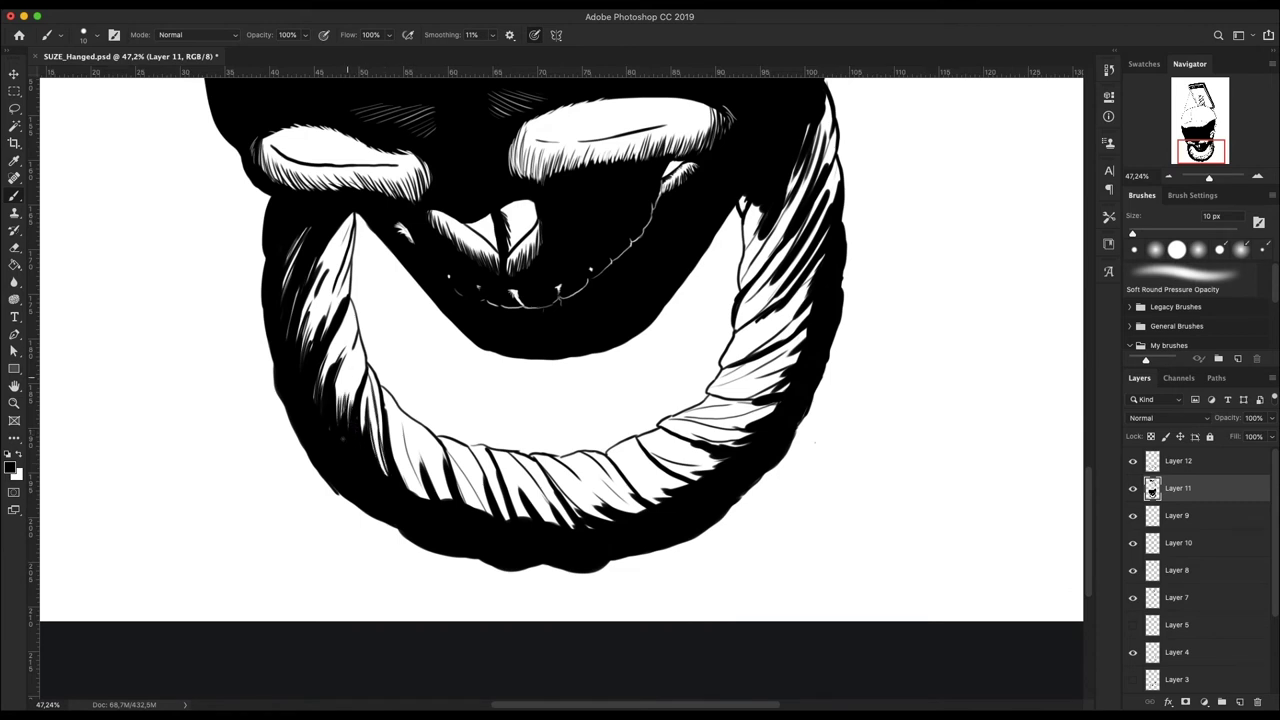
left_click_drag(376, 425, 384, 475)
left_click_drag(397, 449, 413, 495)
left_click_drag(430, 471, 446, 503)
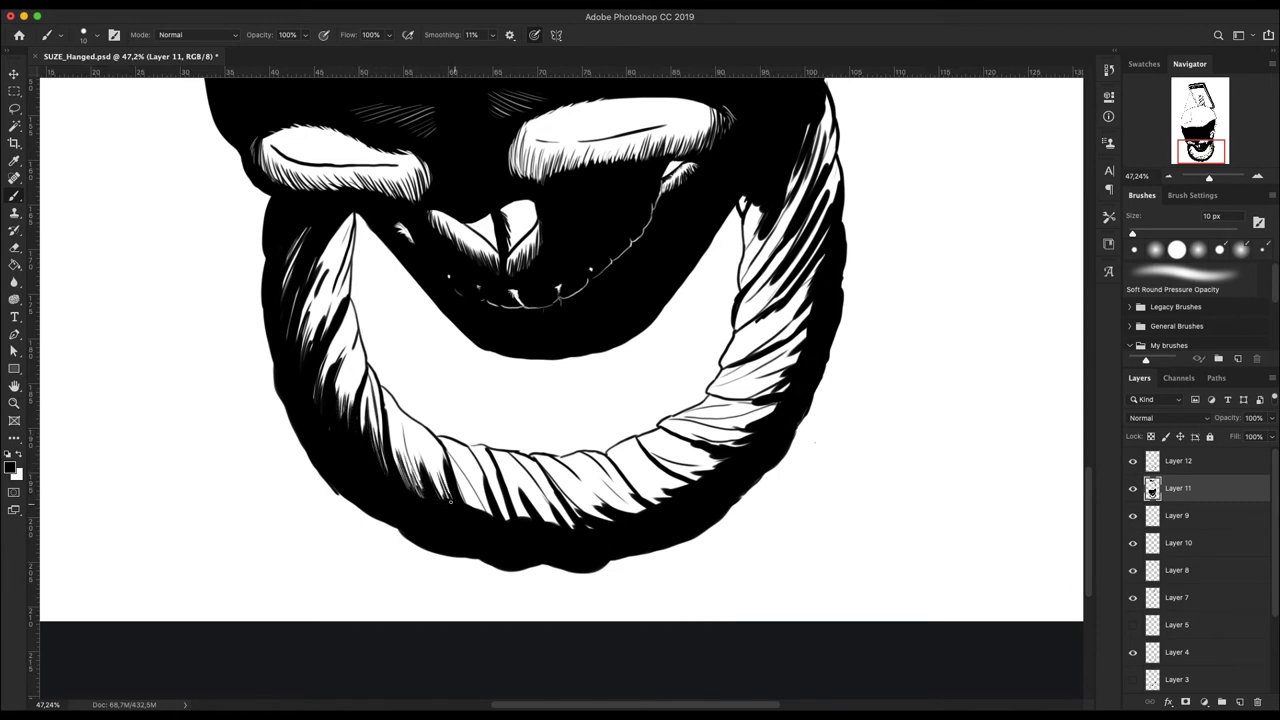
mouse_move(812, 168)
left_mouse_down()
mouse_move(786, 224)
mouse_move(754, 384)
left_mouse_up()
mouse_move(792, 378)
left_mouse_down()
mouse_move(732, 398)
mouse_move(742, 414)
mouse_move(692, 426)
left_mouse_up()
mouse_move(760, 418)
left_mouse_down()
mouse_move(702, 438)
mouse_move(658, 476)
left_mouse_up()
Step: Hatch leftward along the bottom of the rope loop to its middle
left_click_drag(710, 454, 598, 488)
left_click_drag(608, 518, 574, 480)
mouse_move(572, 526)
left_mouse_down()
mouse_move(540, 482)
mouse_move(516, 476)
left_mouse_up()
mouse_move(530, 520)
left_mouse_down()
mouse_move(502, 472)
mouse_move(460, 460)
left_mouse_up()
left_click_drag(484, 512, 452, 462)
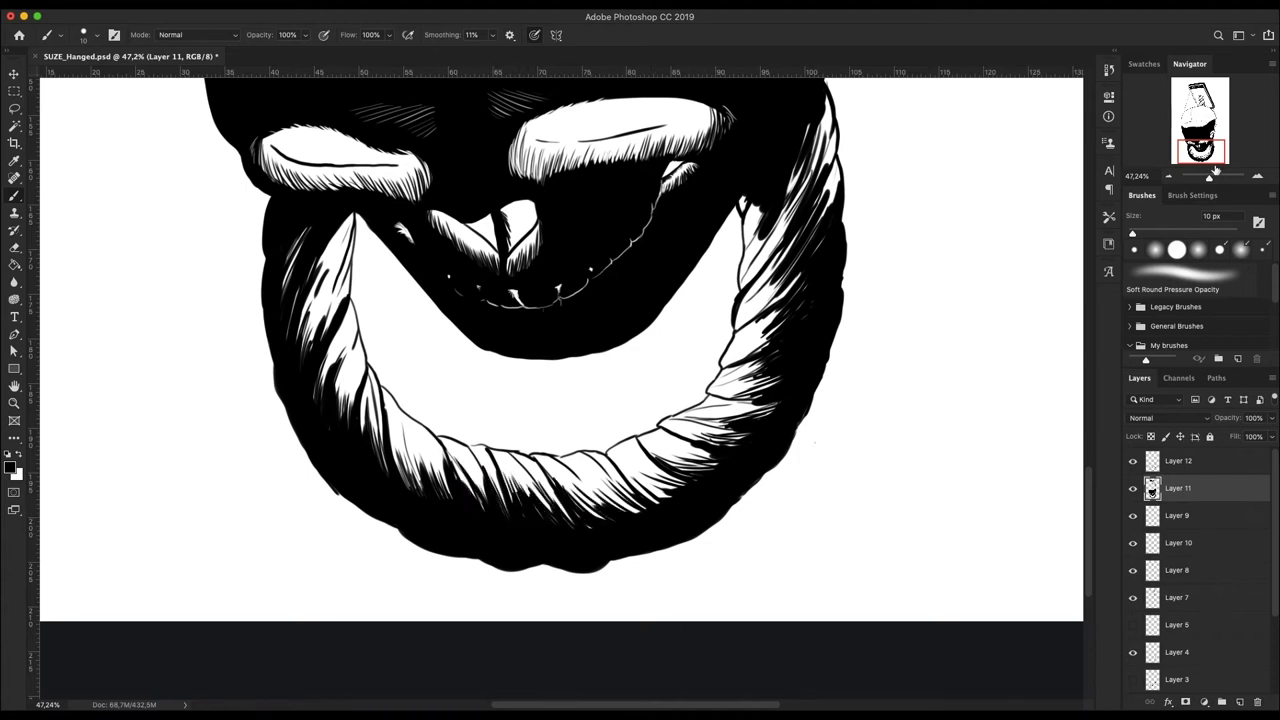
Step: Enlarge the brush to 20 px, fit the image, and set white for painting on Layer 12
left_click_drag(1211, 176, 1207, 176)
key("bracketright")
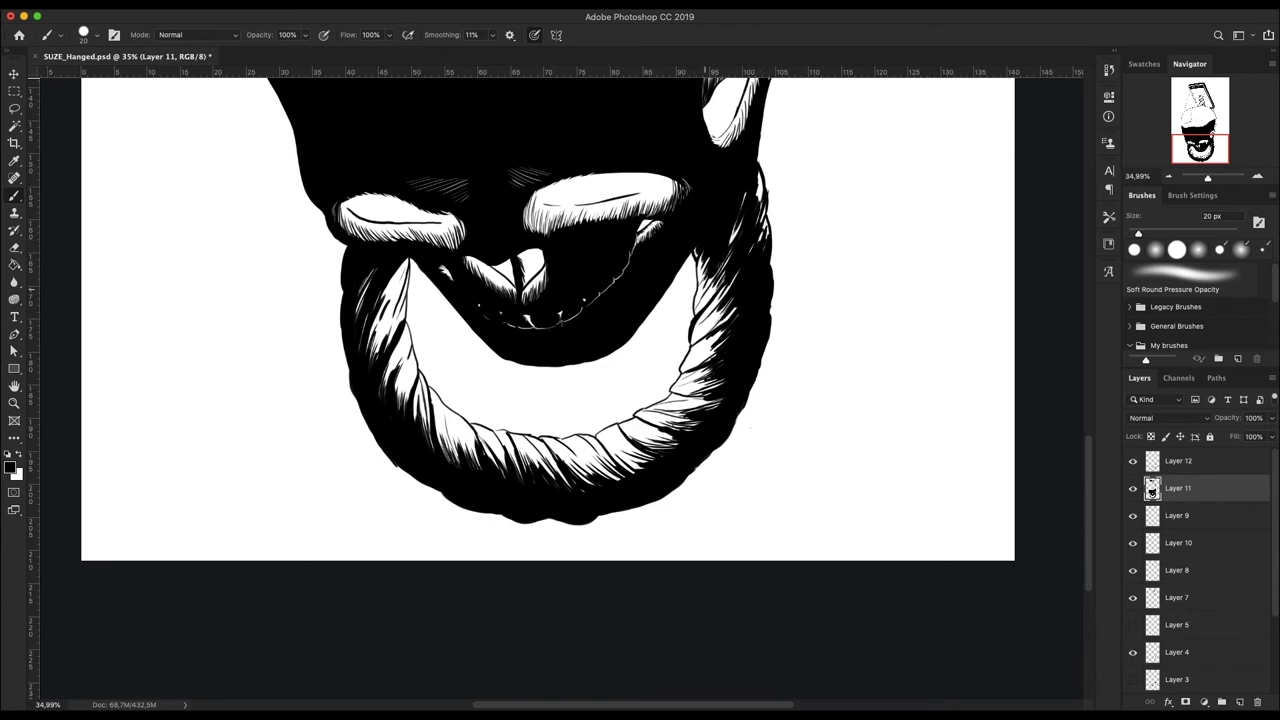
key("ctrl+0")
left_click(1178, 460)
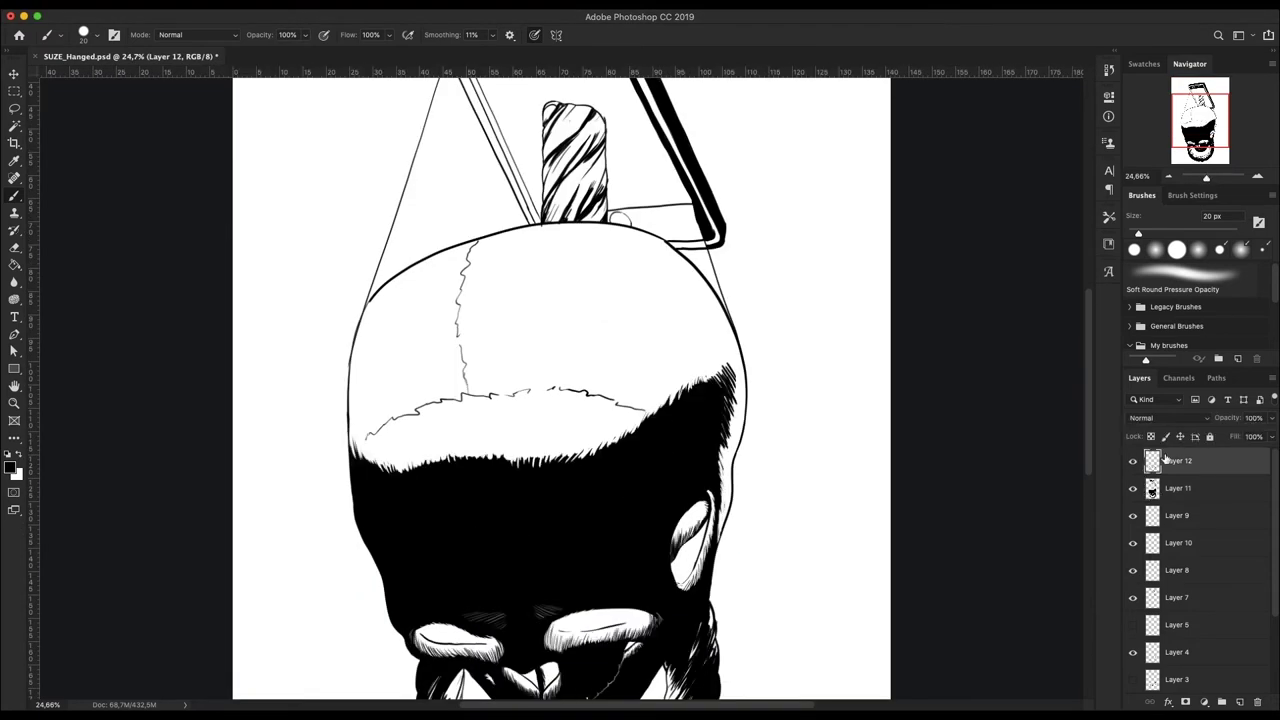
key("x")
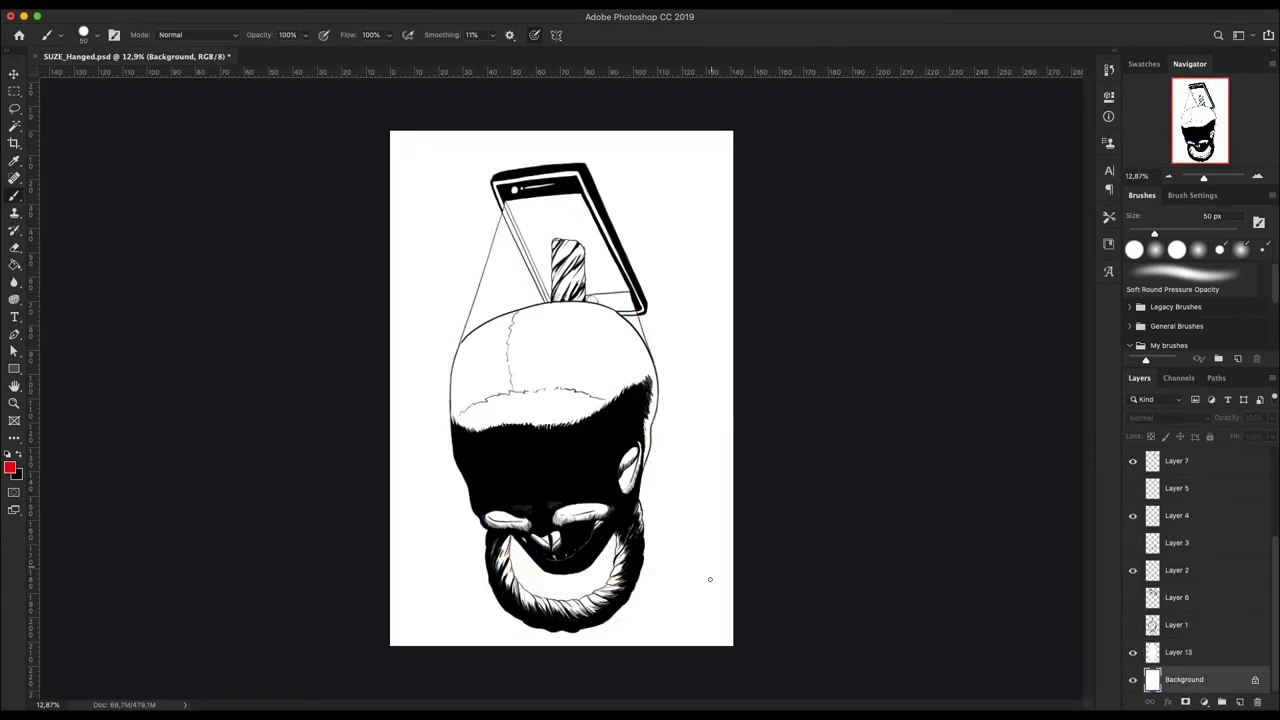
Step: Fill the white background with red using the Paint Bucket (G)
key("g")
left_click(710, 579)
scroll(1196, 650, "up", 5)
left_click(1210, 462)
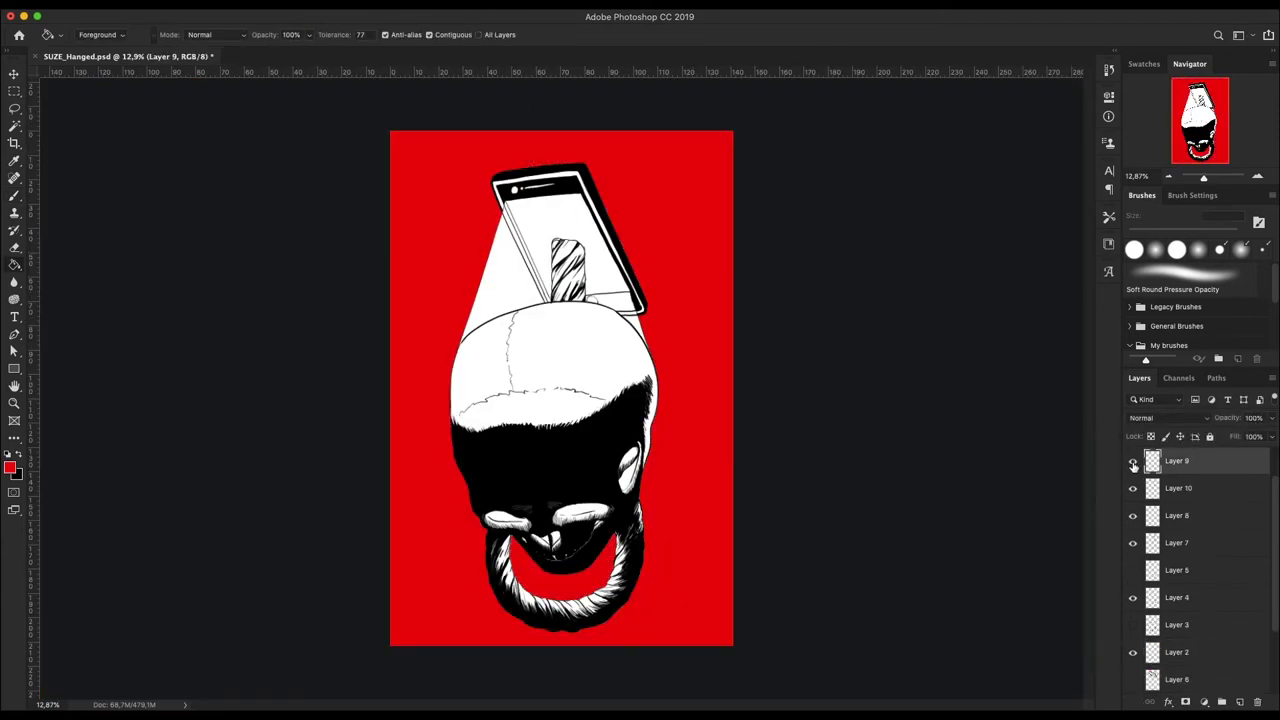
Step: Return to Layer 12 with the white Brush and bring the skull top into view
key("alt+bracketleft")
key("alt+bracketleft")
left_click(1210, 462)
scroll(555, 200, "up", 5)
key("x")
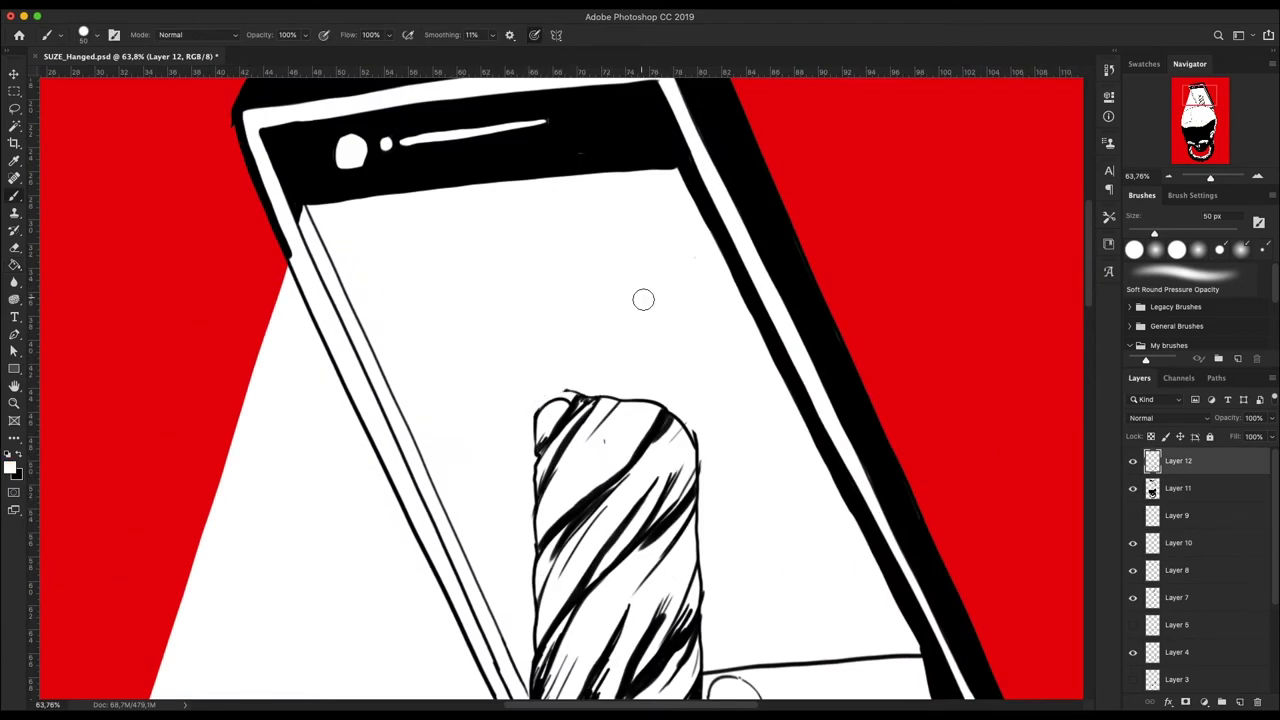
key("b")
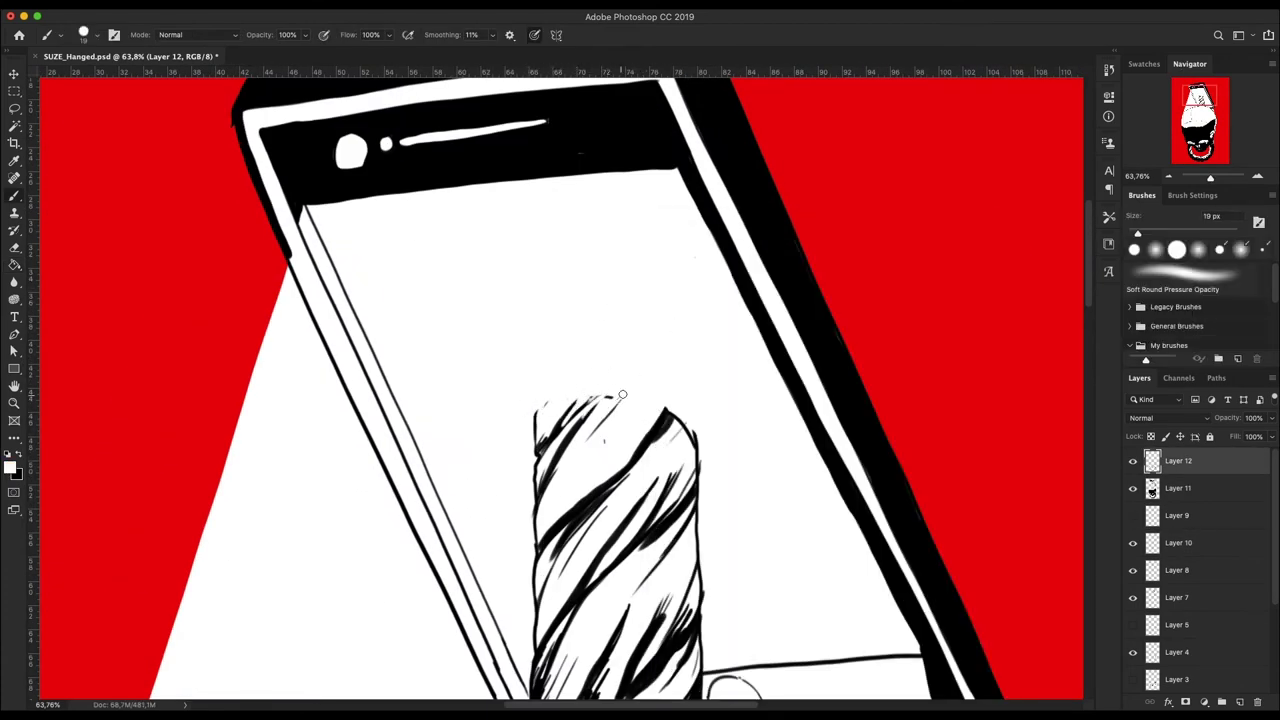
left_click_drag(674, 407, 585, 485)
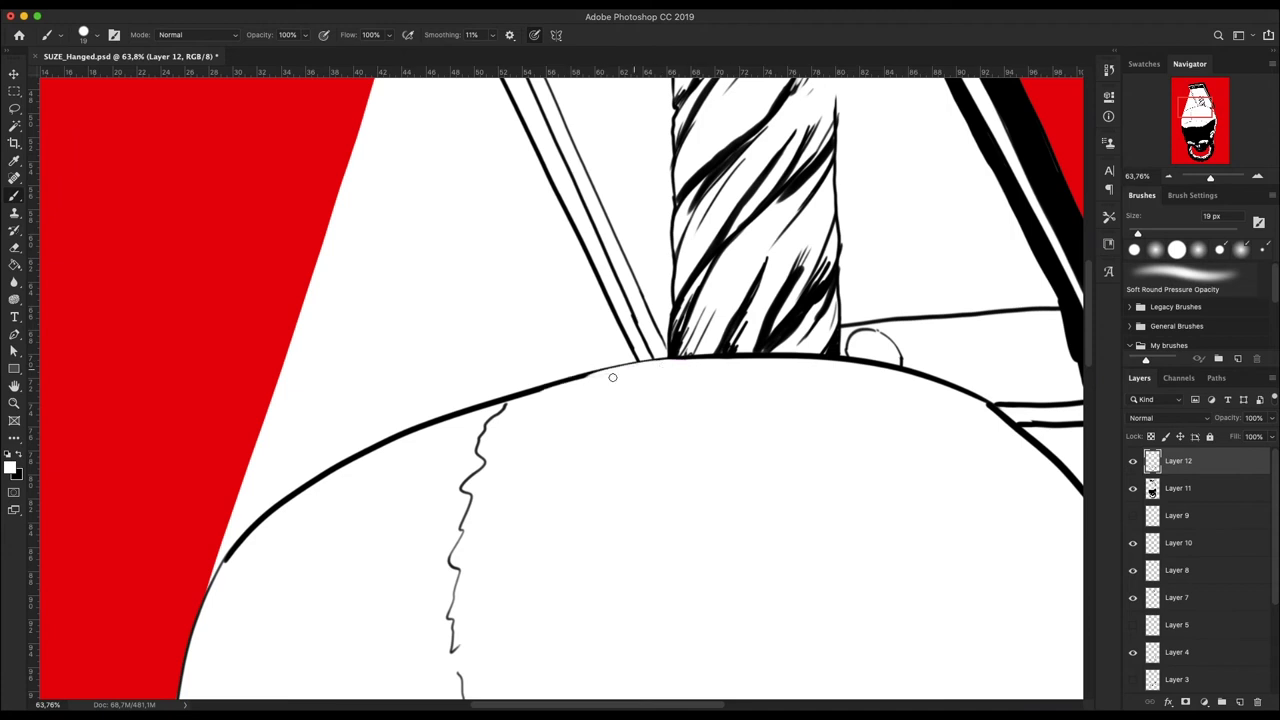
Step: Thin the thick black outline across the skull top and right edge with white paint
left_click_drag(481, 407, 233, 561)
mouse_move(654, 363)
left_mouse_down()
mouse_move(888, 366)
mouse_move(480, 370)
left_mouse_up()
mouse_move(425, 292)
left_mouse_down()
mouse_move(548, 458)
mouse_move(722, 395)
left_mouse_up()
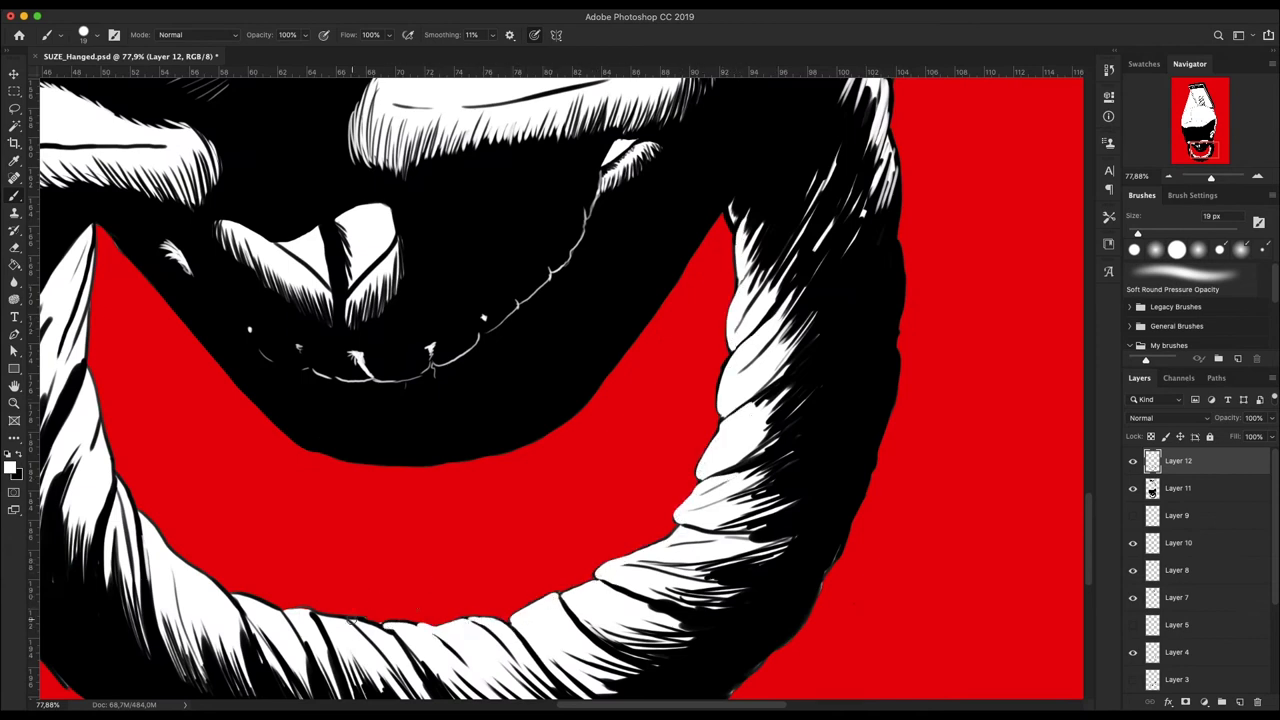
left_click_drag(118, 483, 348, 393)
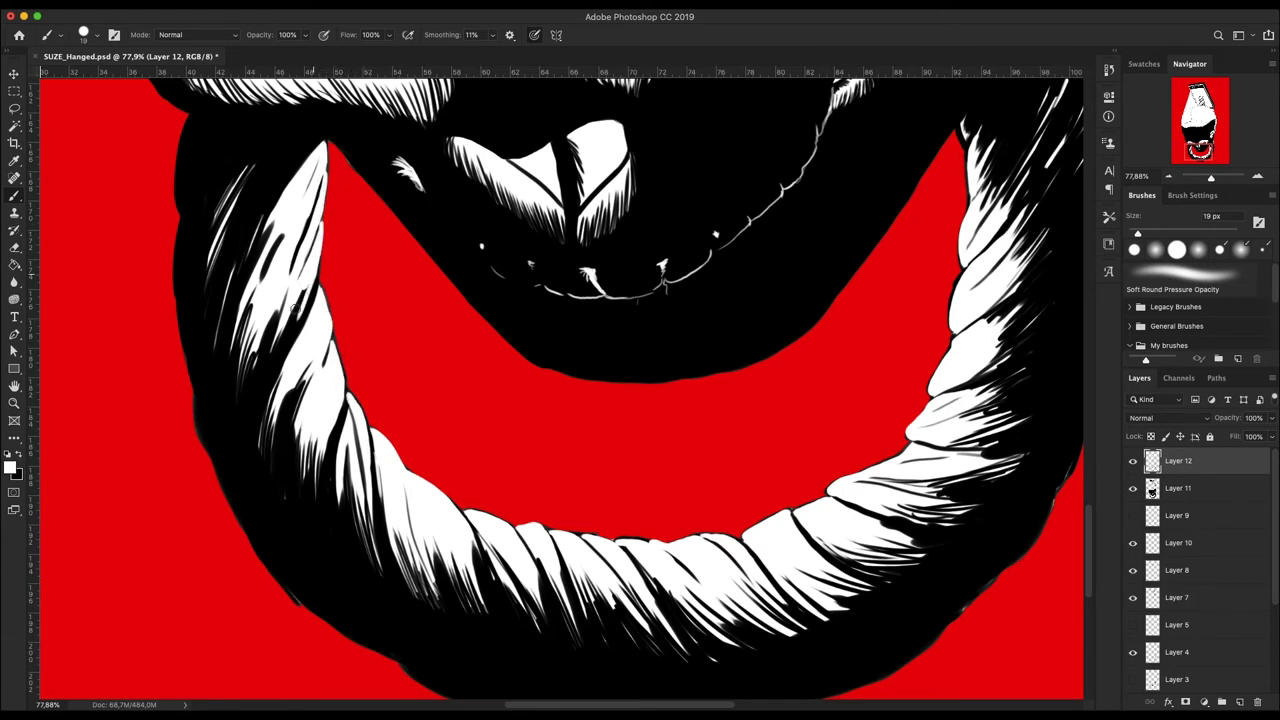
Step: Fit the artwork, zoom to the phone's lower-right corner, and create a new layer for black fill
key("ctrl+0")
left_click_drag(1204, 177, 1204, 177)
left_click(1209, 104)
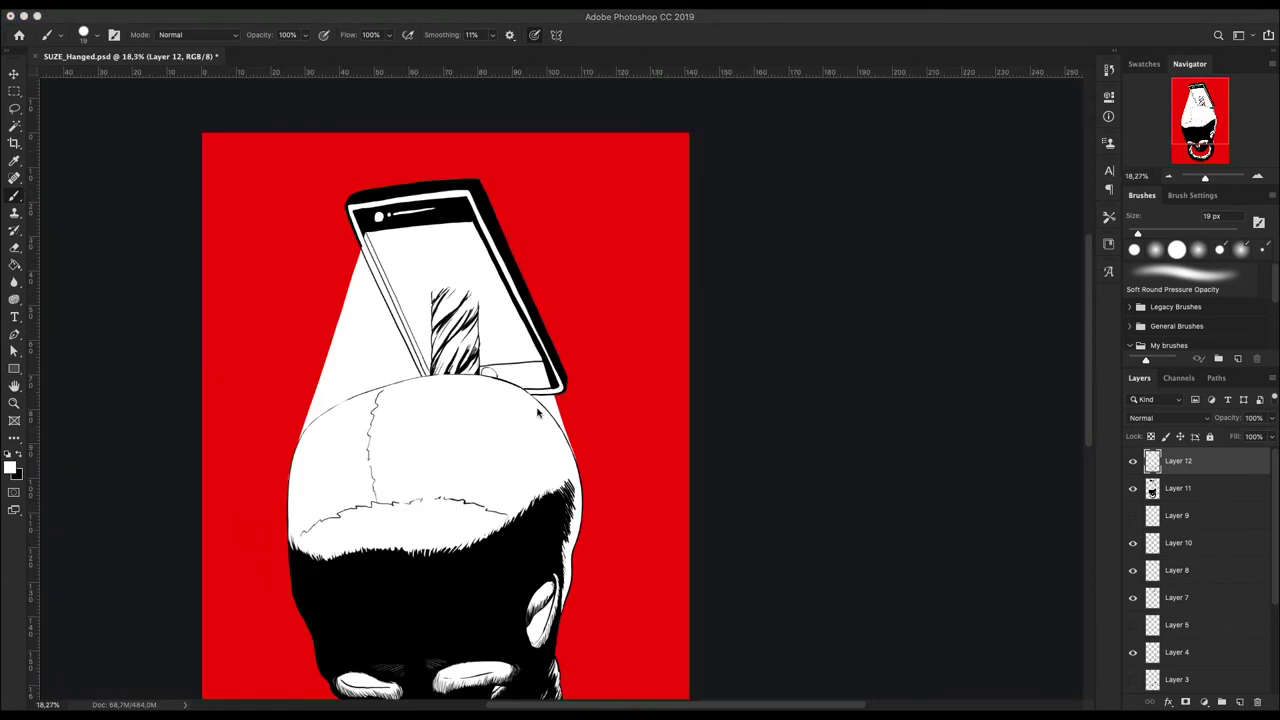
scroll(538, 412, "down", 3)
key("ctrl+shift+alt+n")
right_click(603, 216)
Step: Paint the cranium black on Layer 14, erase along its top edge, and repaint the left side
mouse_move(615, 385)
left_mouse_down()
mouse_move(573, 356)
mouse_move(488, 410)
left_mouse_up()
scroll(642, 350, "up", 2)
key("e")
left_click_drag(671, 420, 452, 336)
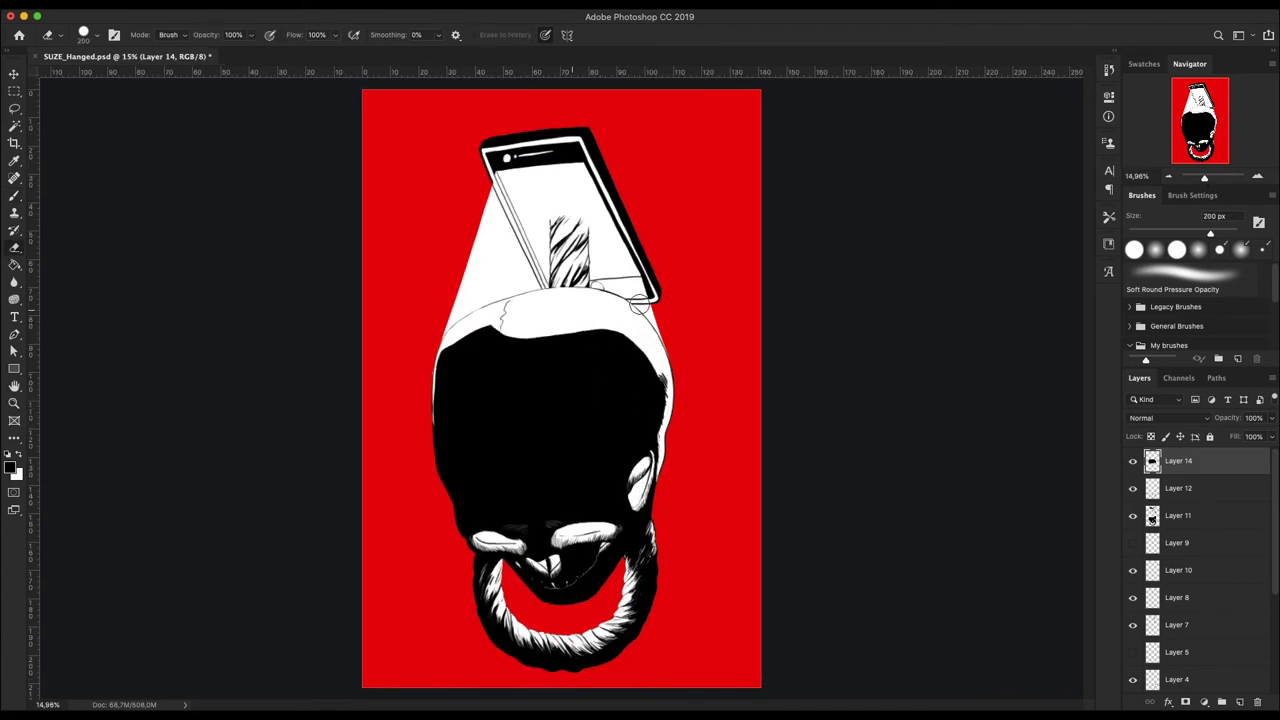
key("b")
mouse_move(440, 420)
left_mouse_down()
mouse_move(620, 342)
mouse_move(450, 318)
left_mouse_up()
scroll(622, 335, "up", 1)
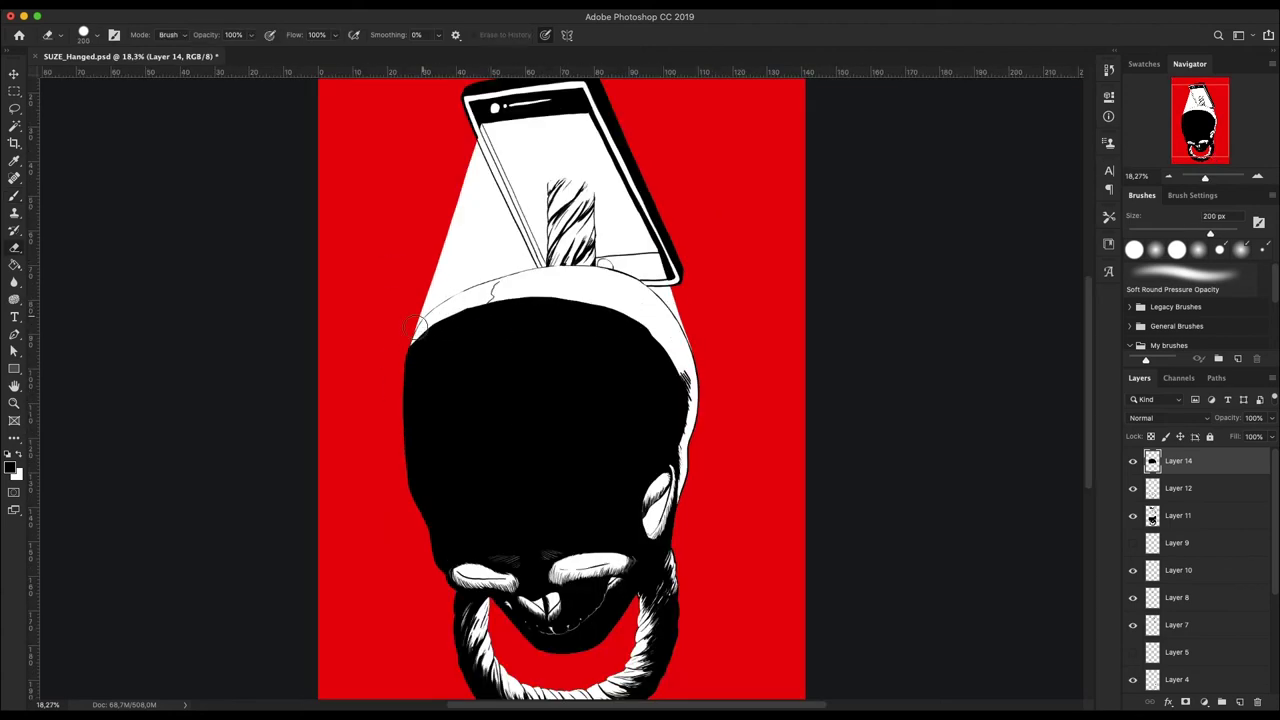
scroll(560, 388, "down", 2)
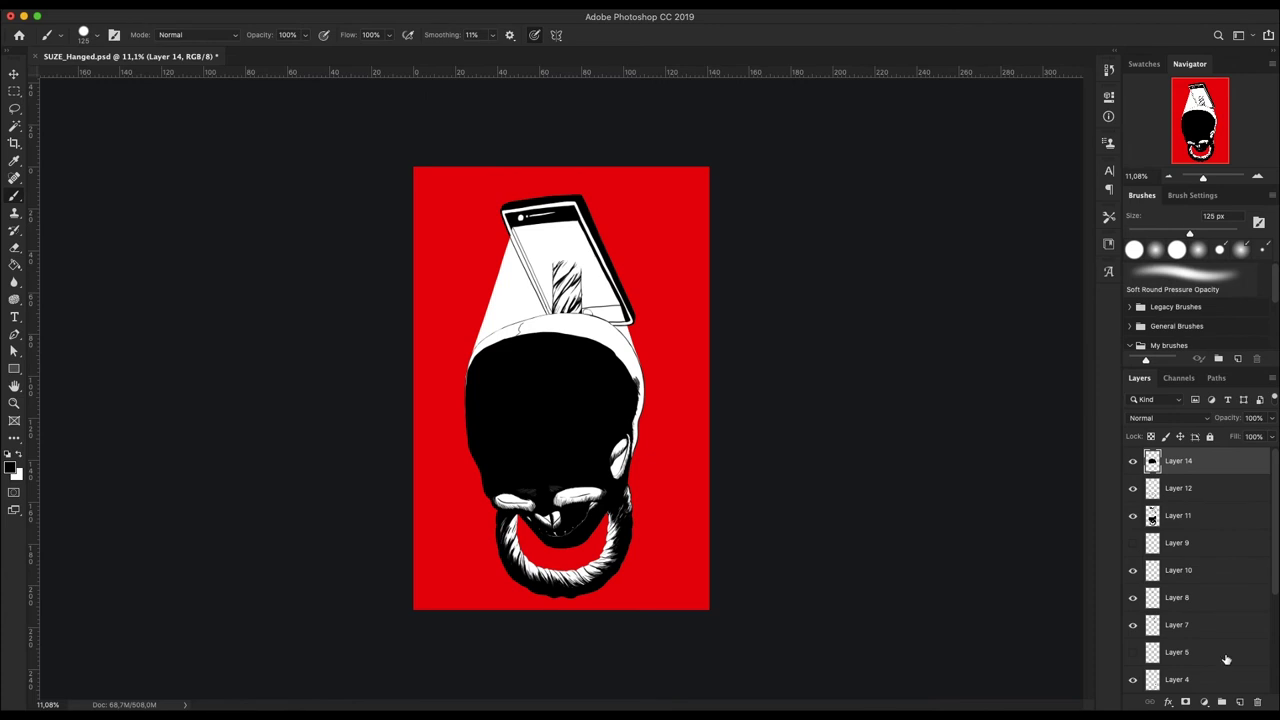
Step: Add a new layer for hair flicks and set the brush size to 14 px
left_click(1239, 702)
scroll(560, 300, "up", 5)
right_click(880, 215)
type("14")
key("Return")
Step: Paint white hair flicks along the black cranium's upper-left, upper-right and top hairline
left_click_drag(868, 250, 795, 188)
mouse_move(160, 205)
left_mouse_down()
mouse_move(108, 310)
mouse_move(88, 420)
left_mouse_up()
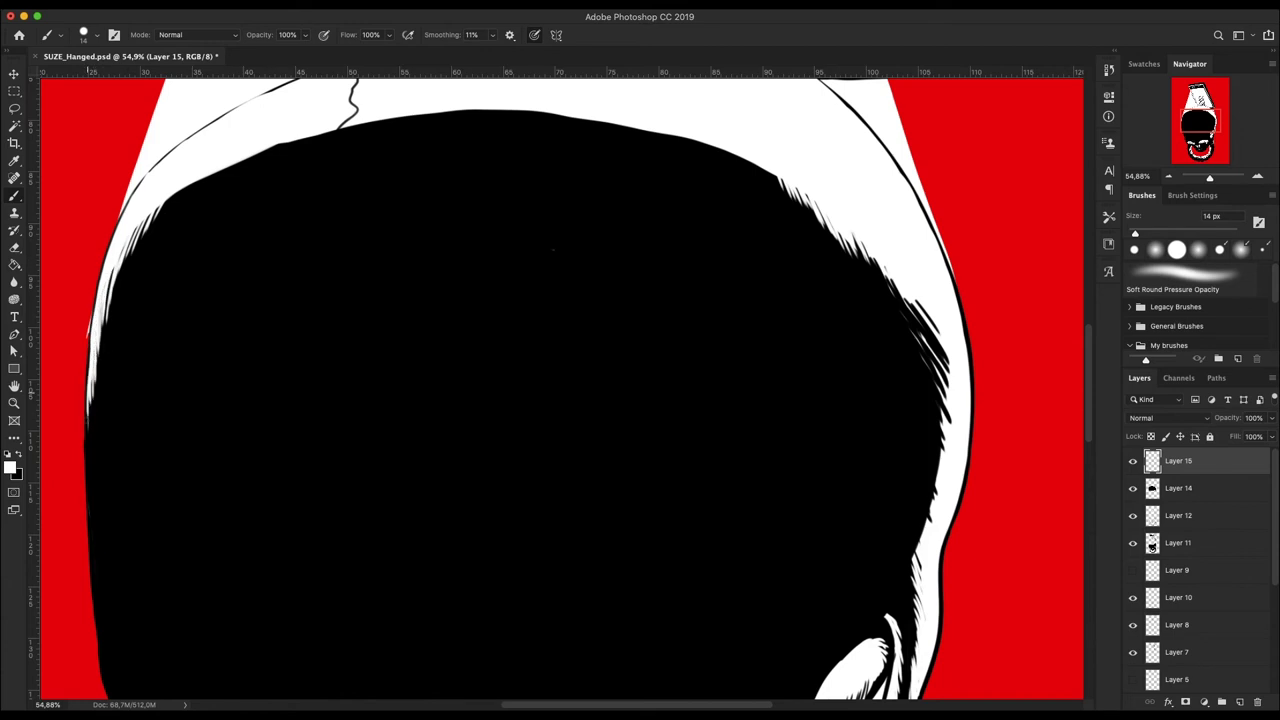
left_click_drag(161, 208, 325, 135)
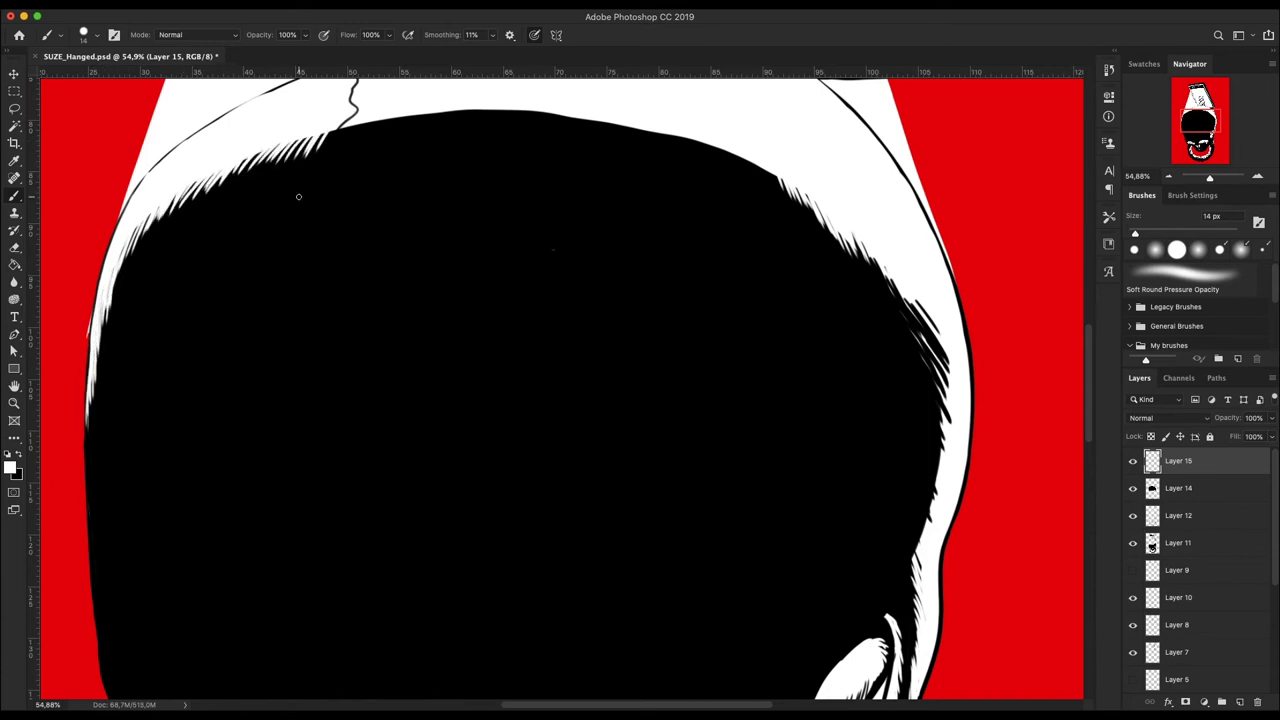
scroll(298, 196, "down", 2)
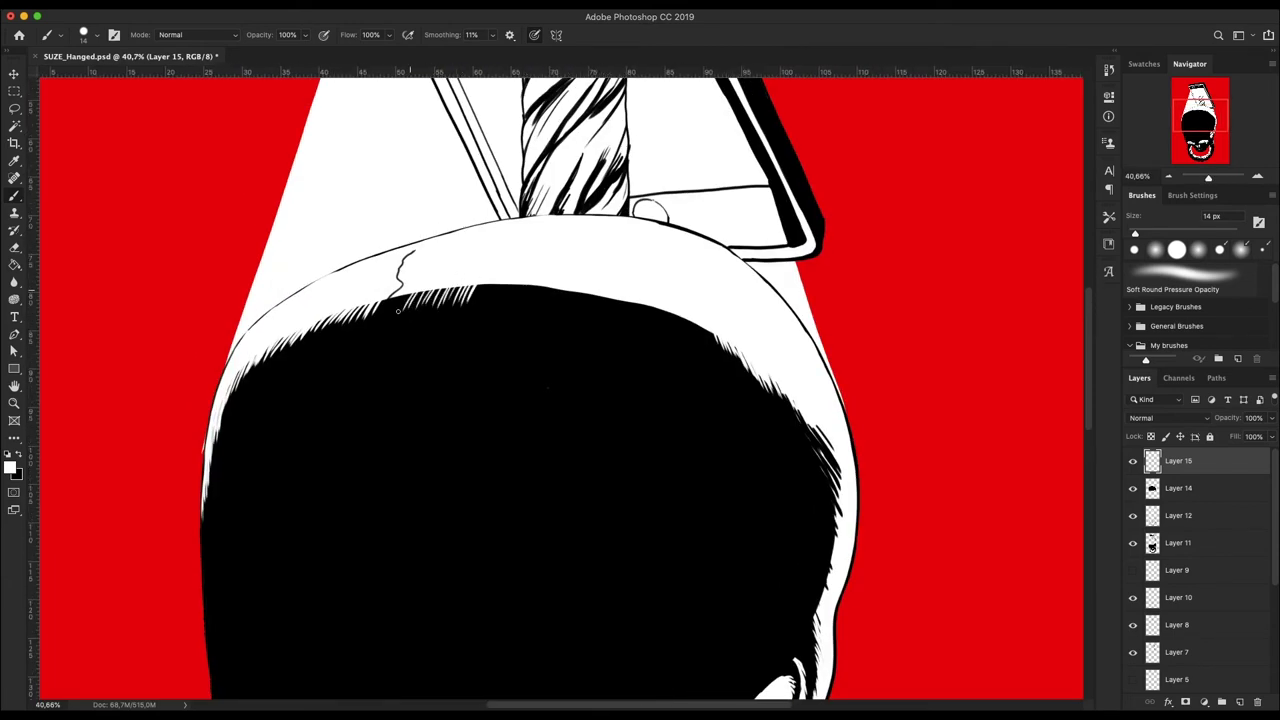
mouse_move(680, 345)
left_mouse_down()
mouse_move(525, 292)
mouse_move(672, 335)
mouse_move(750, 375)
mouse_move(838, 570)
mouse_move(835, 600)
left_mouse_up()
left_click_drag(648, 306, 671, 355)
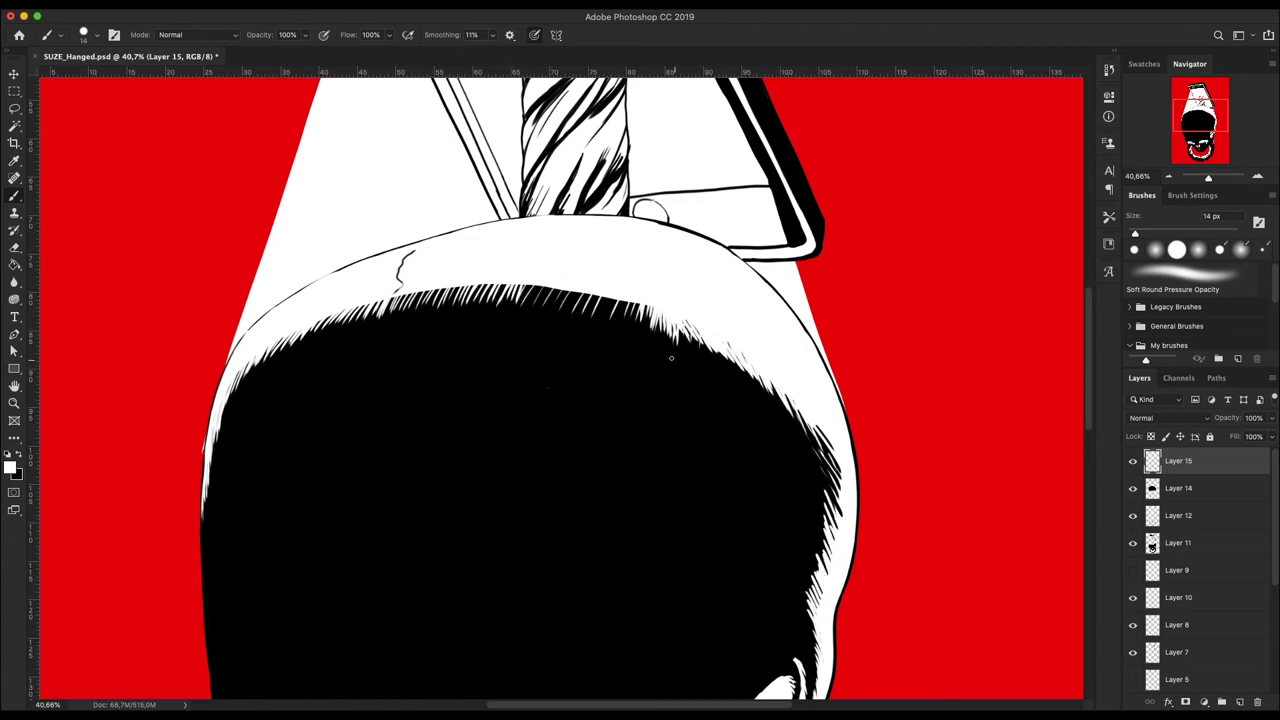
mouse_move(606, 318)
left_mouse_down()
mouse_move(530, 290)
mouse_move(440, 290)
mouse_move(360, 320)
left_mouse_up()
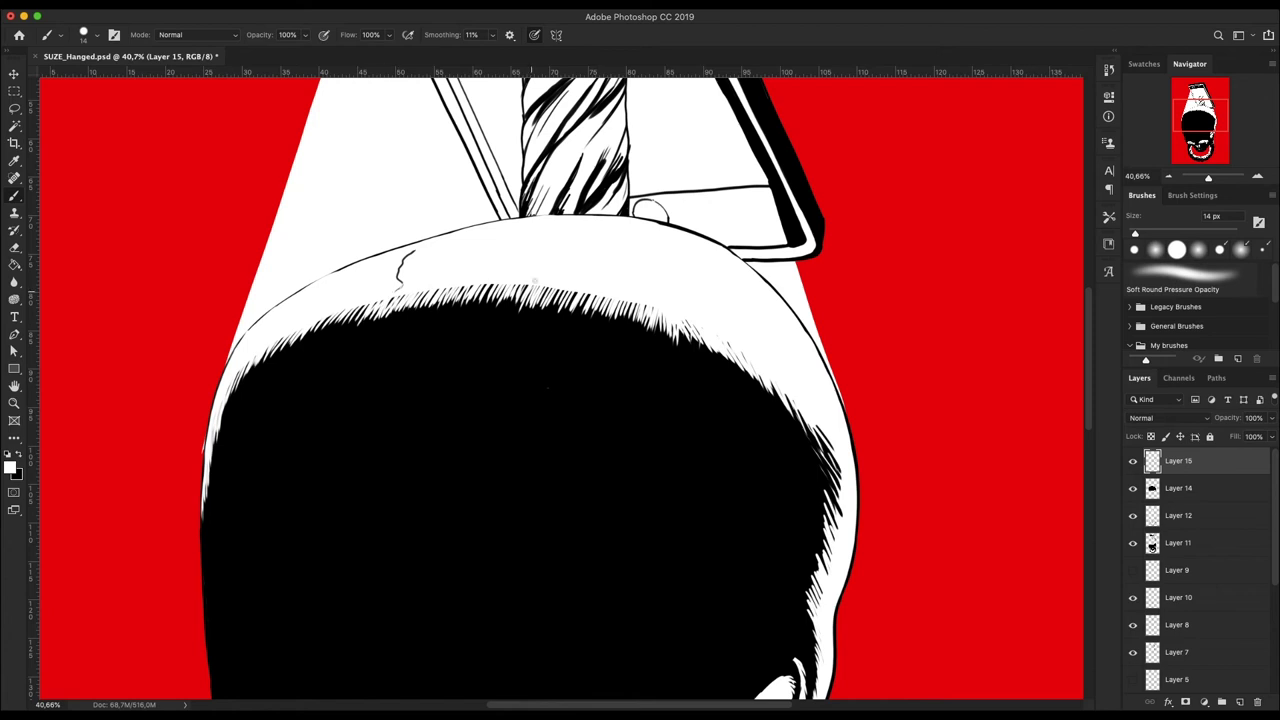
scroll(560, 390, "down", 2)
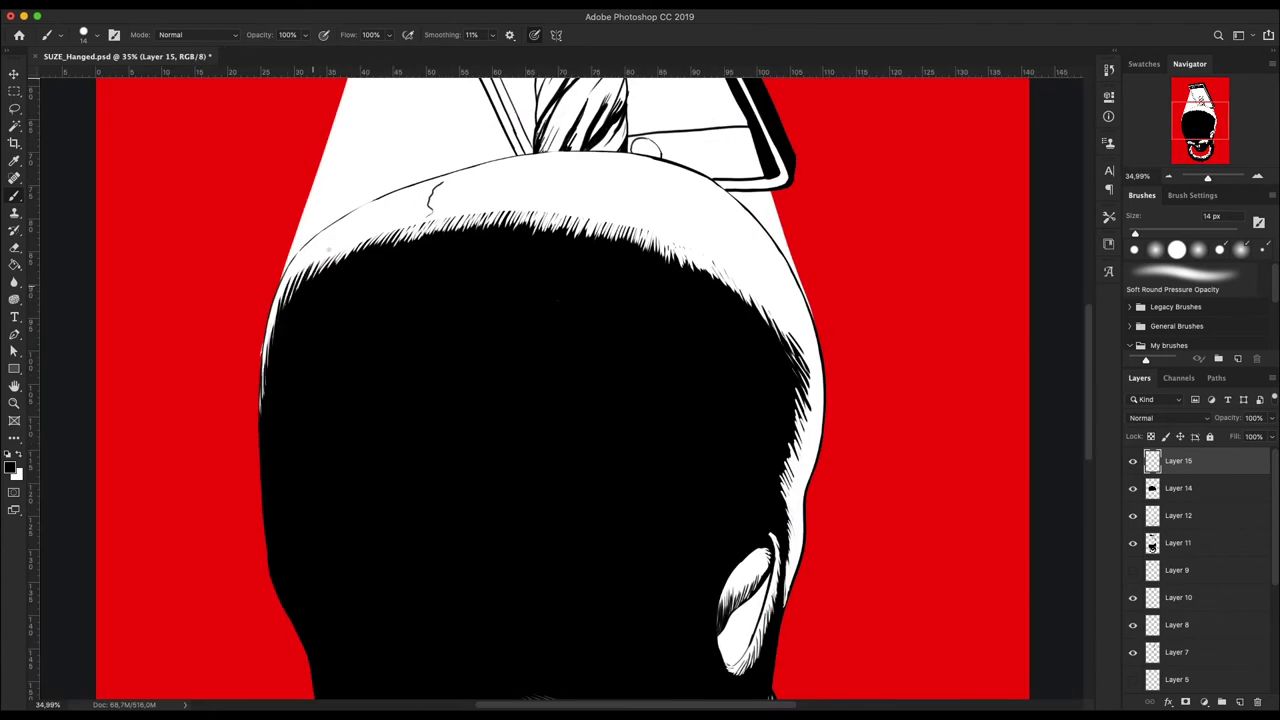
Step: Add black hair flicks along the top and right hairline
left_click_drag(478, 200, 530, 222)
mouse_move(760, 340)
left_mouse_down()
mouse_move(785, 290)
mouse_move(710, 245)
left_mouse_up()
left_click_drag(800, 375, 799, 537)
left_click_drag(600, 238, 592, 210)
mouse_move(645, 266)
left_mouse_down()
mouse_move(632, 220)
mouse_move(660, 226)
left_mouse_up()
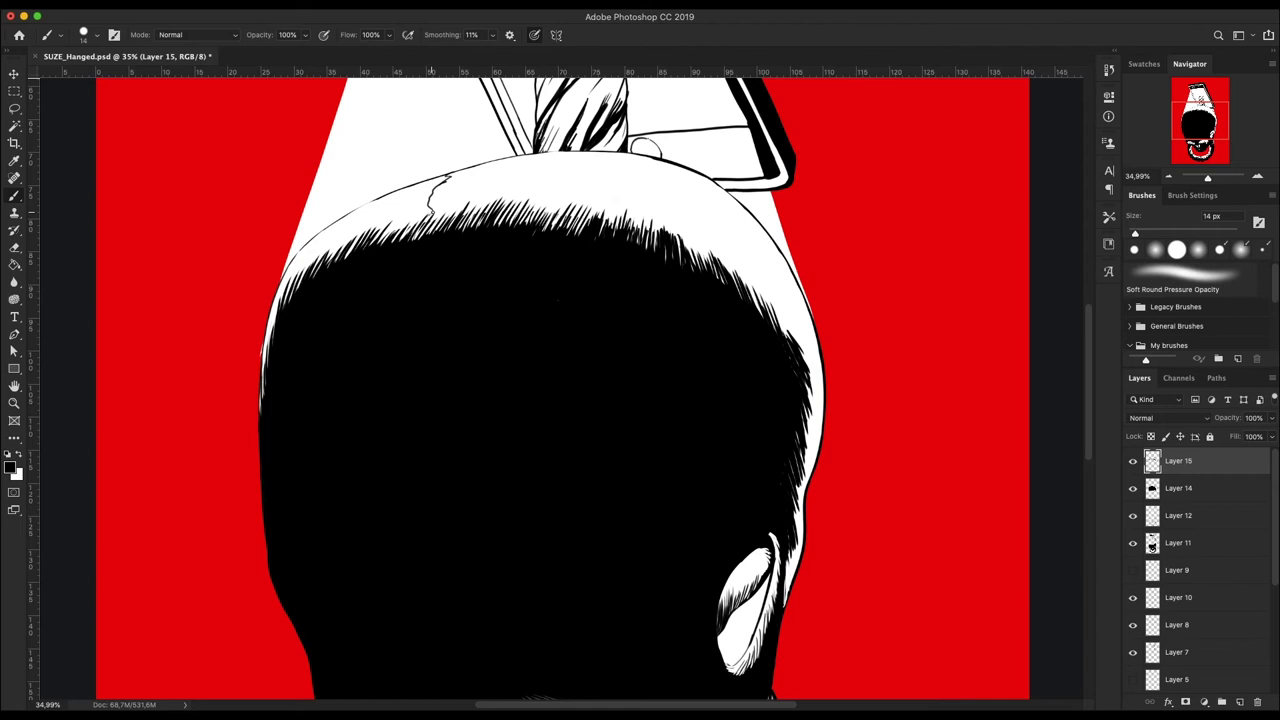
Step: Paint crack strokes along the vertical and horizontal cracks across the skull's dome
key("ctrl+minus")
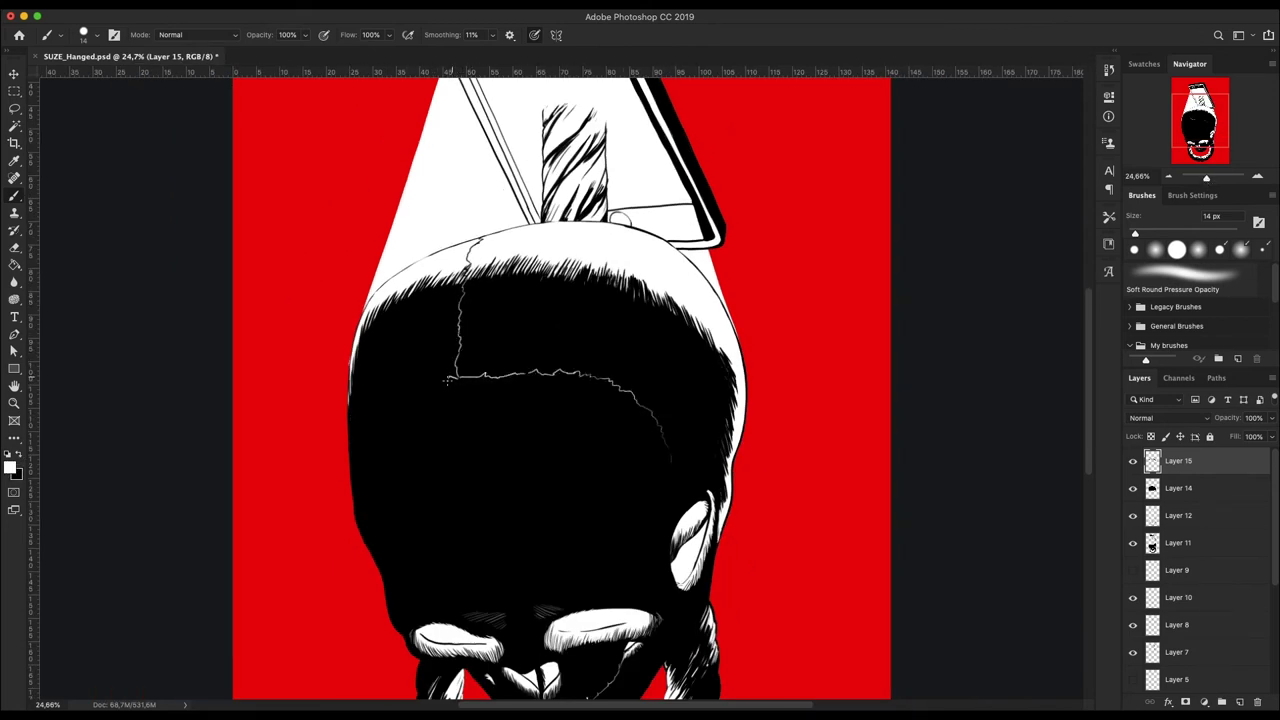
scroll(505, 455, "up", 3)
scroll(505, 455, "up", 2)
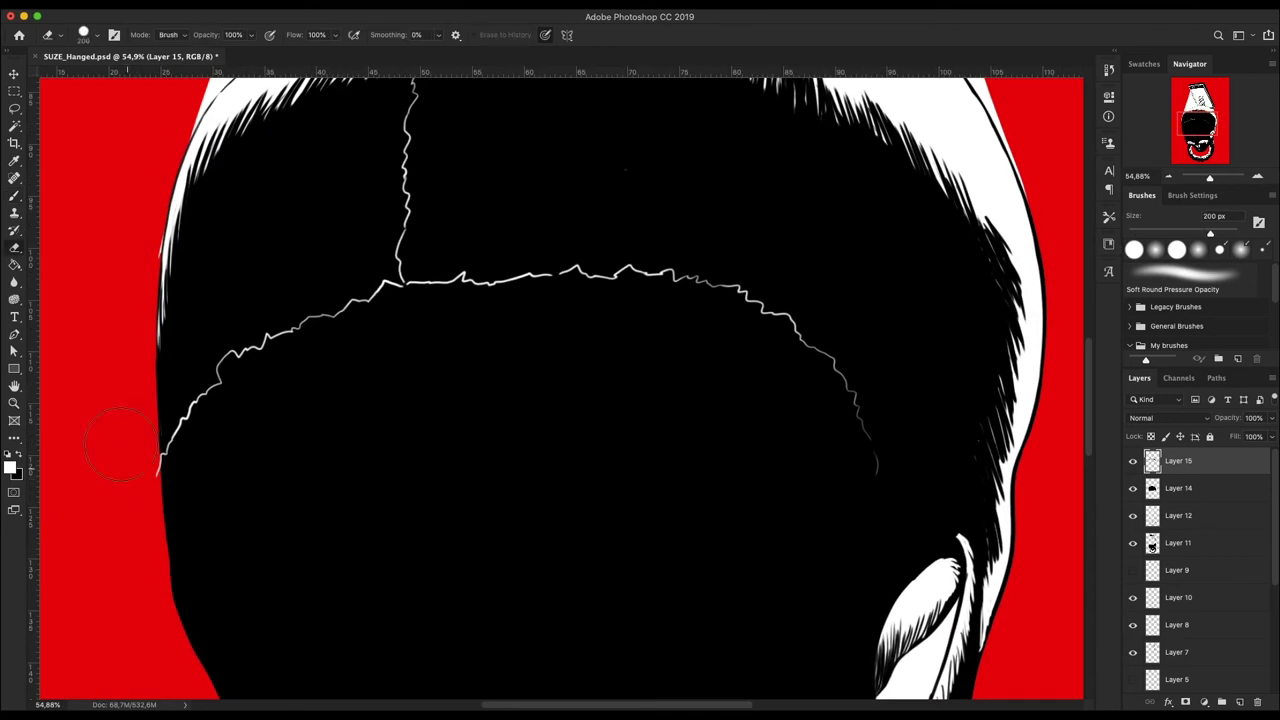
key("ctrl+0")
scroll(600, 360, "up", 4)
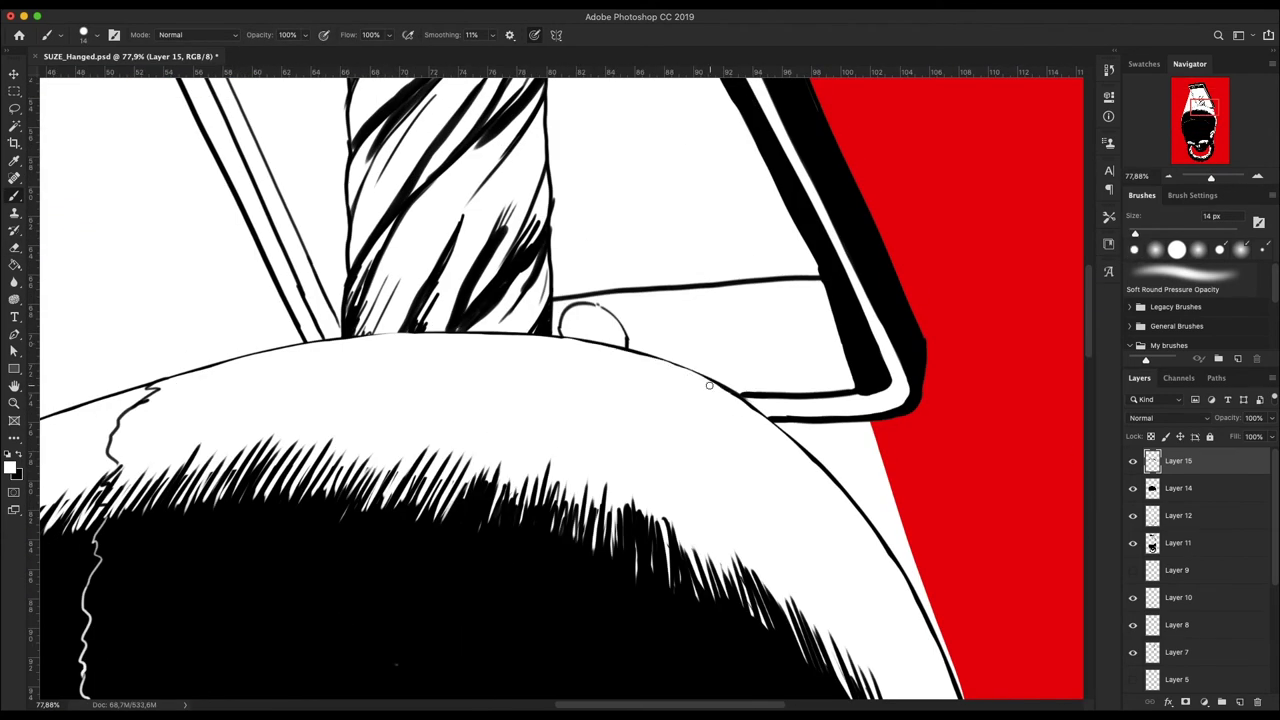
scroll(1188, 186, "down", 5)
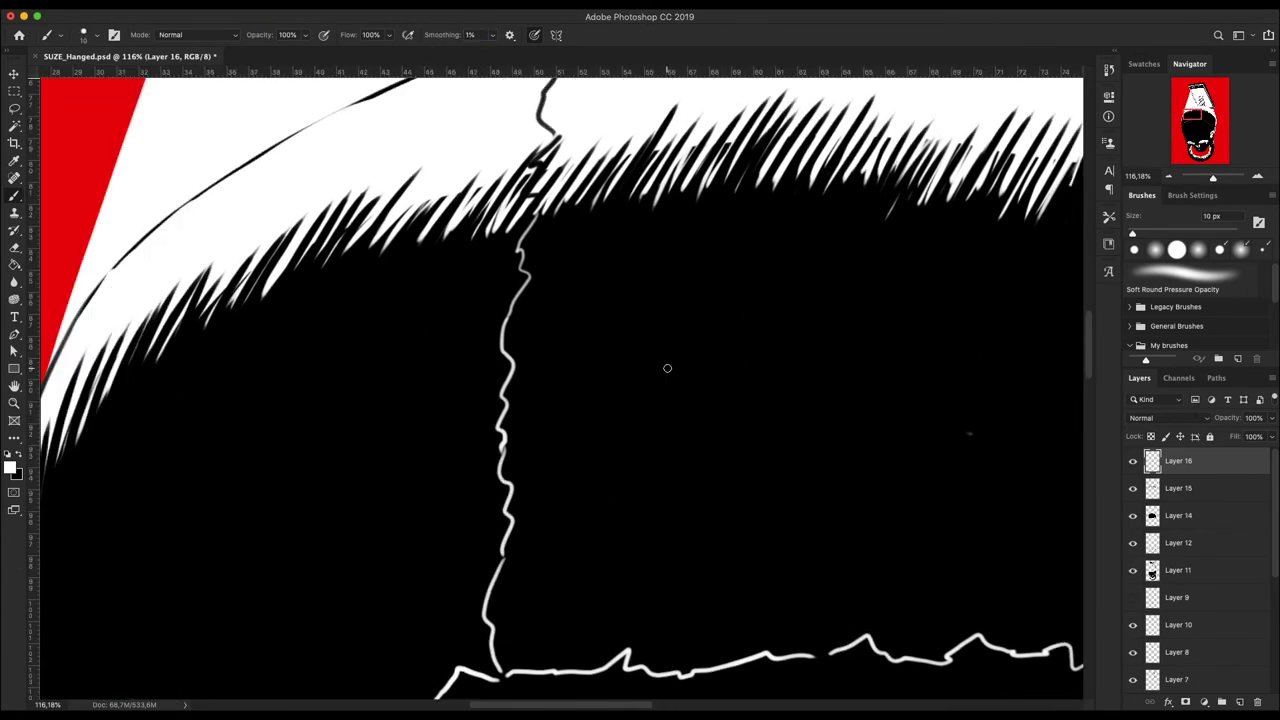
left_click_drag(498, 326, 499, 403)
left_click_drag(503, 491, 493, 670)
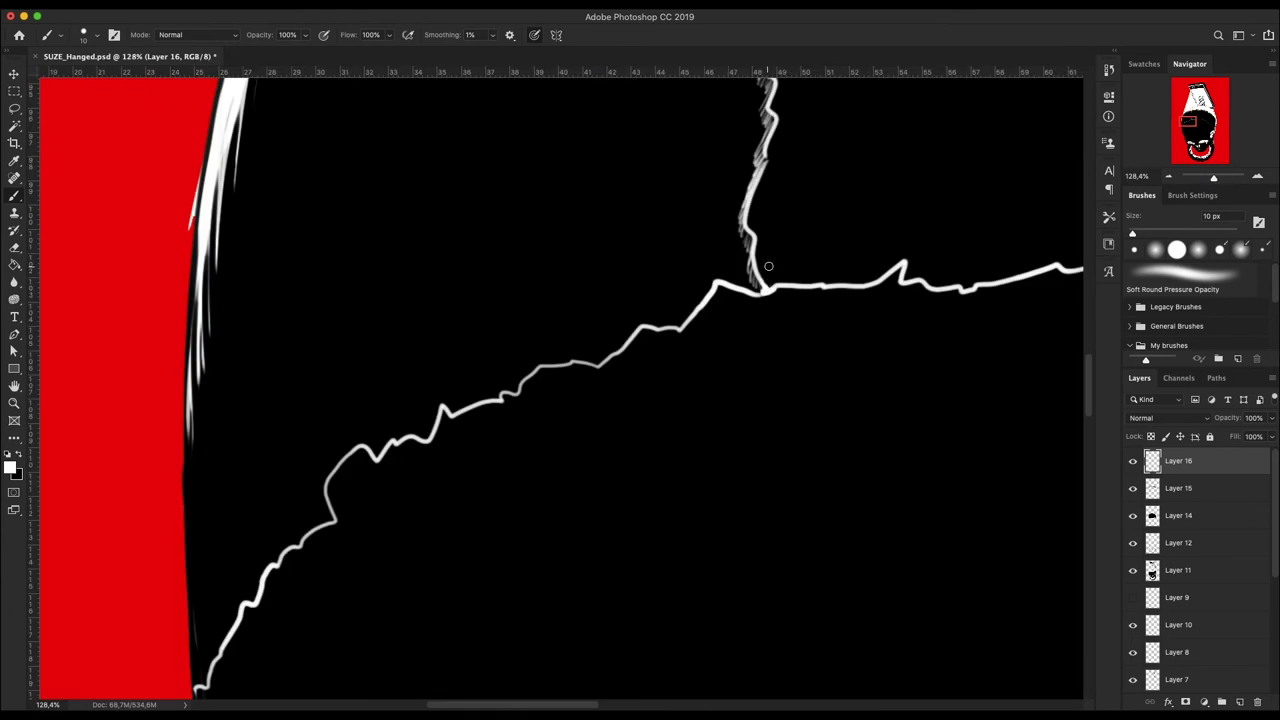
mouse_move(766, 290)
left_mouse_down()
mouse_move(684, 328)
mouse_move(591, 340)
mouse_move(485, 414)
mouse_move(381, 463)
mouse_move(215, 685)
left_mouse_up()
scroll(516, 502, "right", 10)
left_click_drag(350, 472, 715, 452)
Step: Add short hatch marks at the crack junction, lower vertical crack and right end
key("super+0")
key("super+plus")
left_click_drag(237, 352, 255, 399)
mouse_move(620, 390)
left_mouse_down()
mouse_move(631, 365)
mouse_move(671, 389)
left_mouse_up()
left_click_drag(750, 389, 705, 410)
key("super+0")
scroll(597, 315, "up", 3)
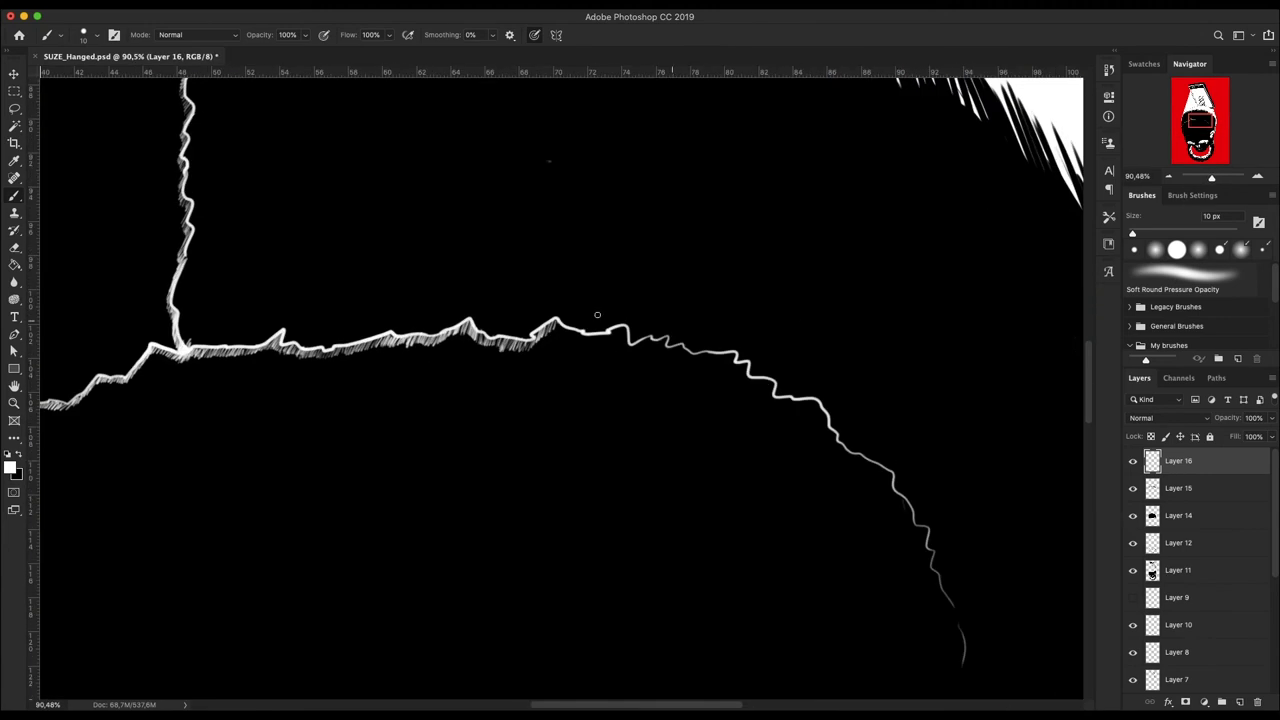
Step: Outline the phone's camera circles and thicken its highlight line in black
left_click_drag(1212, 176, 1196, 175)
scroll(530, 282, "up", 10)
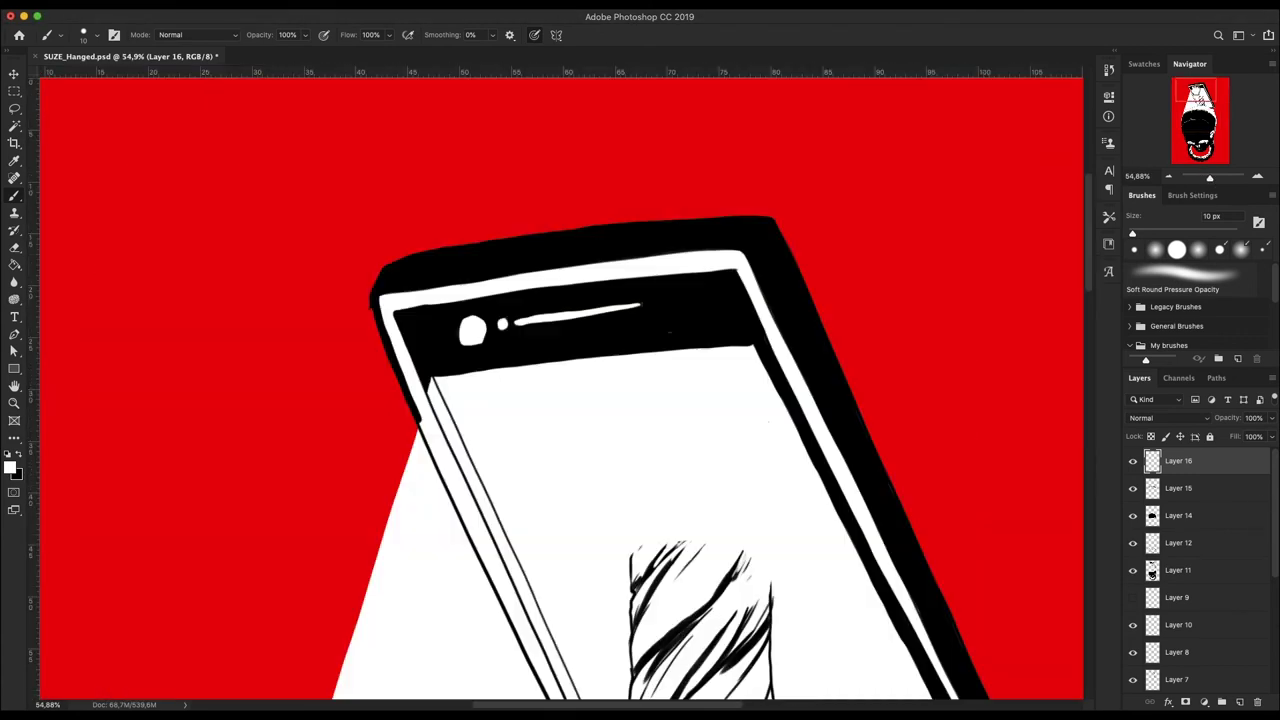
left_click_drag(460, 392, 446, 422)
left_click_drag(516, 400, 836, 366)
left_click_drag(558, 400, 832, 362)
left_click_drag(504, 398, 524, 408)
left_click_drag(418, 396, 470, 446)
key("ctrl+0")
scroll(850, 367, "up", 5)
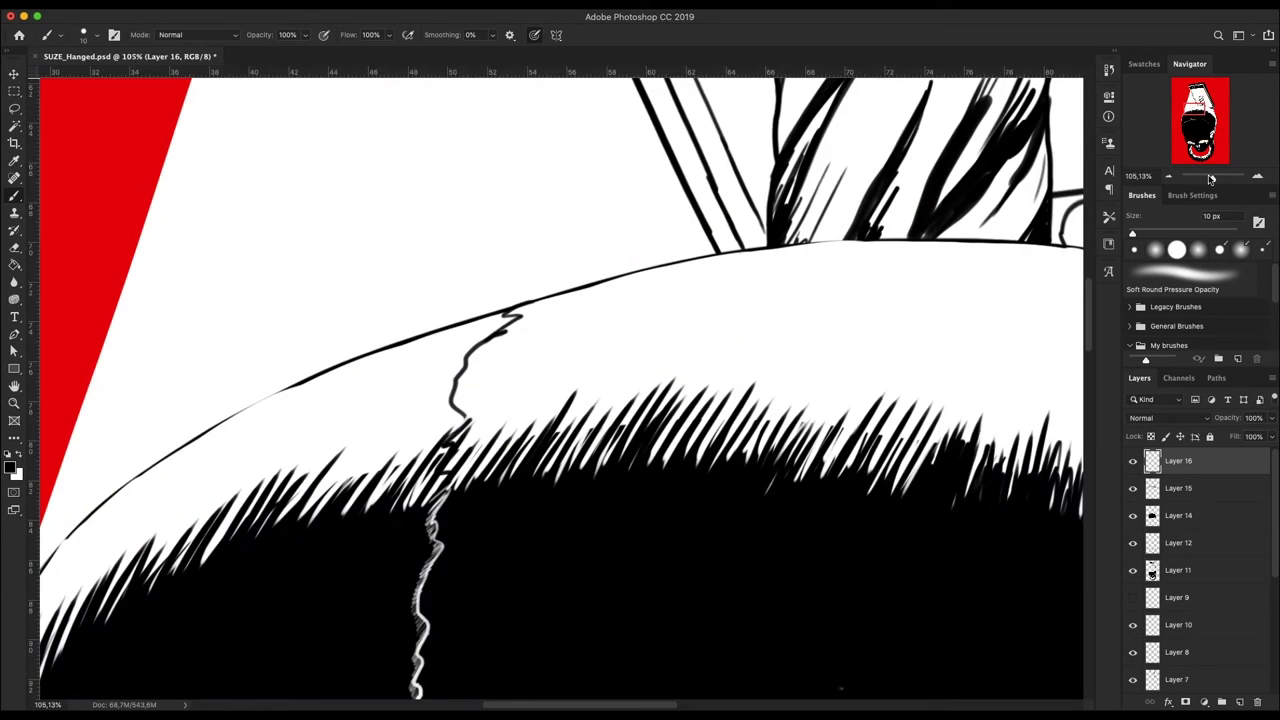
scroll(850, 367, "up", 3)
left_click_drag(843, 348, 561, 369)
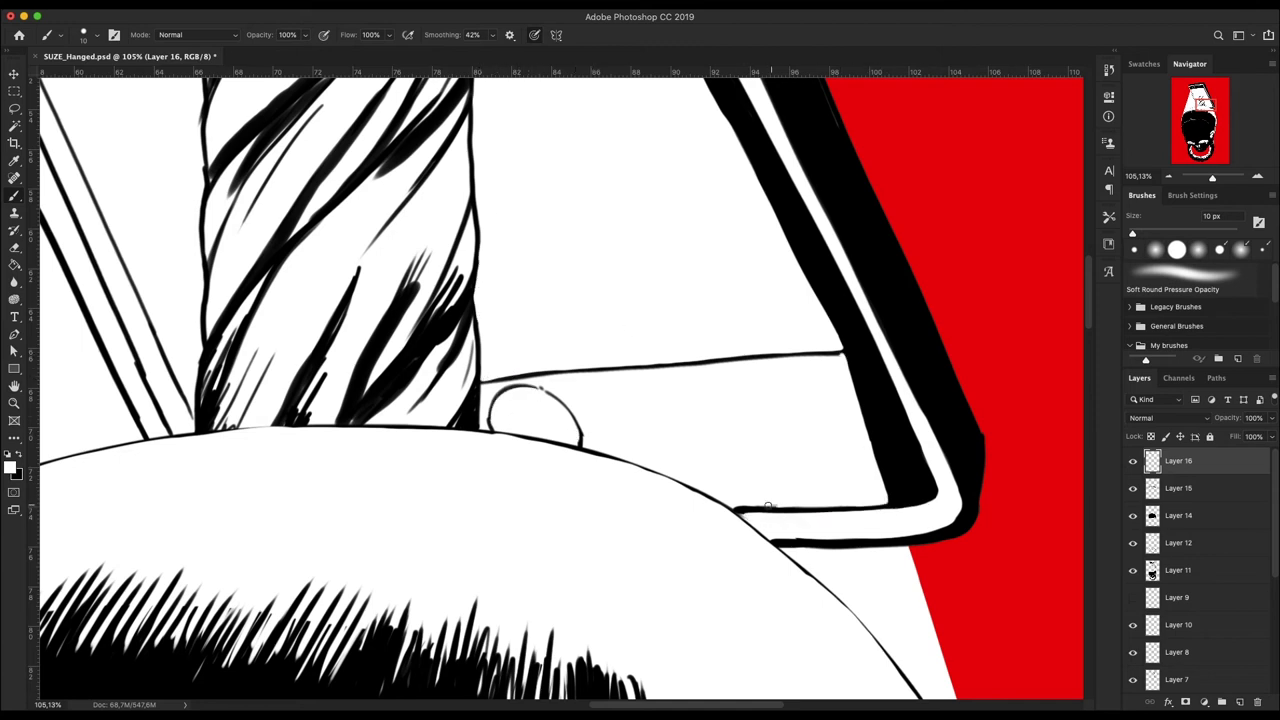
Step: Refine the phone base's two horizontal lines and add dark hatching along the white shape's edge
left_click_drag(1212, 177, 1216, 177)
left_click_drag(382, 245, 130, 254)
mouse_move(400, 304)
left_mouse_down()
mouse_move(198, 308)
mouse_move(402, 305)
left_mouse_up()
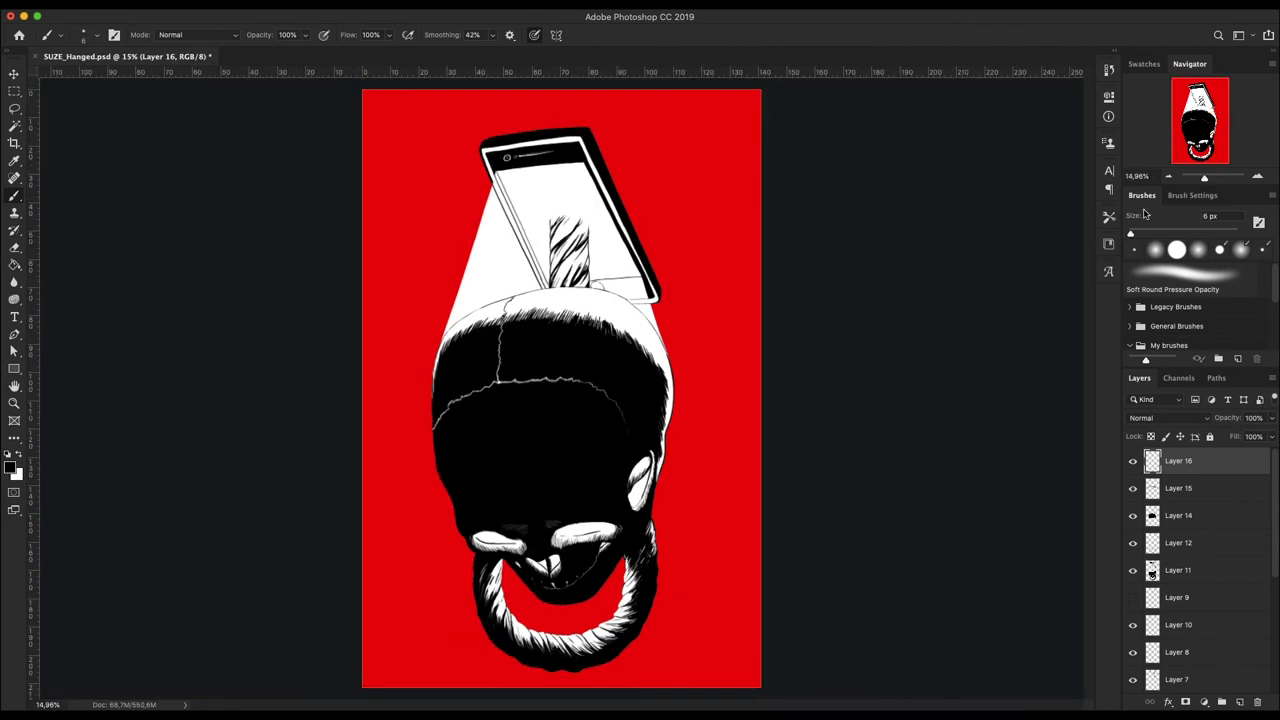
left_click_drag(1216, 177, 1213, 177)
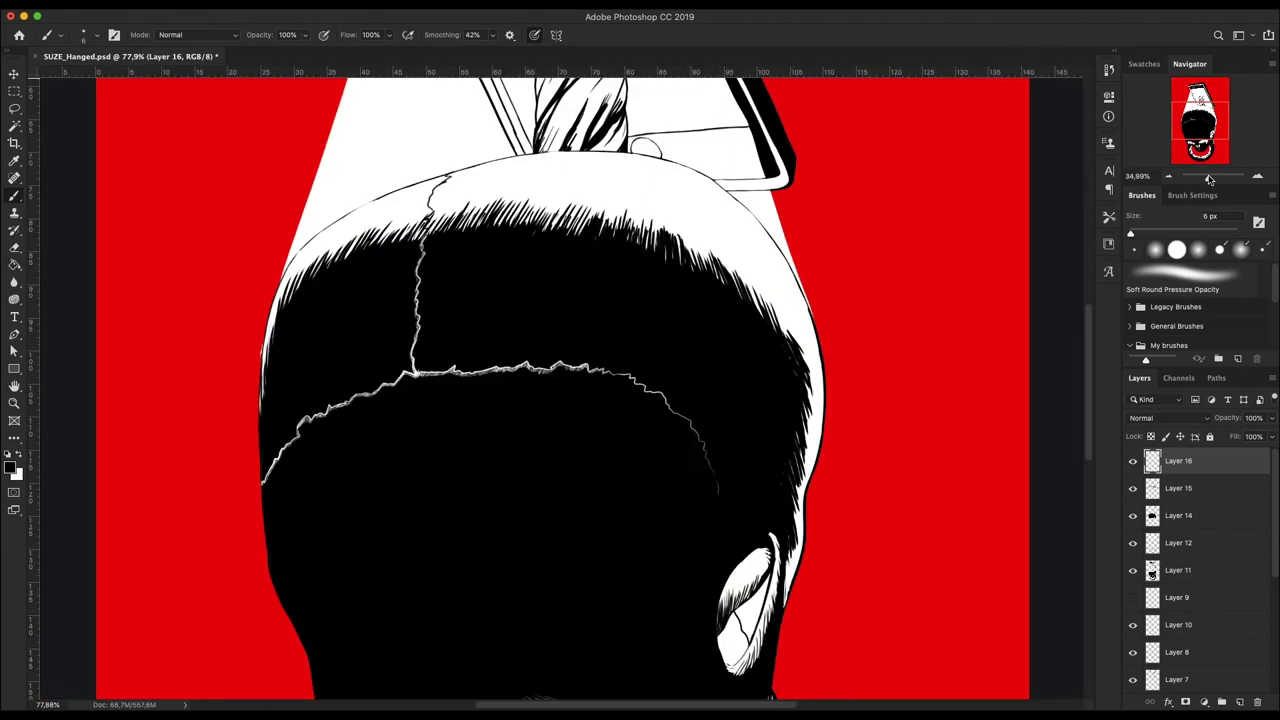
left_click_drag(790, 380, 748, 418)
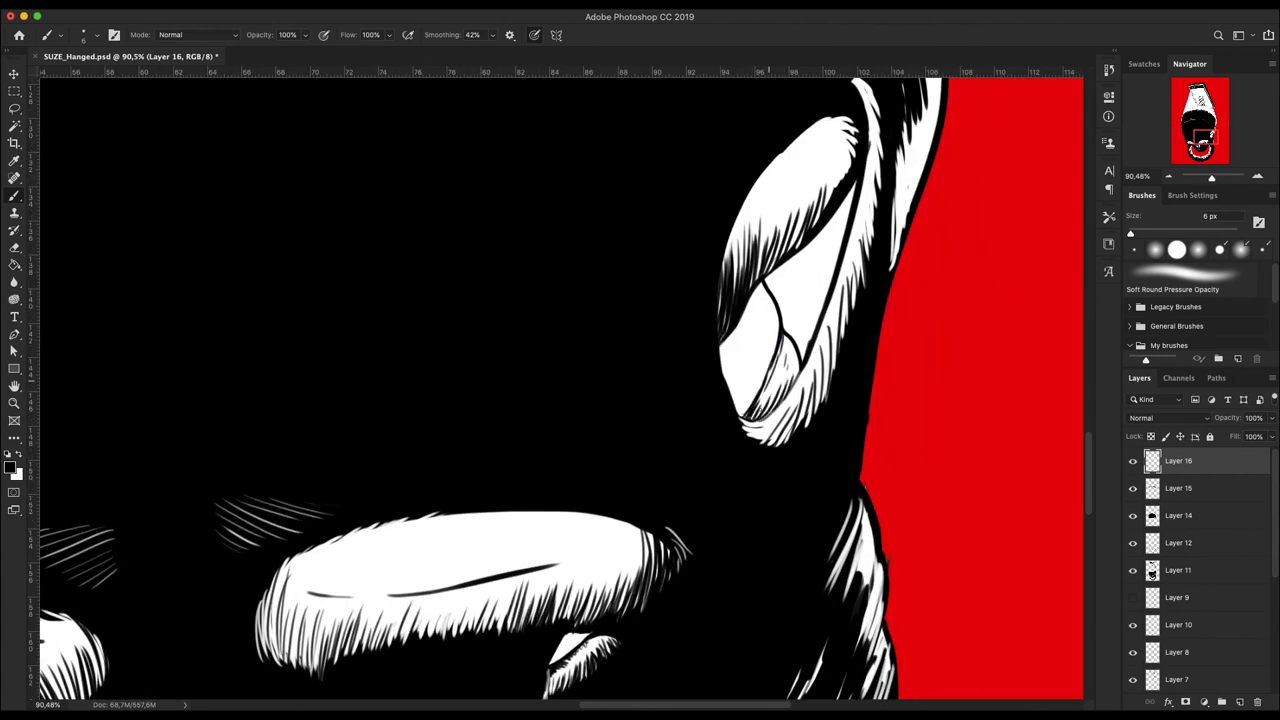
left_click_drag(760, 290, 730, 362)
left_click_drag(760, 348, 738, 418)
left_click_drag(760, 394, 745, 416)
left_click_drag(780, 340, 728, 404)
mouse_move(740, 334)
left_mouse_down()
mouse_move(726, 392)
mouse_move(722, 301)
left_mouse_up()
Step: Brighten that edge with three white brush strokes
key("x")
left_click_drag(722, 240, 726, 400)
left_click_drag(882, 120, 878, 214)
left_click_drag(740, 418, 714, 350)
Step: On Layer 13, erase the white inside the ear's triangle to reveal red
key("ctrl+0")
left_click_drag(1273, 554, 1273, 668)
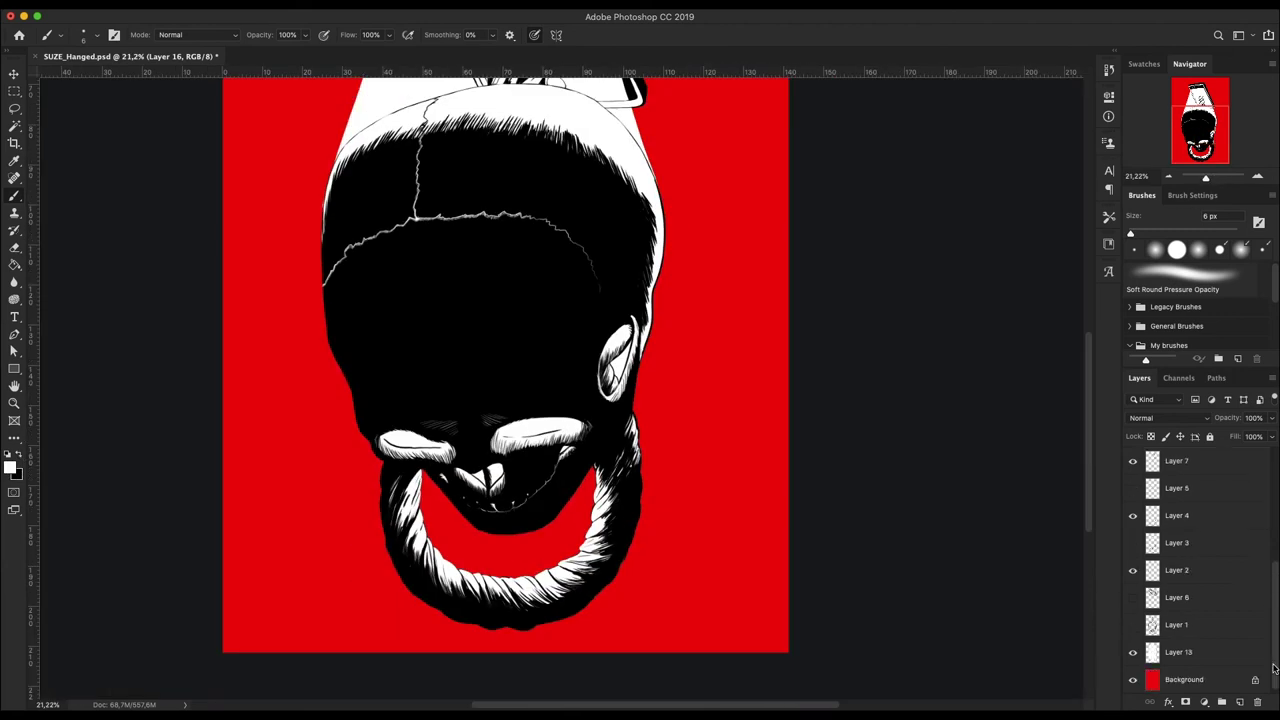
left_click(1178, 652)
scroll(615, 365, "up", 5)
key("e")
mouse_move(745, 295)
left_mouse_down()
mouse_move(625, 425)
mouse_move(703, 425)
left_mouse_up()
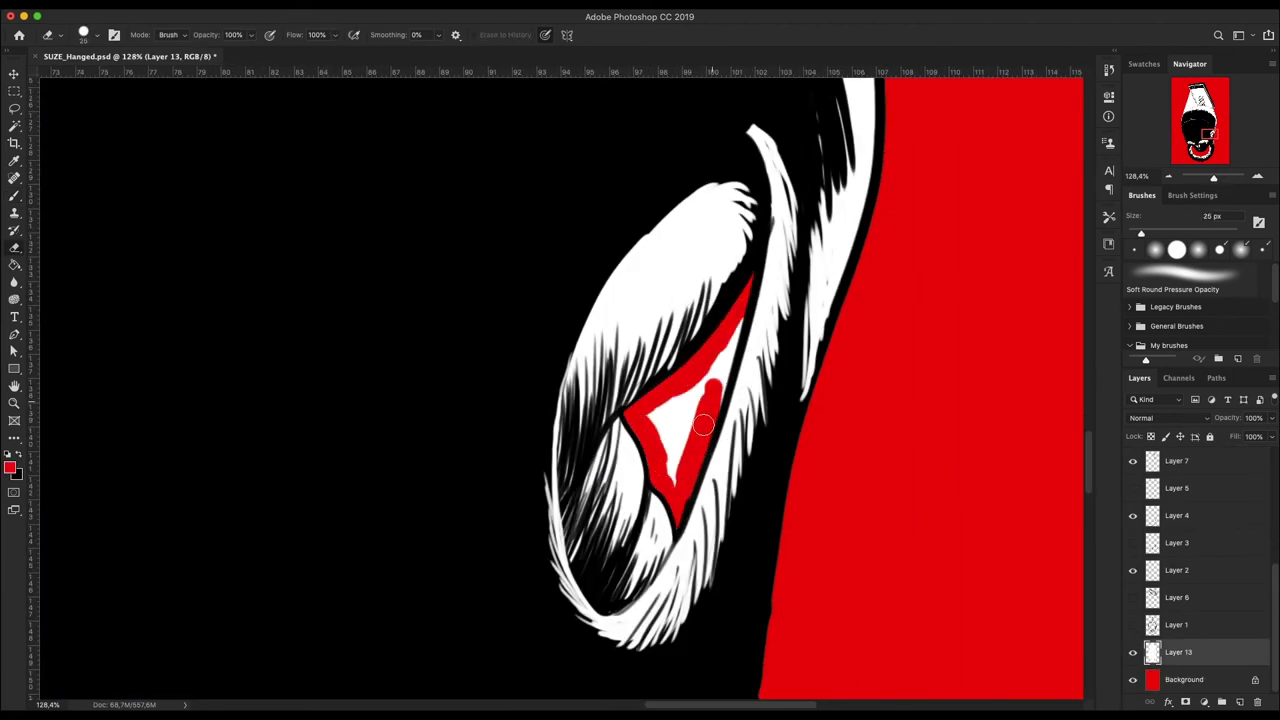
scroll(703, 425, "down", 6)
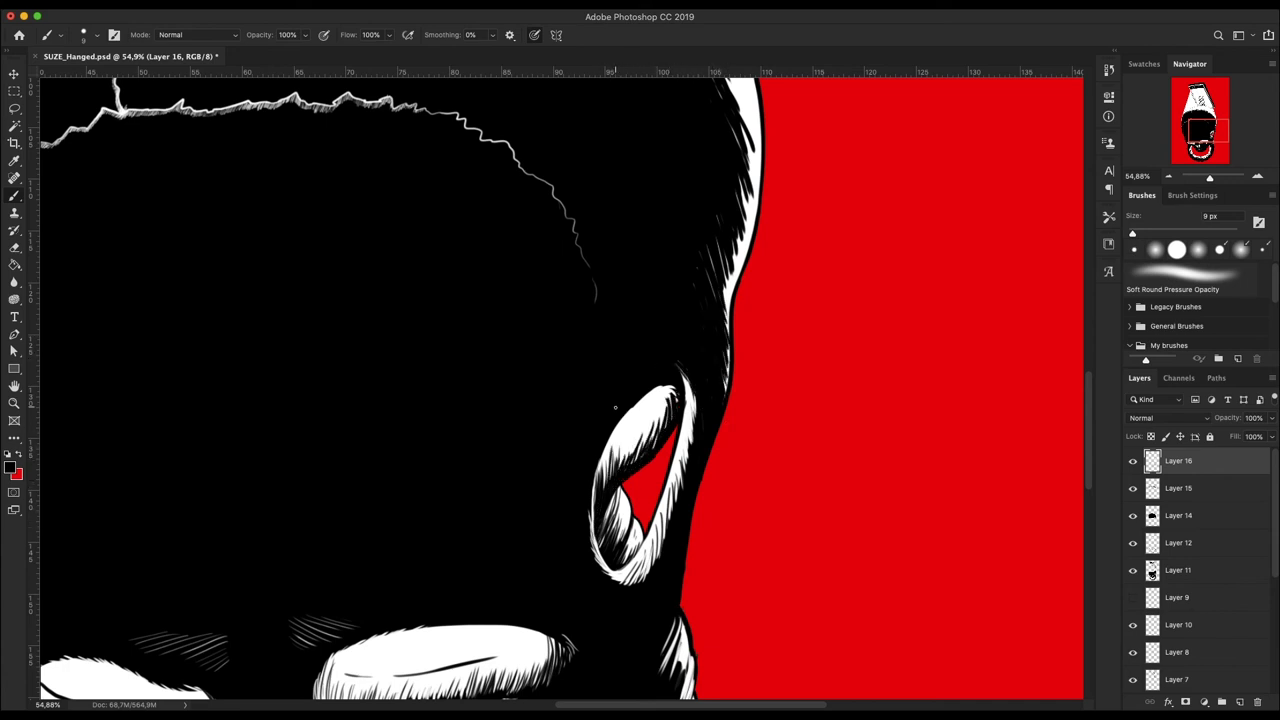
Step: Darken the ear's hatch lines and clean up the jaw crack with a 15 px Eraser
left_click_drag(645, 452, 657, 404)
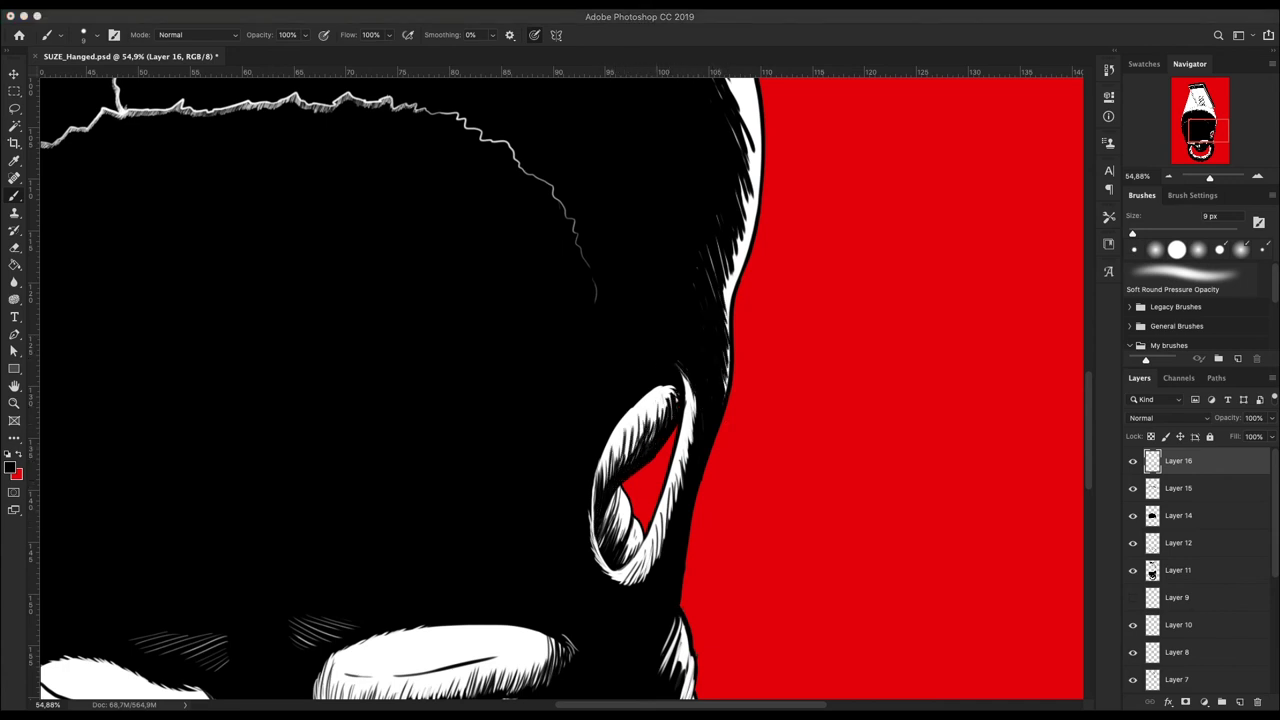
left_click_drag(1209, 177, 1203, 177)
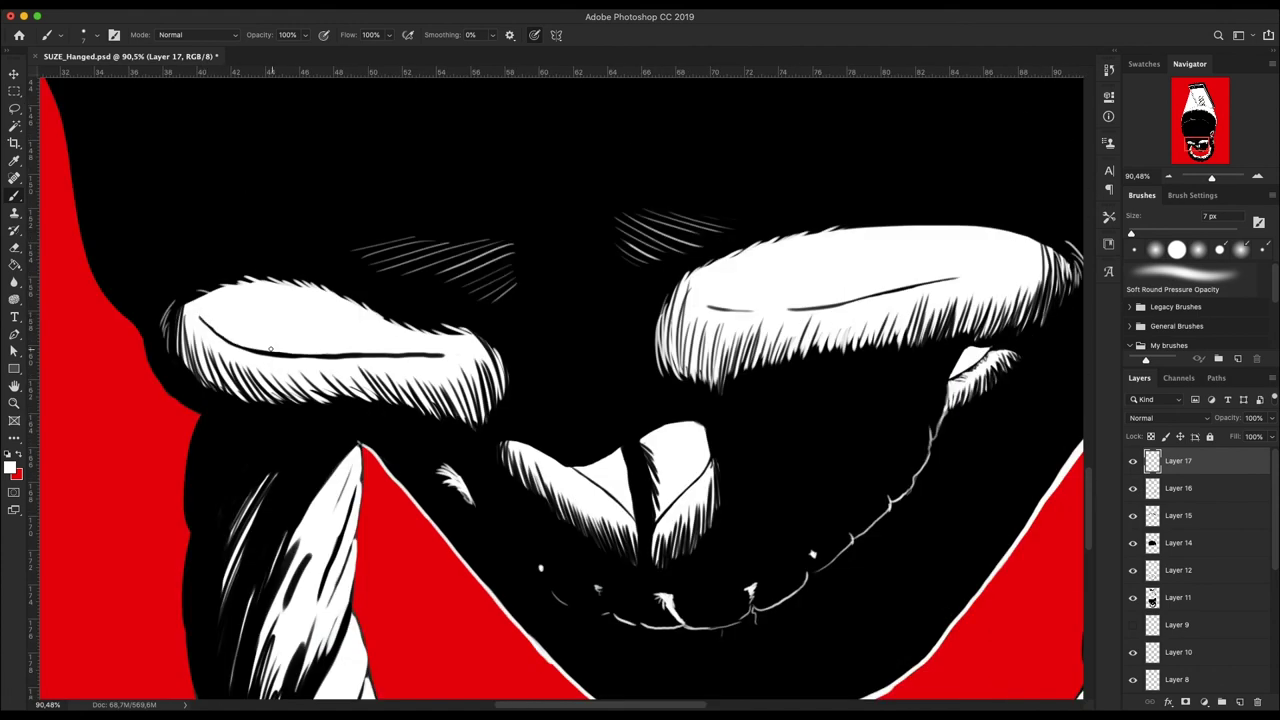
key("e")
scroll(282, 553, "left", 5)
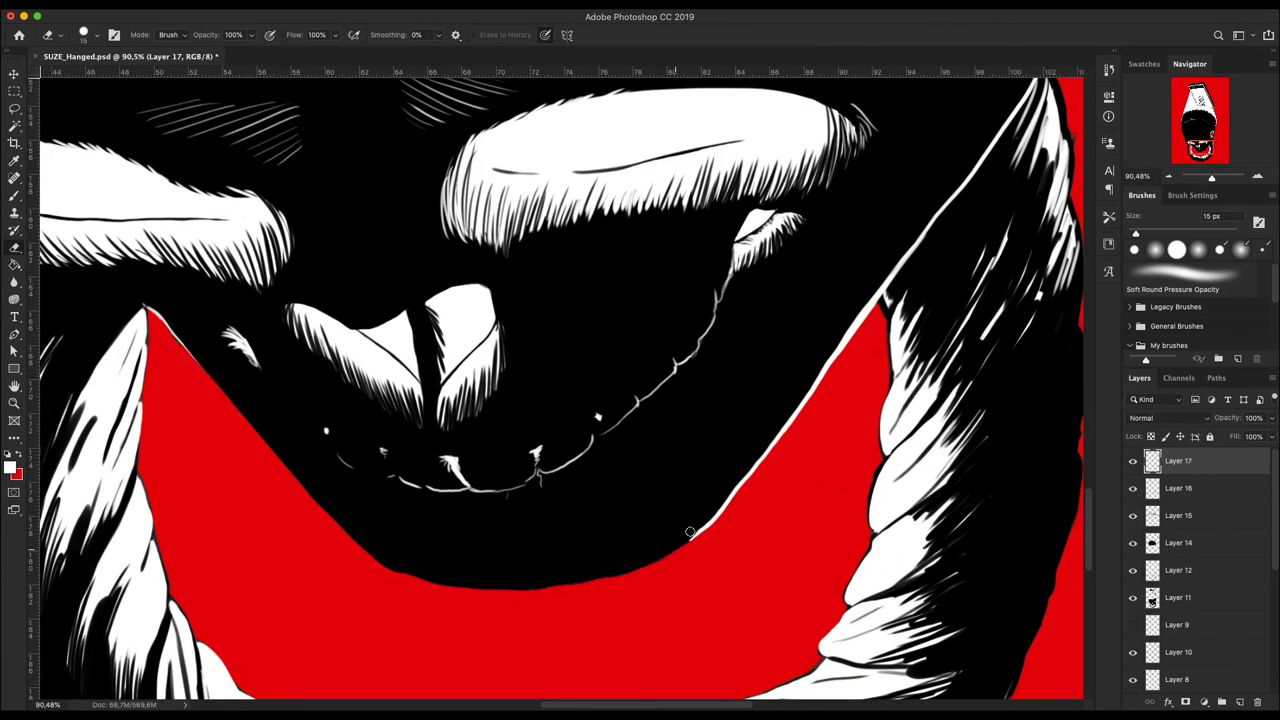
key("ctrl+0")
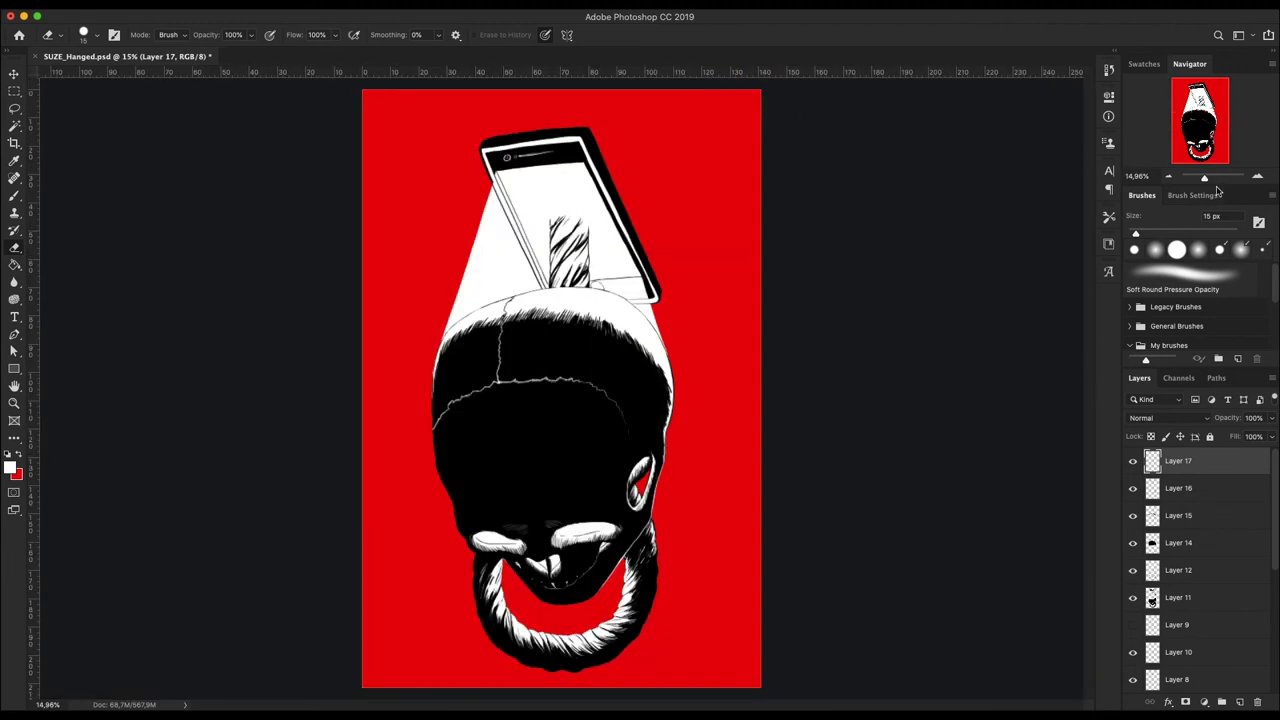
Step: With a 10 px white brush, outline the camera circles and draw the diamond logo on the bezel
left_click_drag(1204, 178, 1211, 178)
scroll(658, 379, "up", 2)
key("b")
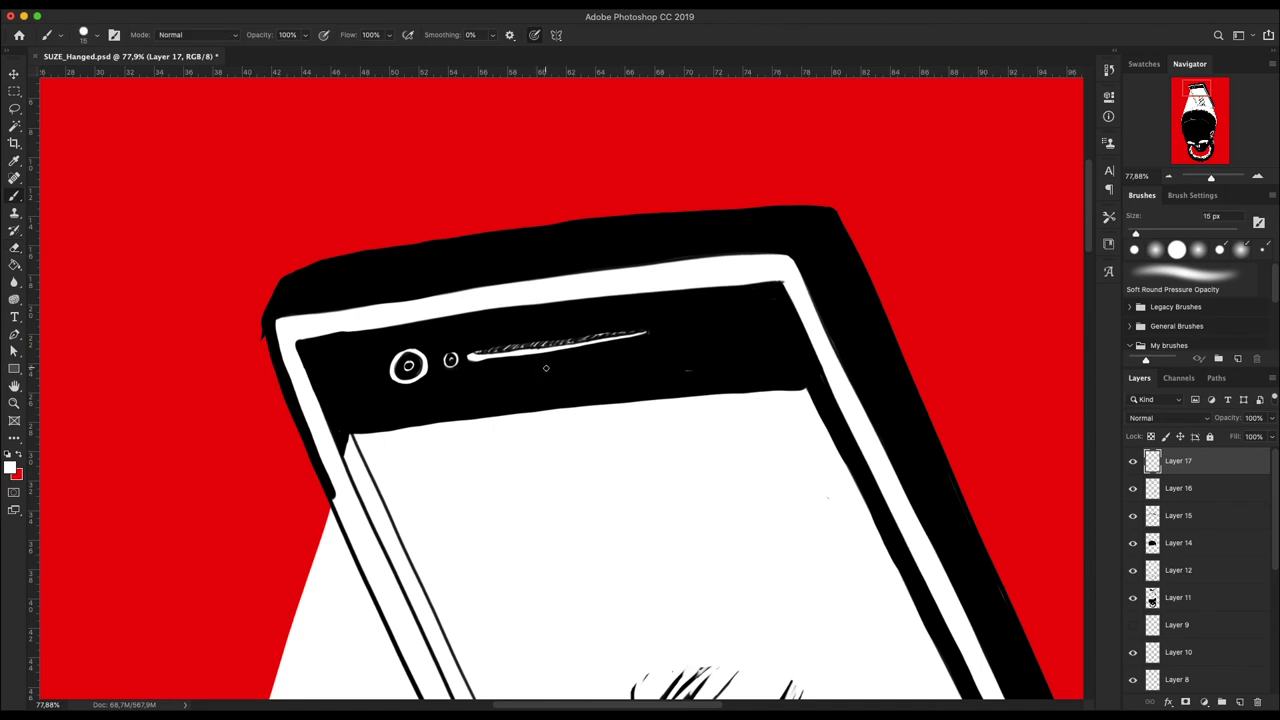
scroll(488, 361, "down", 1)
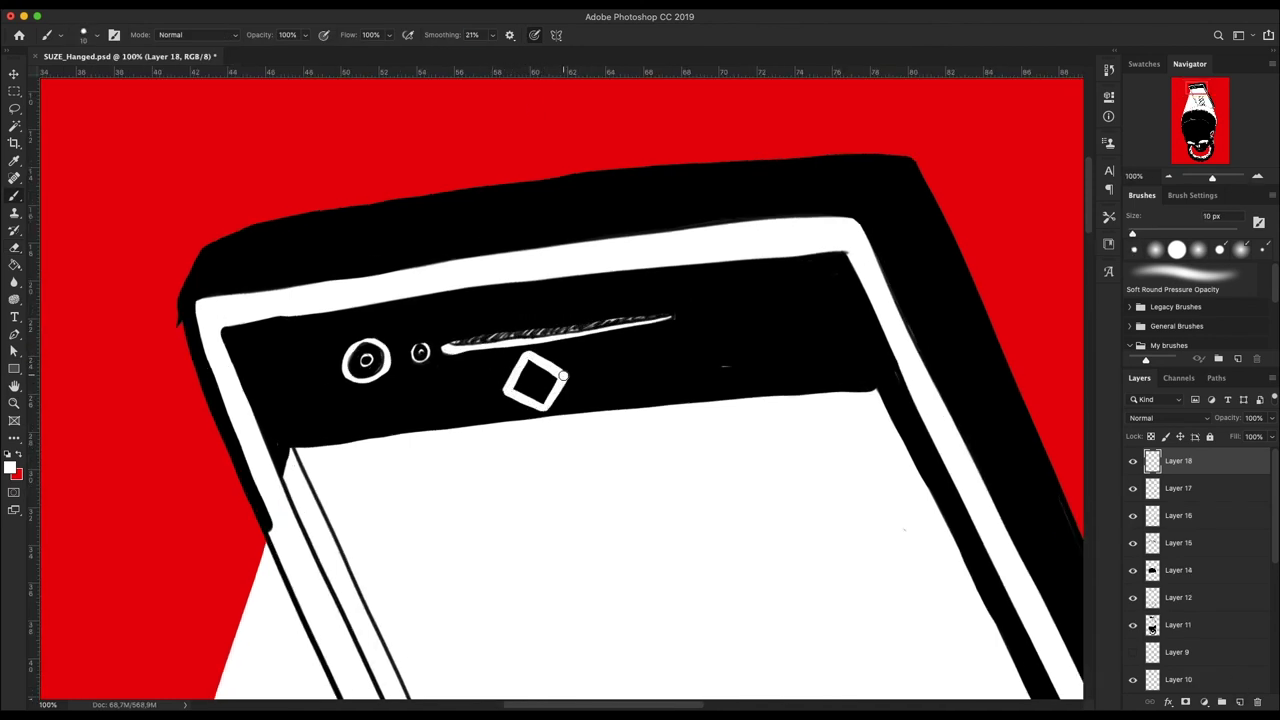
key("ctrl+t")
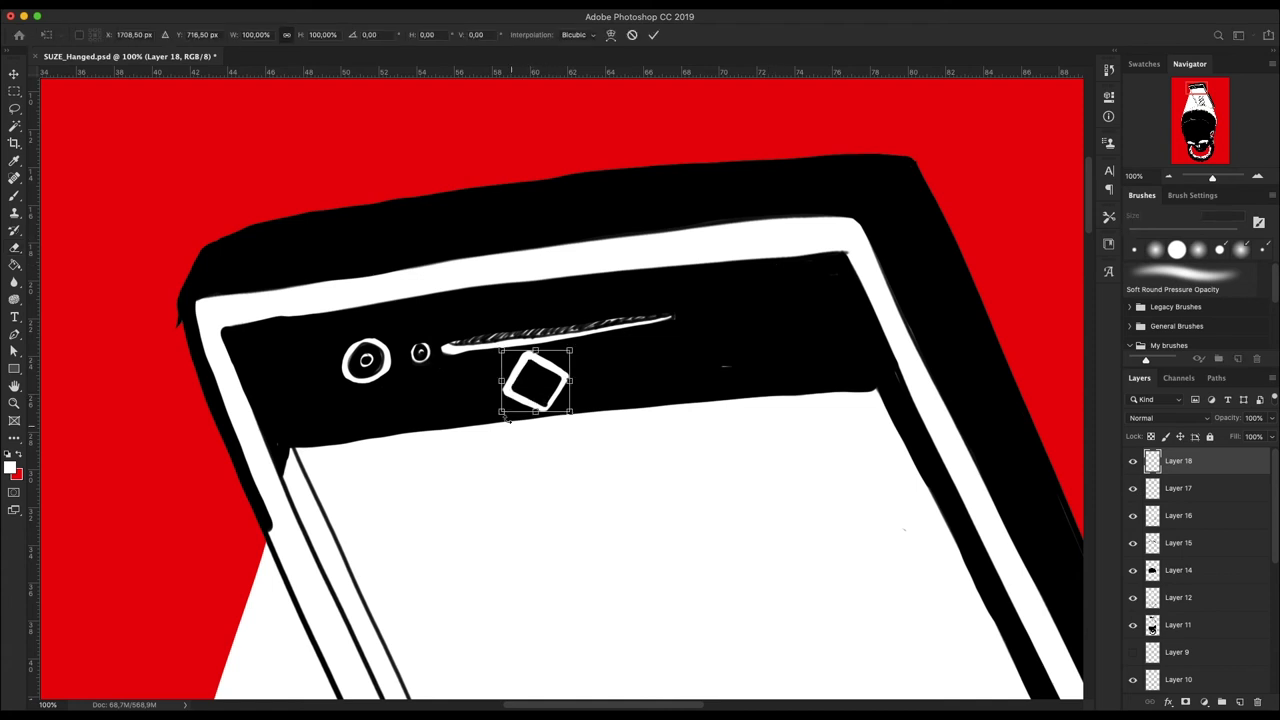
key("Return")
left_click(1256, 175)
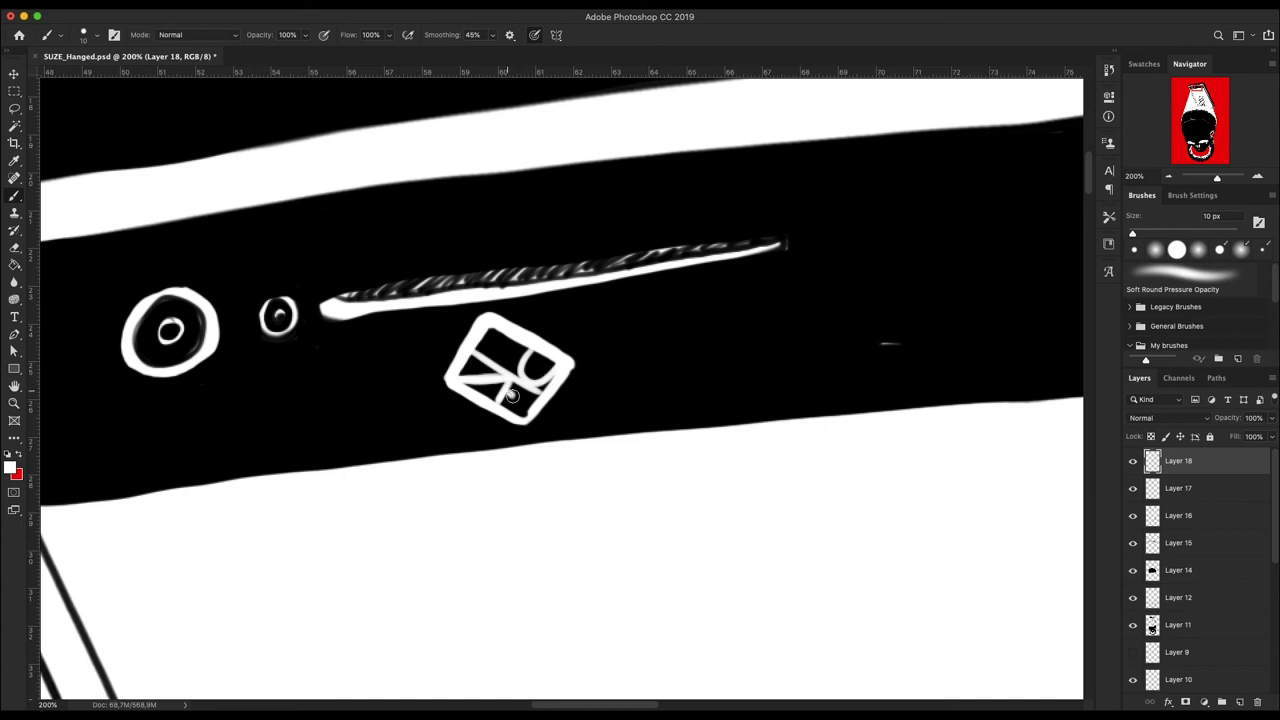
left_click_drag(1217, 177, 1204, 177)
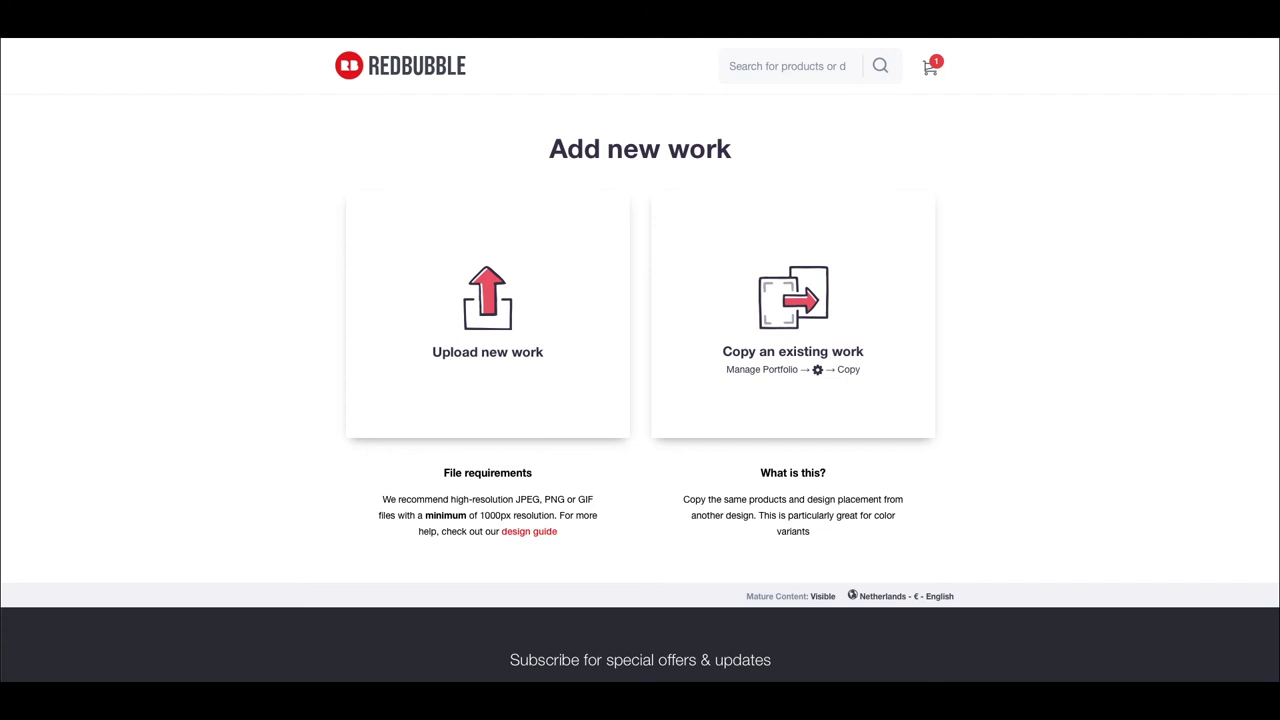
Step: Drop the exported skull image into Redbubble, title it 'Hanged', and start the tags
left_click_drag(918, 362, 918, 362)
type("H")
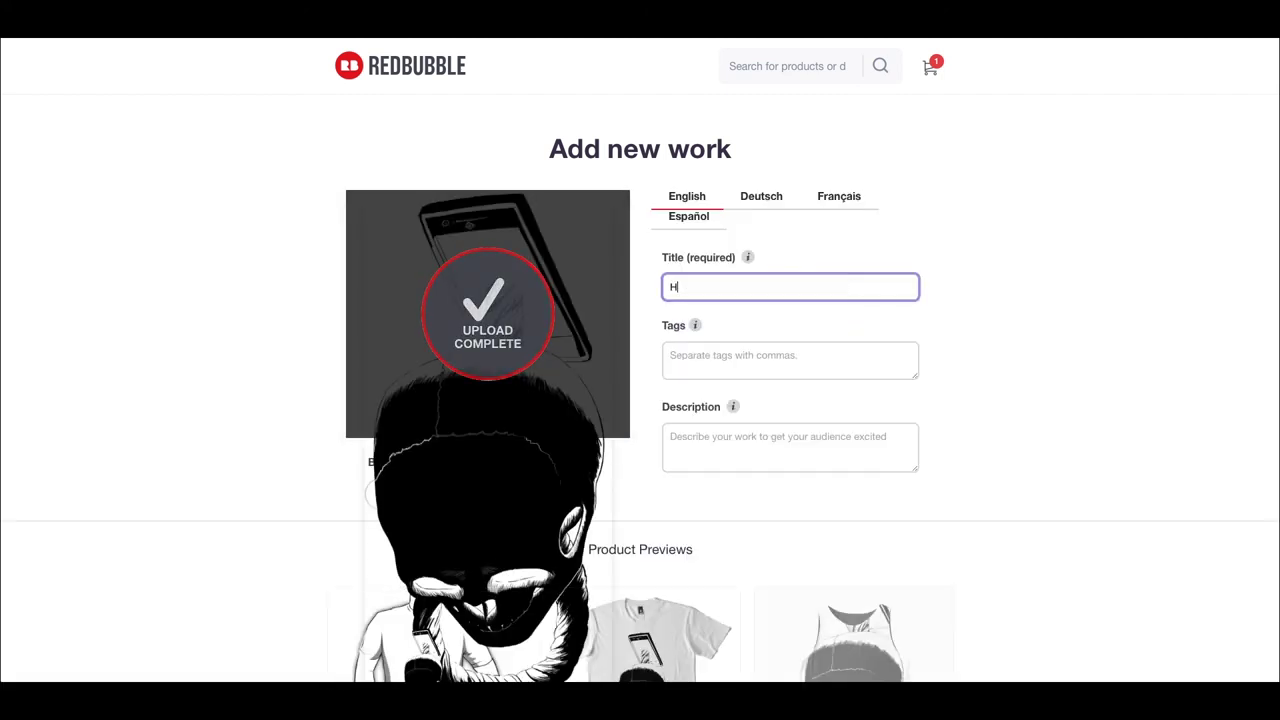
type("anged")
scroll(688, 449, "down", 1)
scroll(688, 449, "up", 1)
left_click(712, 330)
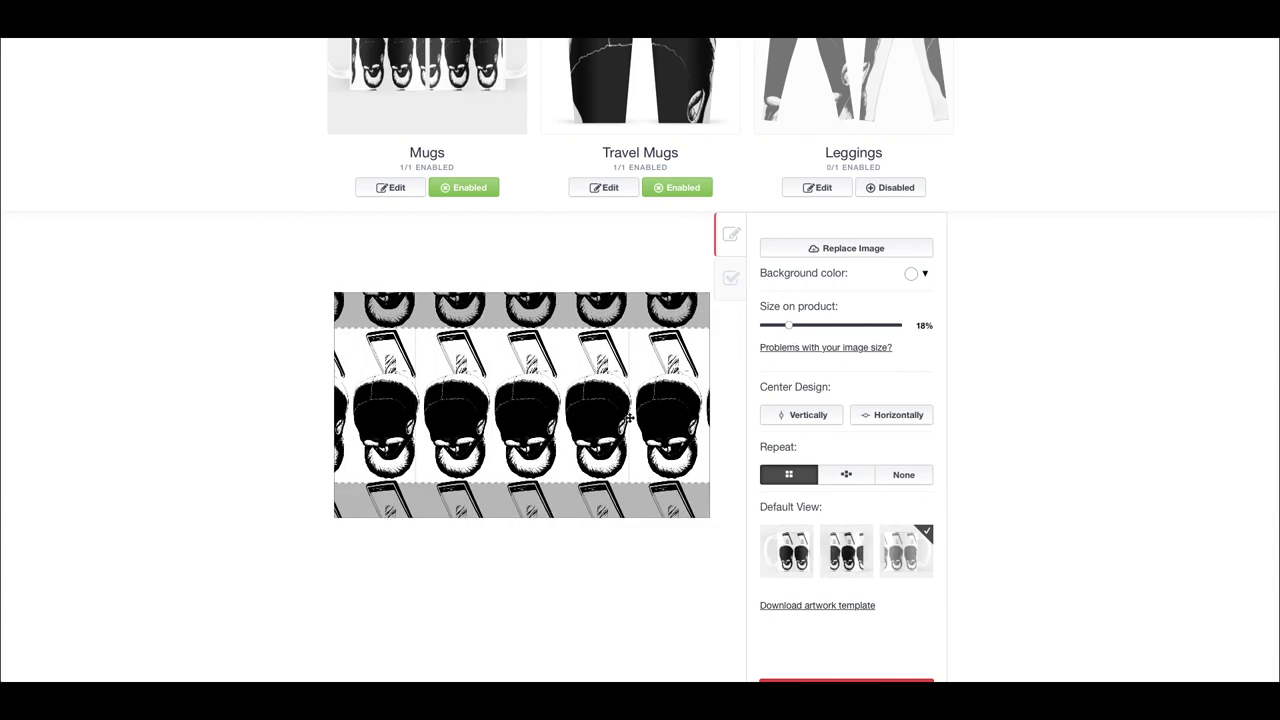
Step: Set the design's Size on product to 19% and save the work
left_click_drag(790, 332, 792, 332)
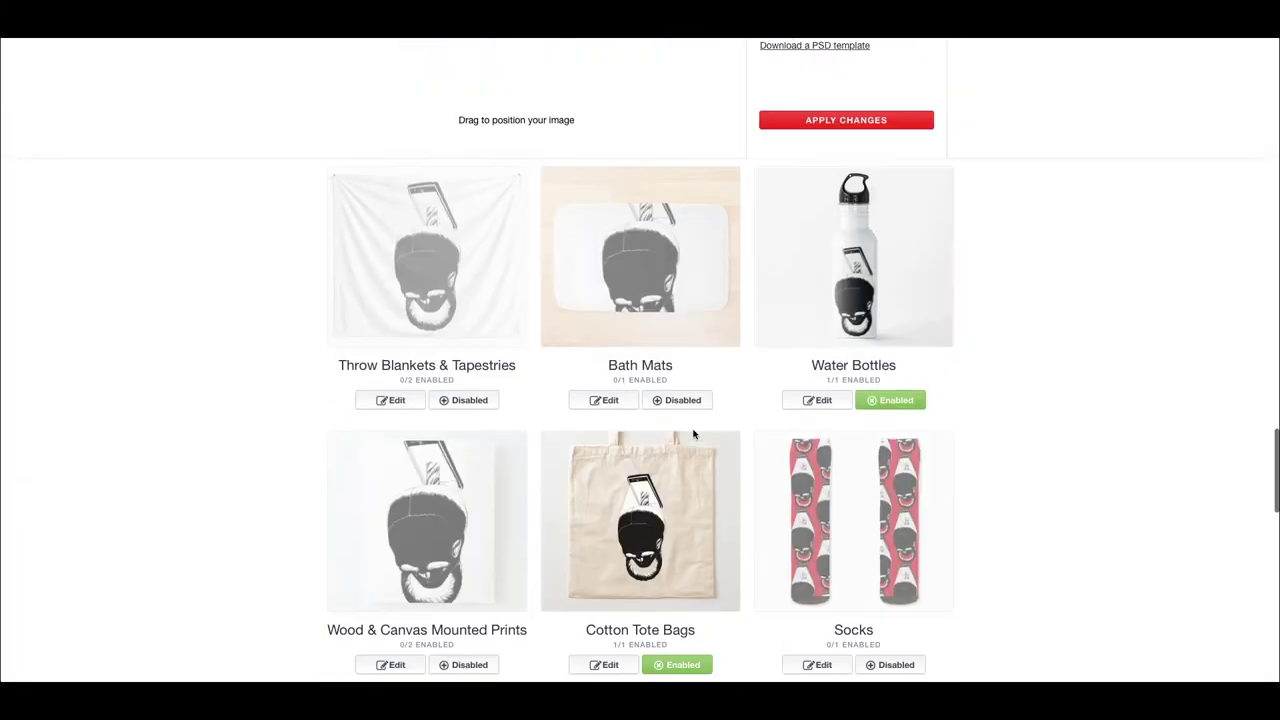
left_click(902, 581)
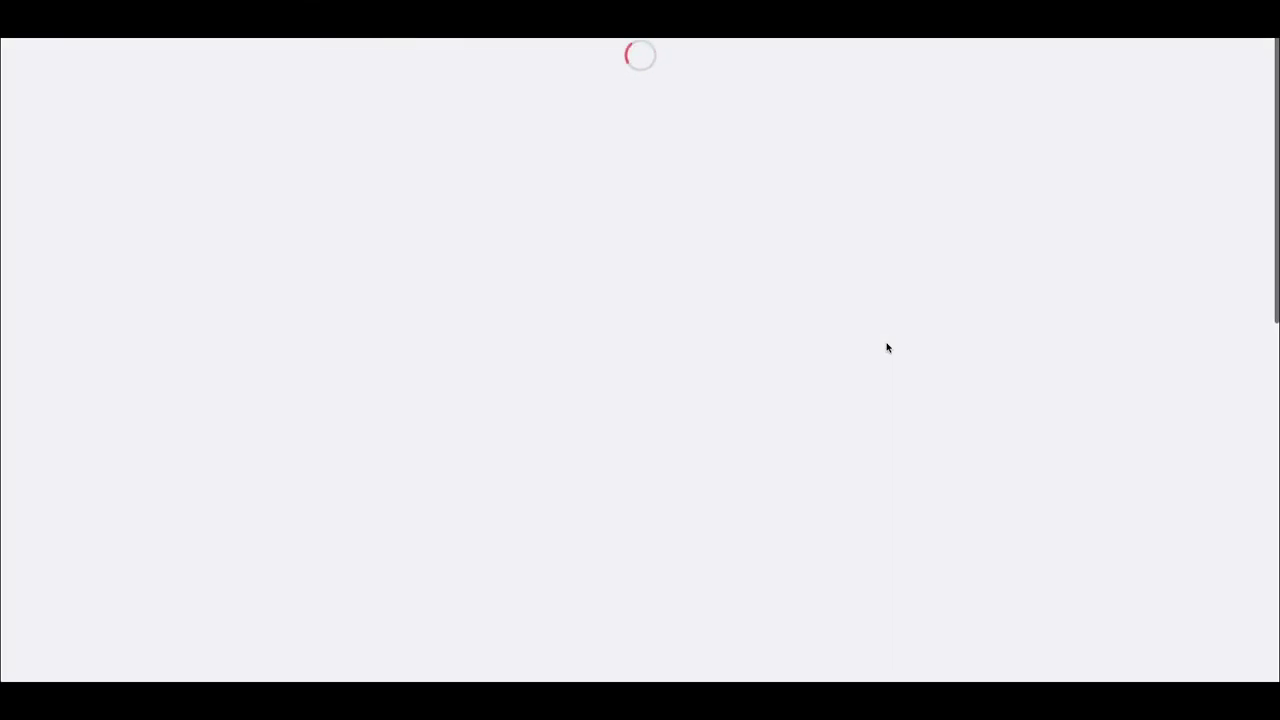
Step: Scroll through the work's page showing the skull on T-shirts, clocks, coasters, pillows and mugs
scroll(1050, 430, "down", 5)
scroll(1059, 445, "down", 5)
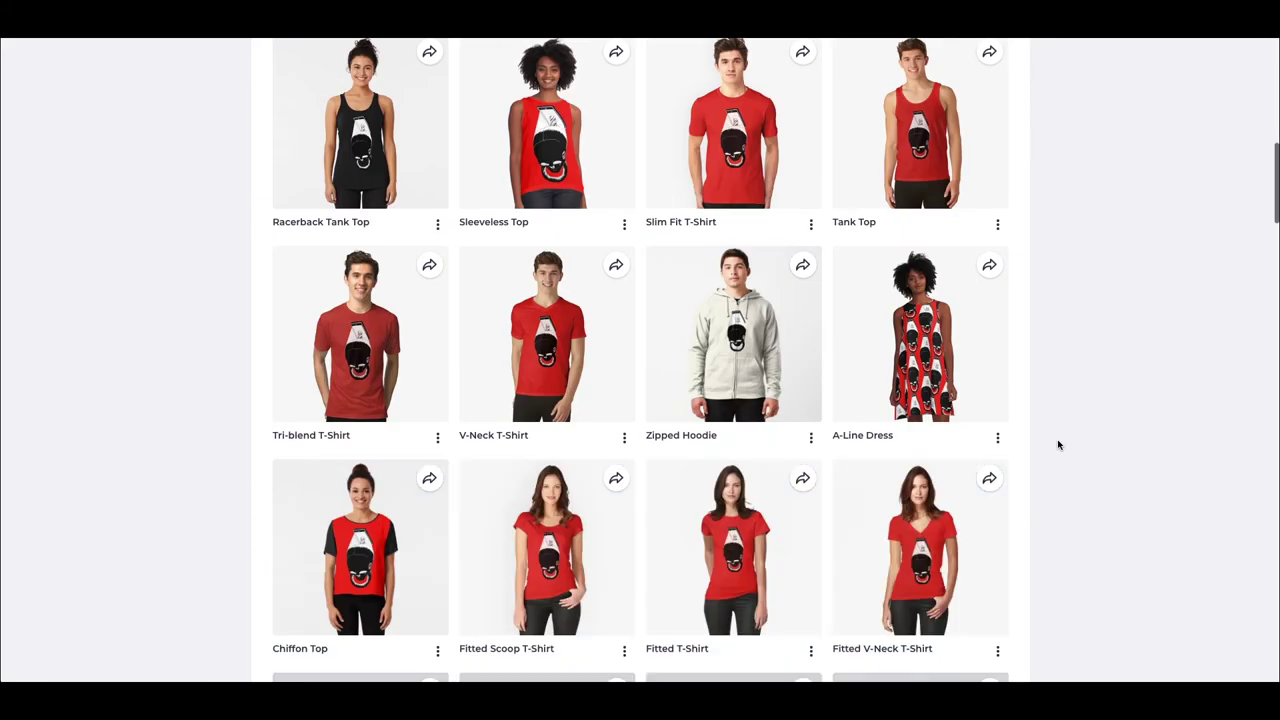
scroll(1059, 445, "down", 2)
scroll(1059, 445, "down", 10)
scroll(1059, 445, "down", 8)
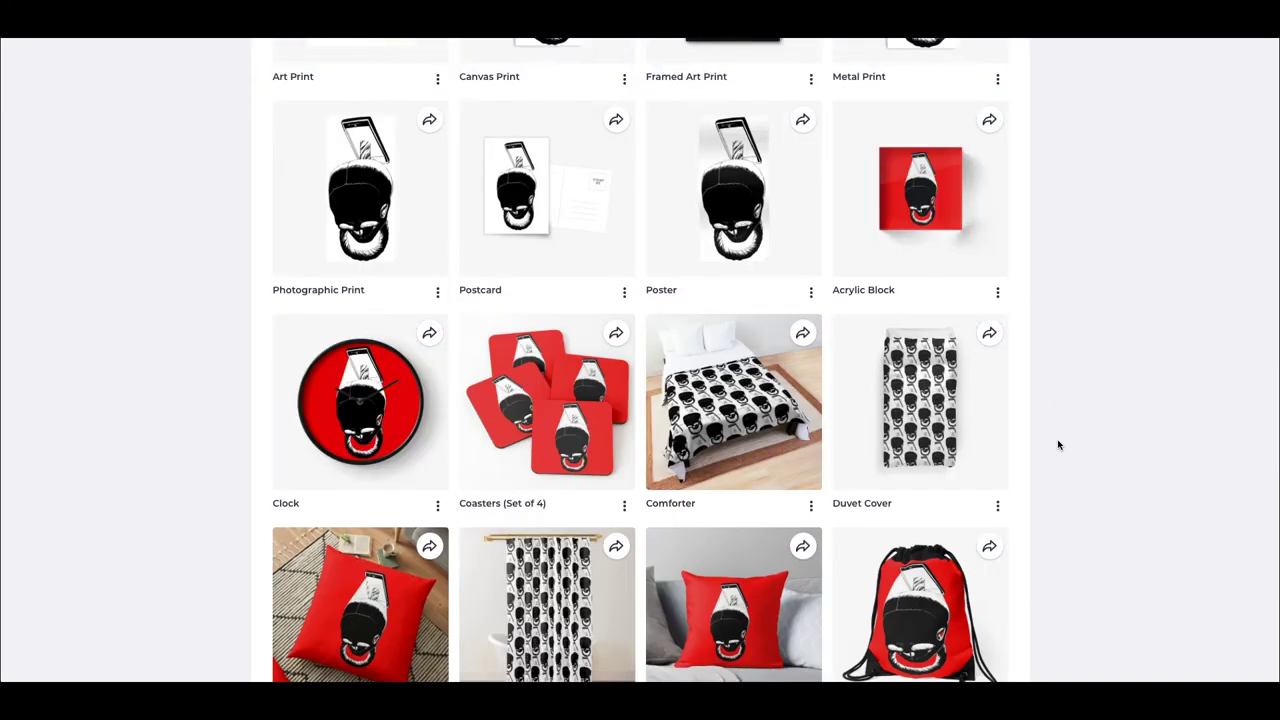
scroll(1057, 443, "down", 3)
scroll(1057, 443, "down", 3)
scroll(1054, 434, "down", 3)
scroll(1069, 416, "up", 3)
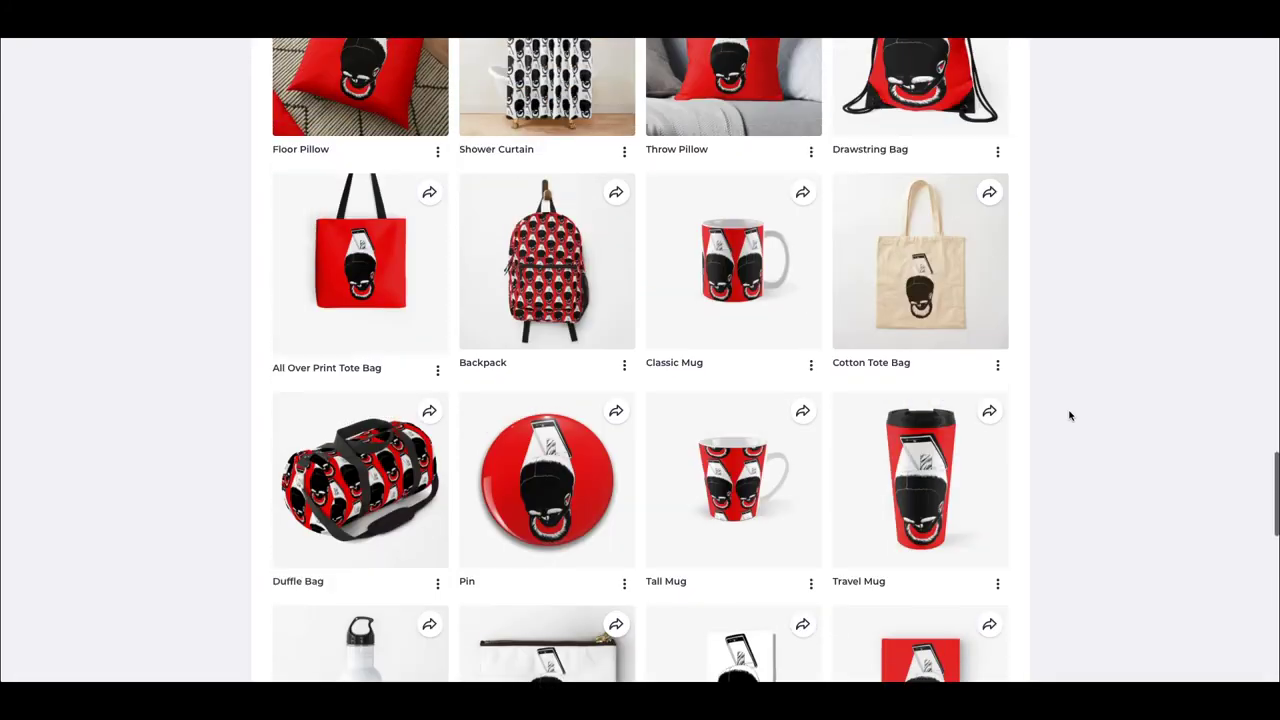